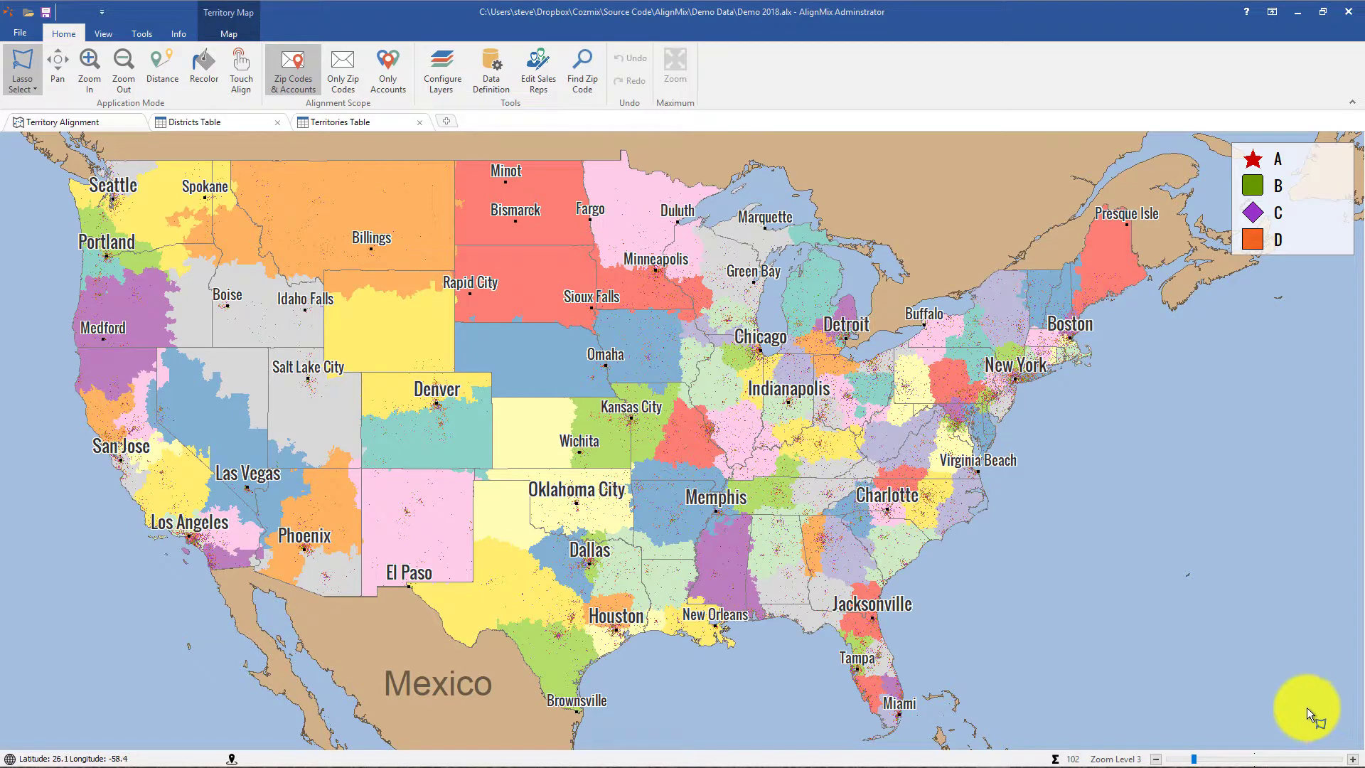
- Start a KML export that includes the territory boundaries, accounts and sales reps
{"action": "left_click", "coordinate": [19, 32]}
{"action": "mouse_move", "coordinate": [71, 202]}
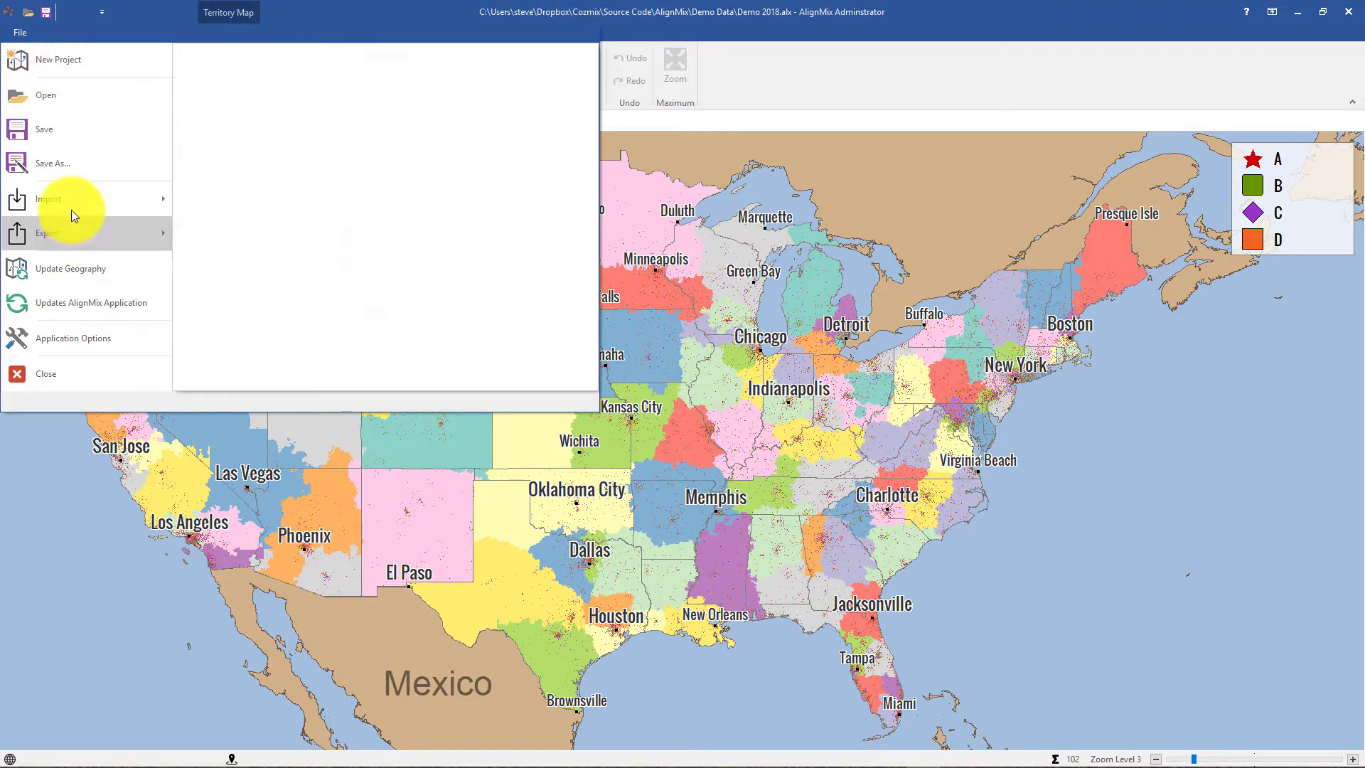
{"action": "mouse_move", "coordinate": [67, 233]}
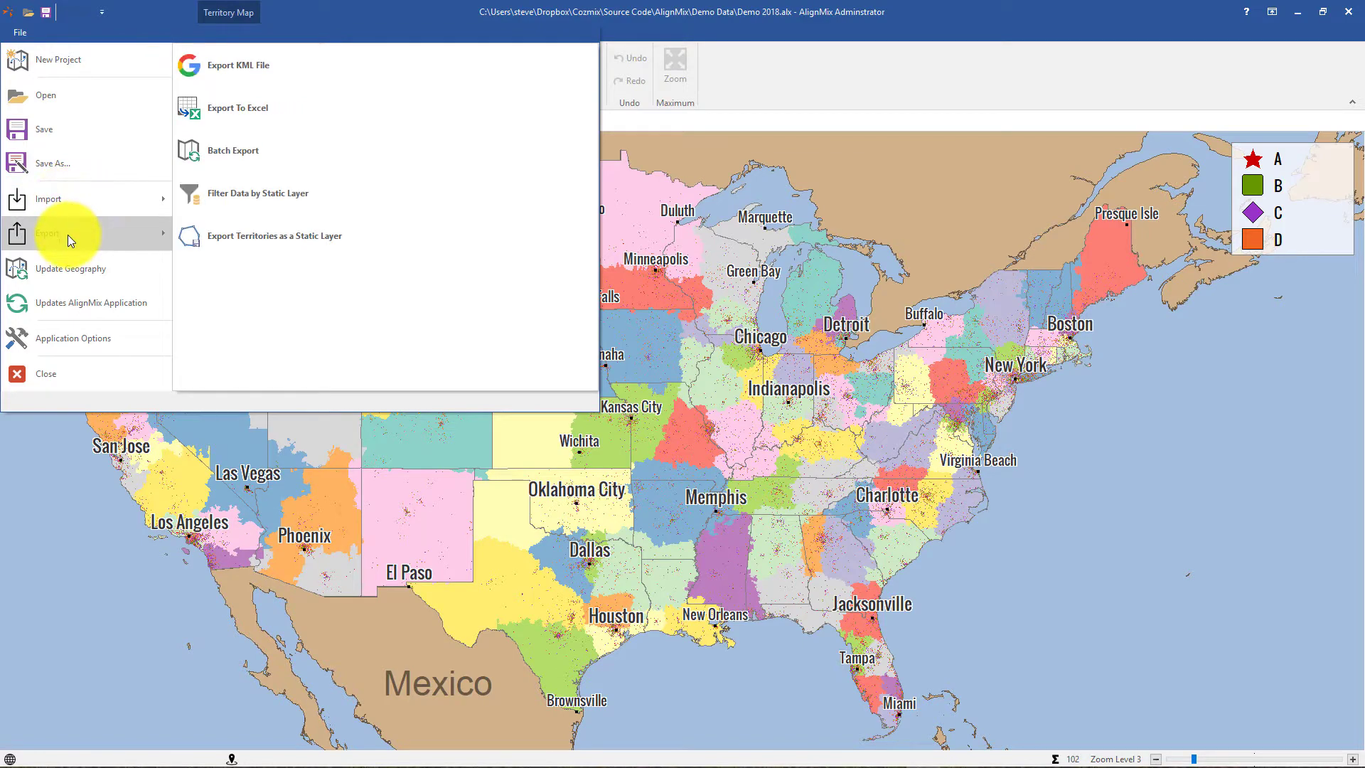
{"action": "left_click", "coordinate": [300, 67]}
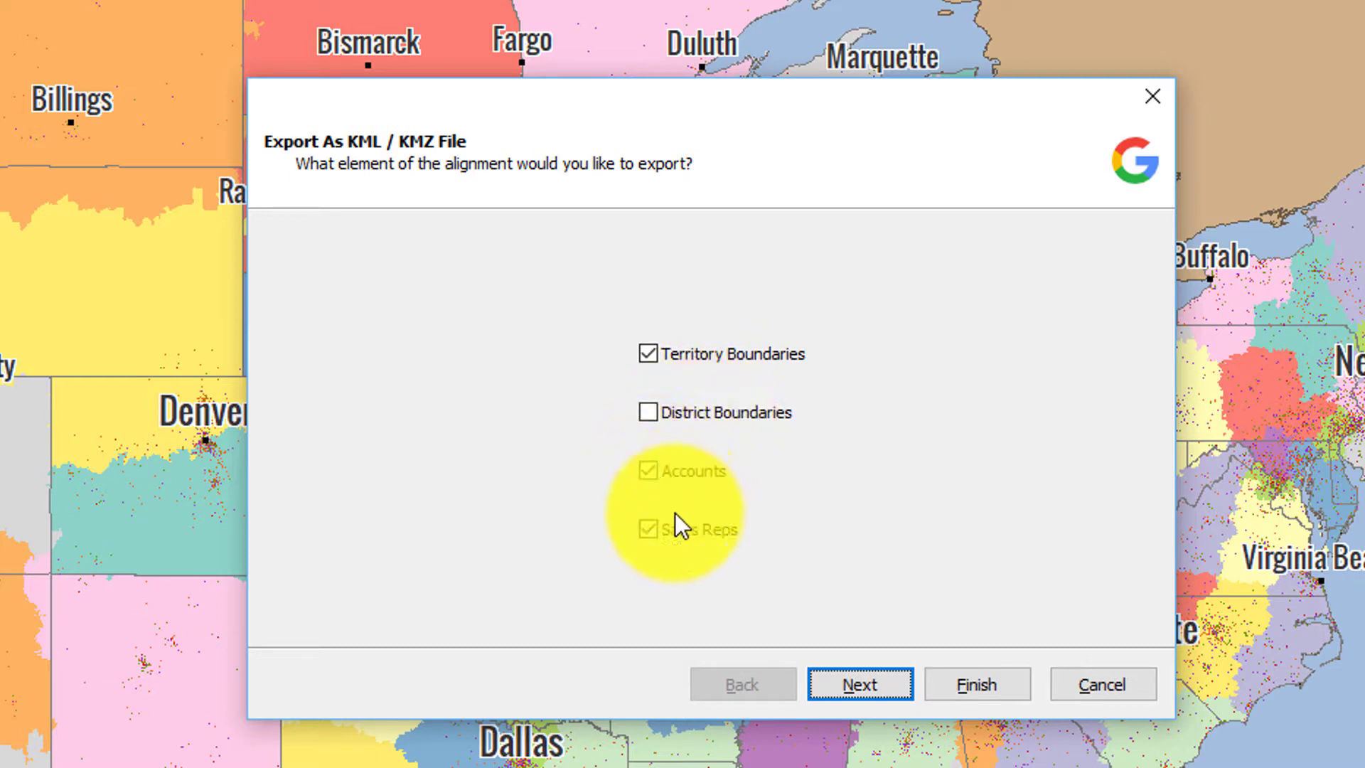
{"action": "left_click", "coordinate": [859, 686]}
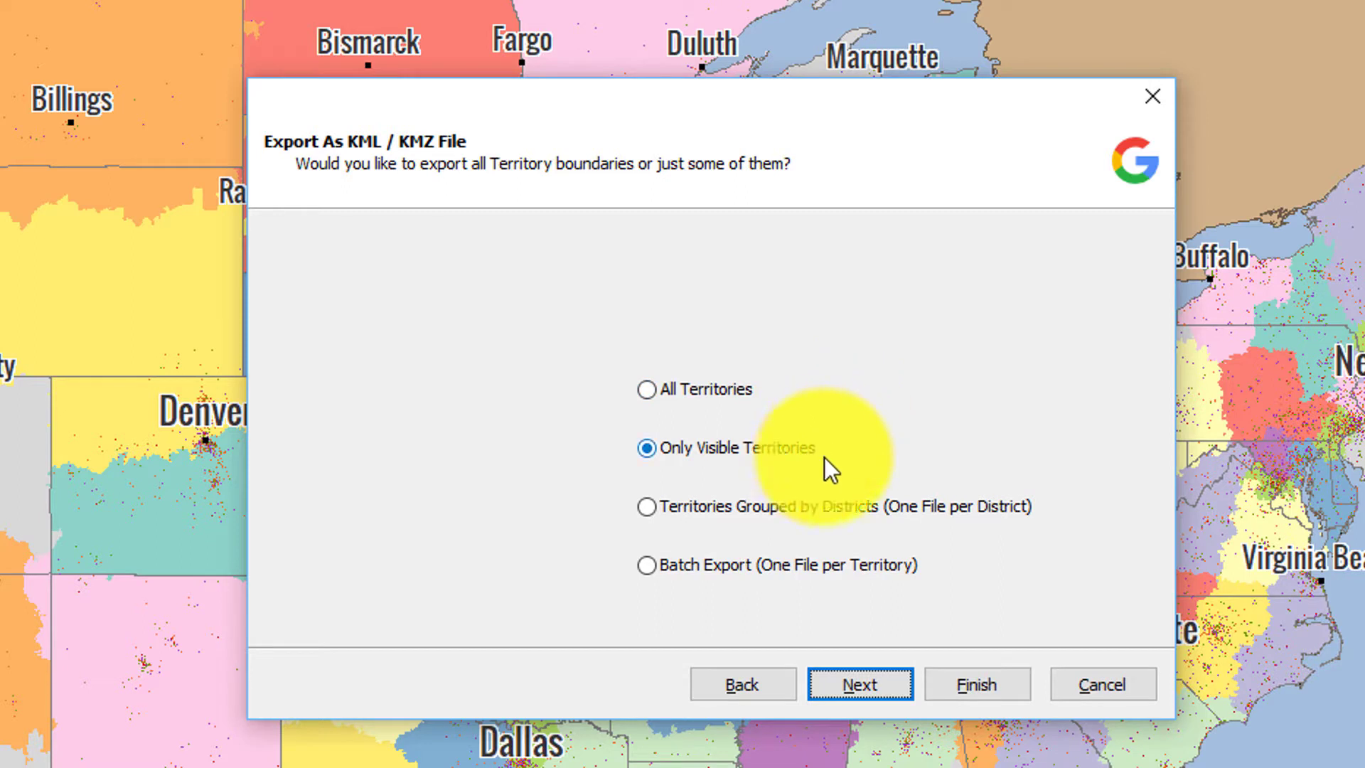
- Group the exported territories into one file per district and accept the preset account, sales rep, data and KMZ options
{"action": "left_click", "coordinate": [796, 510]}
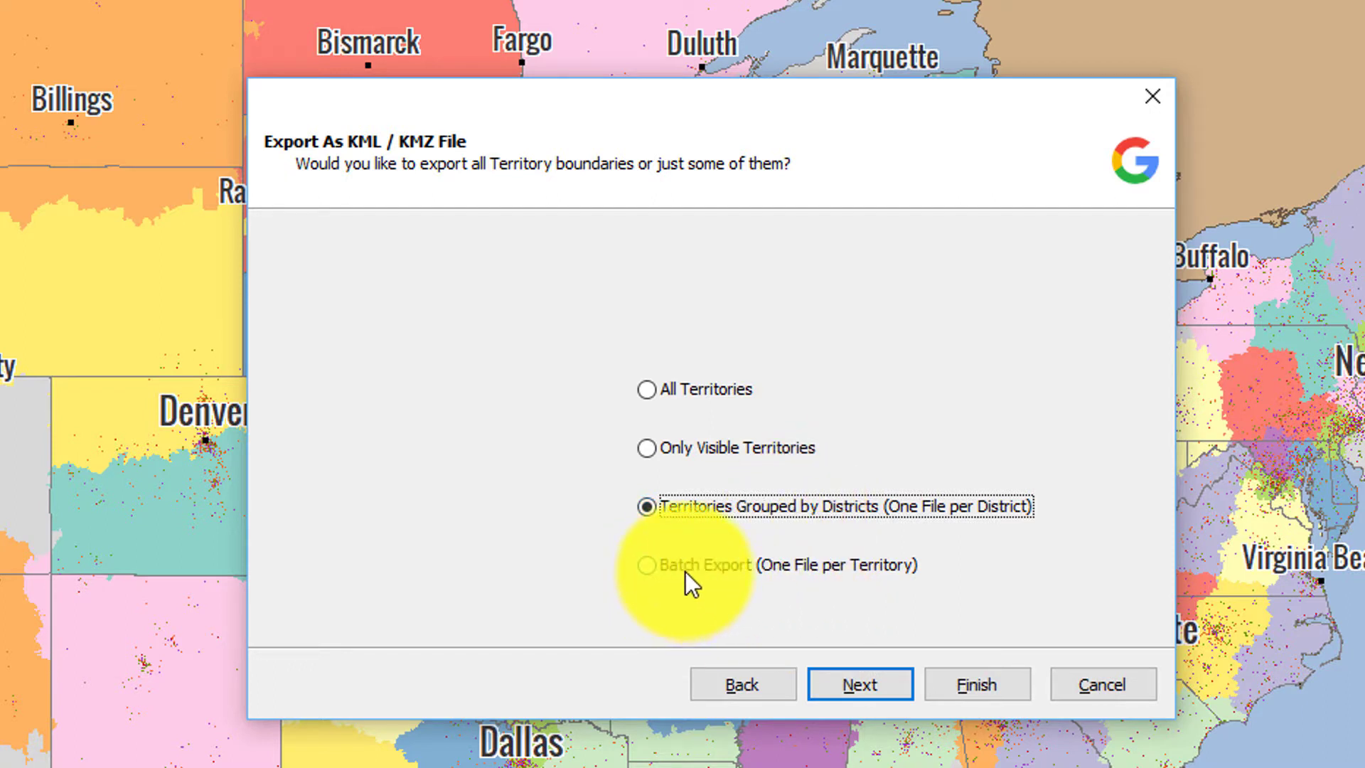
{"action": "left_click", "coordinate": [869, 690]}
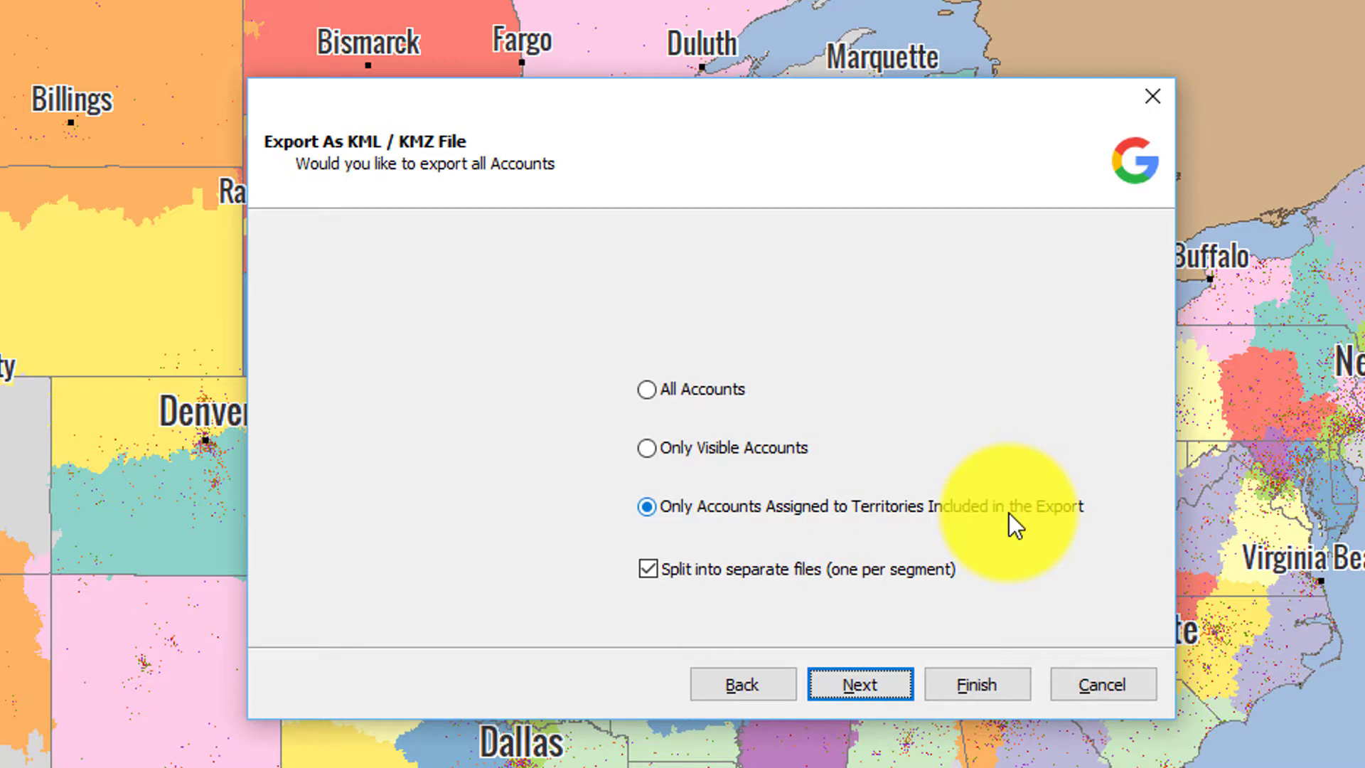
{"action": "left_click", "coordinate": [869, 685]}
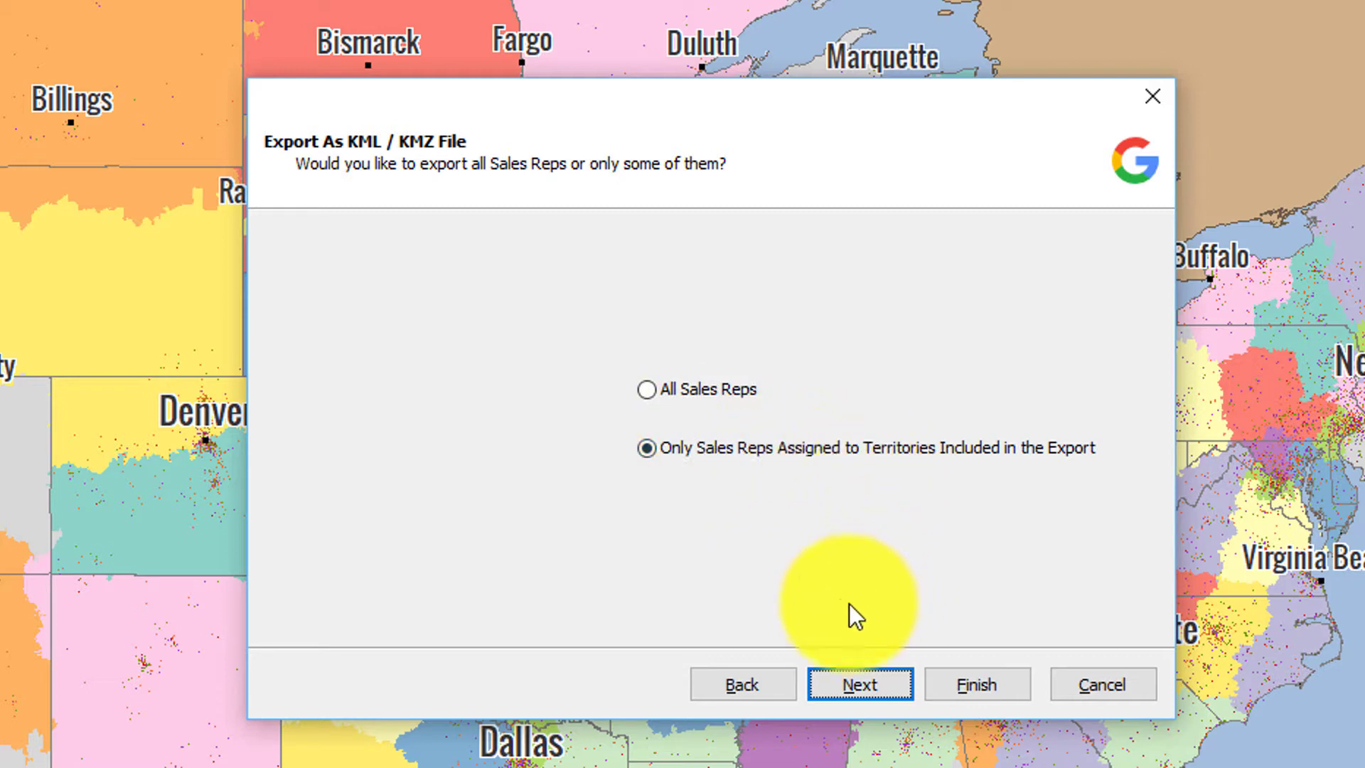
{"action": "left_click", "coordinate": [846, 686]}
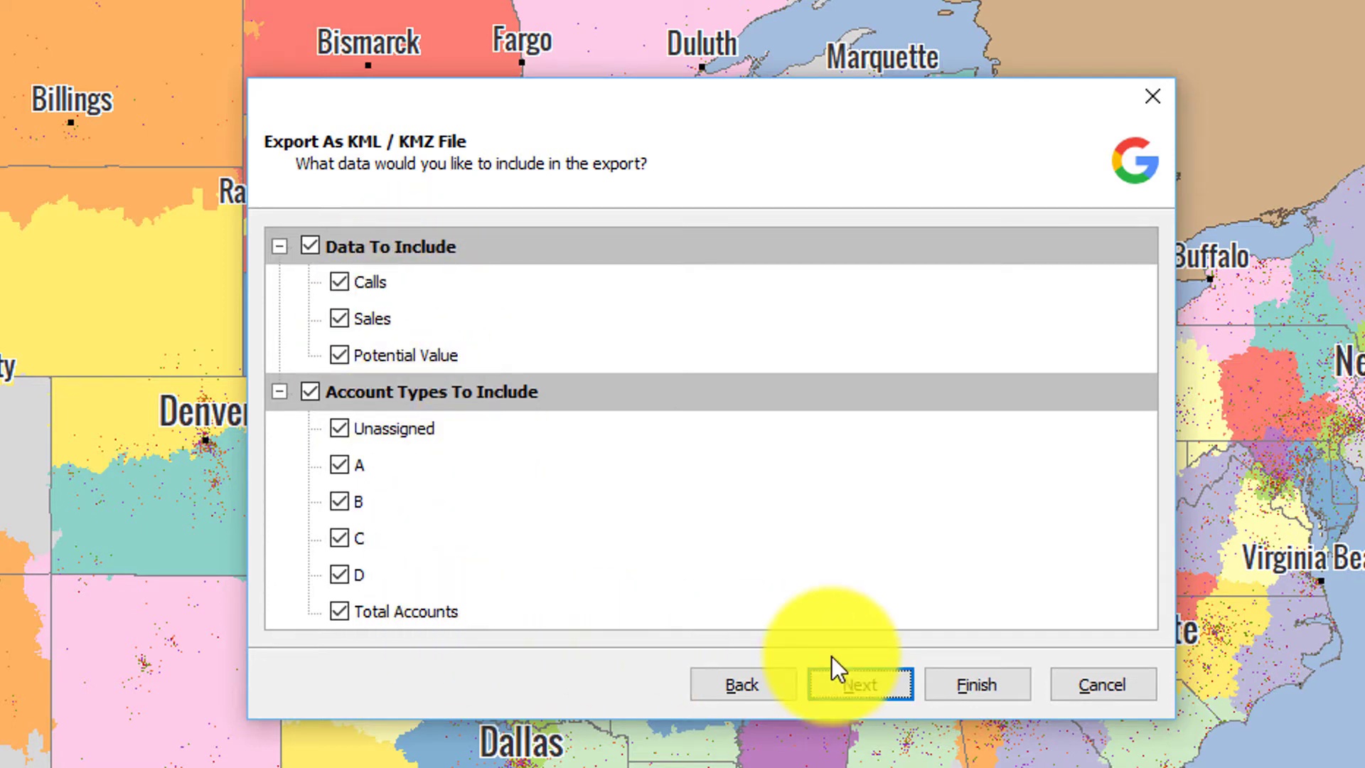
{"action": "left_click", "coordinate": [880, 683]}
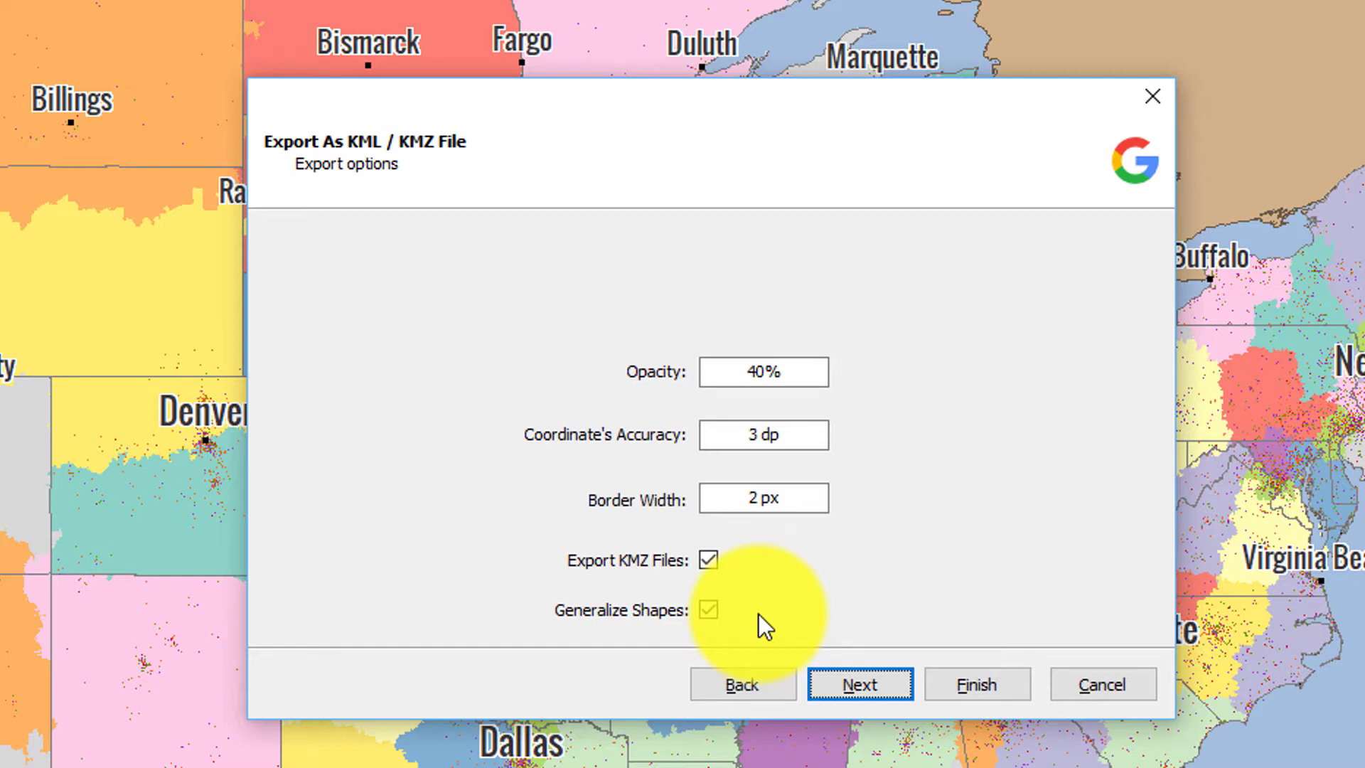
{"action": "left_click", "coordinate": [859, 676]}
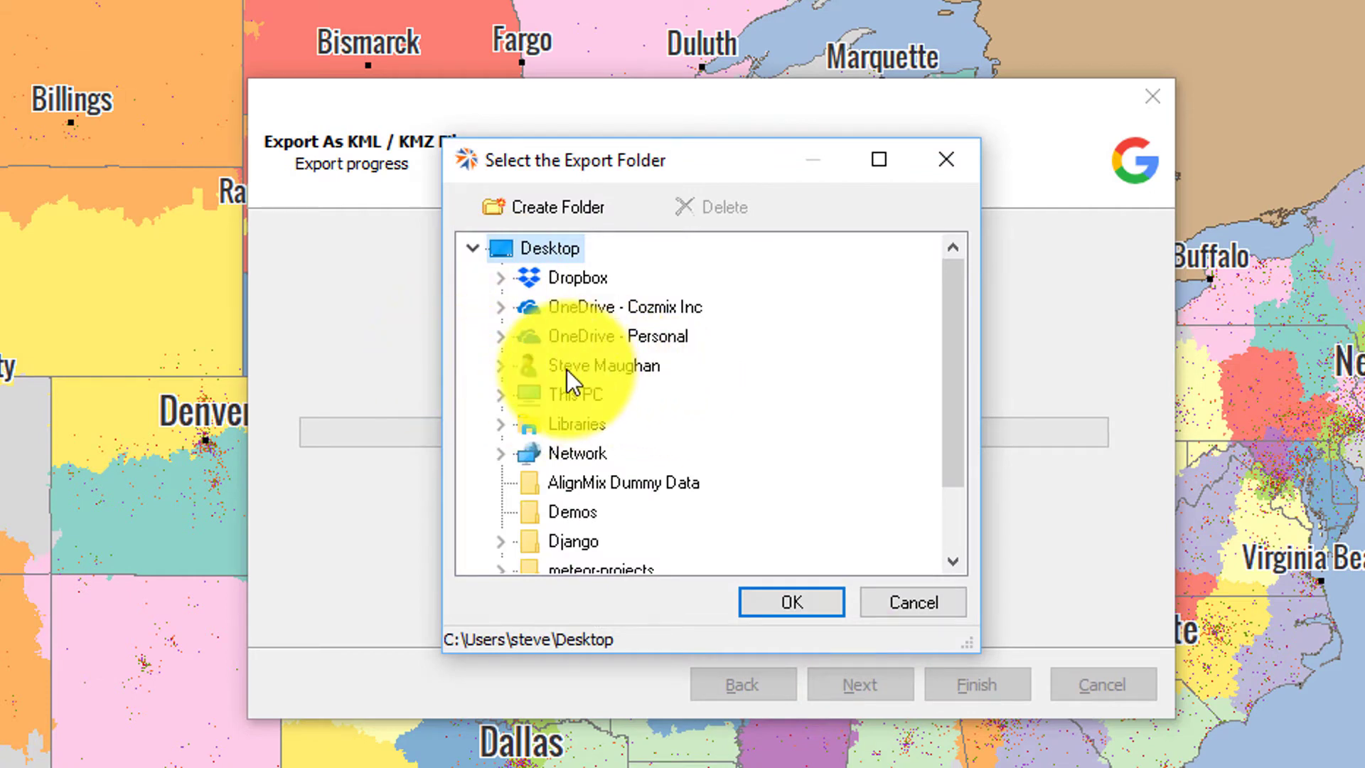
- Create a folder named Demo 2018 on the Desktop and export the district files into it
{"action": "left_click", "coordinate": [502, 365]}
{"action": "left_click", "coordinate": [501, 248]}
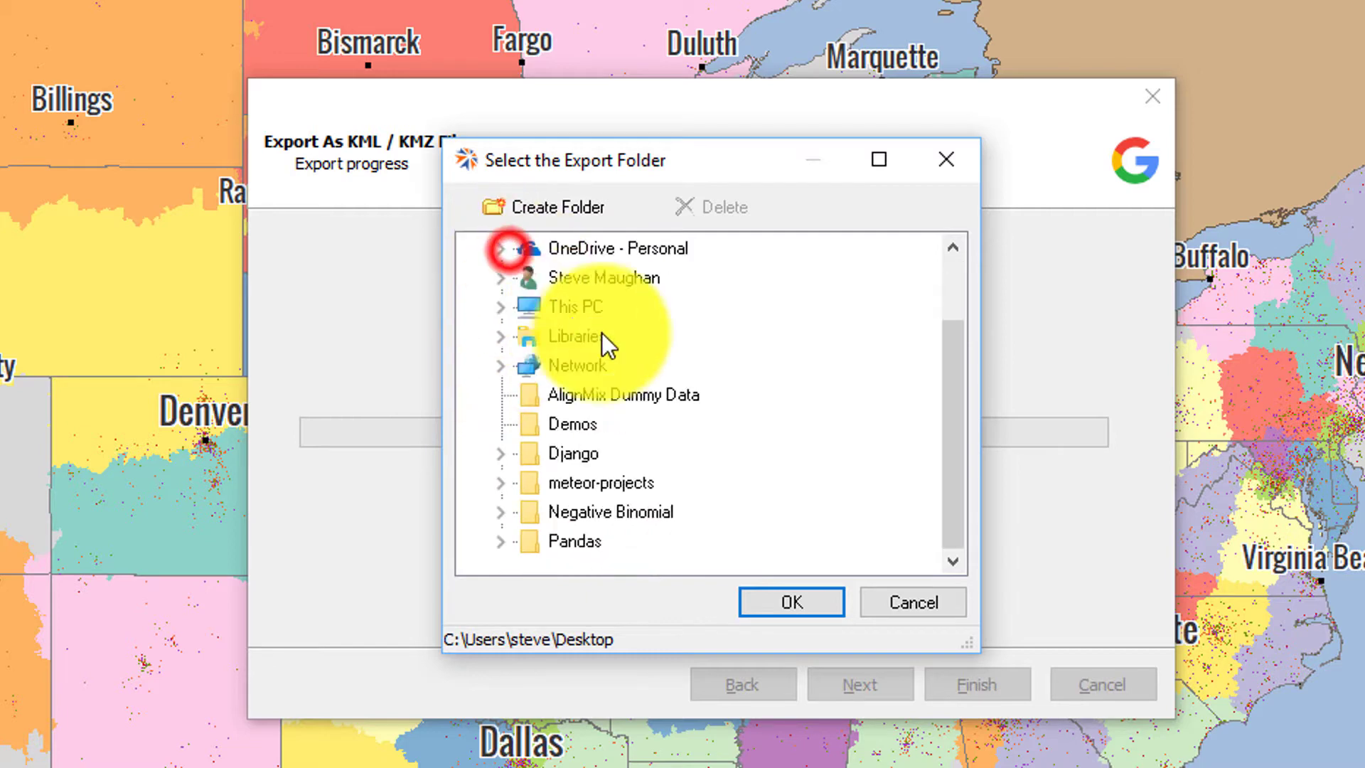
{"action": "scroll", "coordinate": [593, 339], "scroll_direction": "up", "scroll_amount": 1}
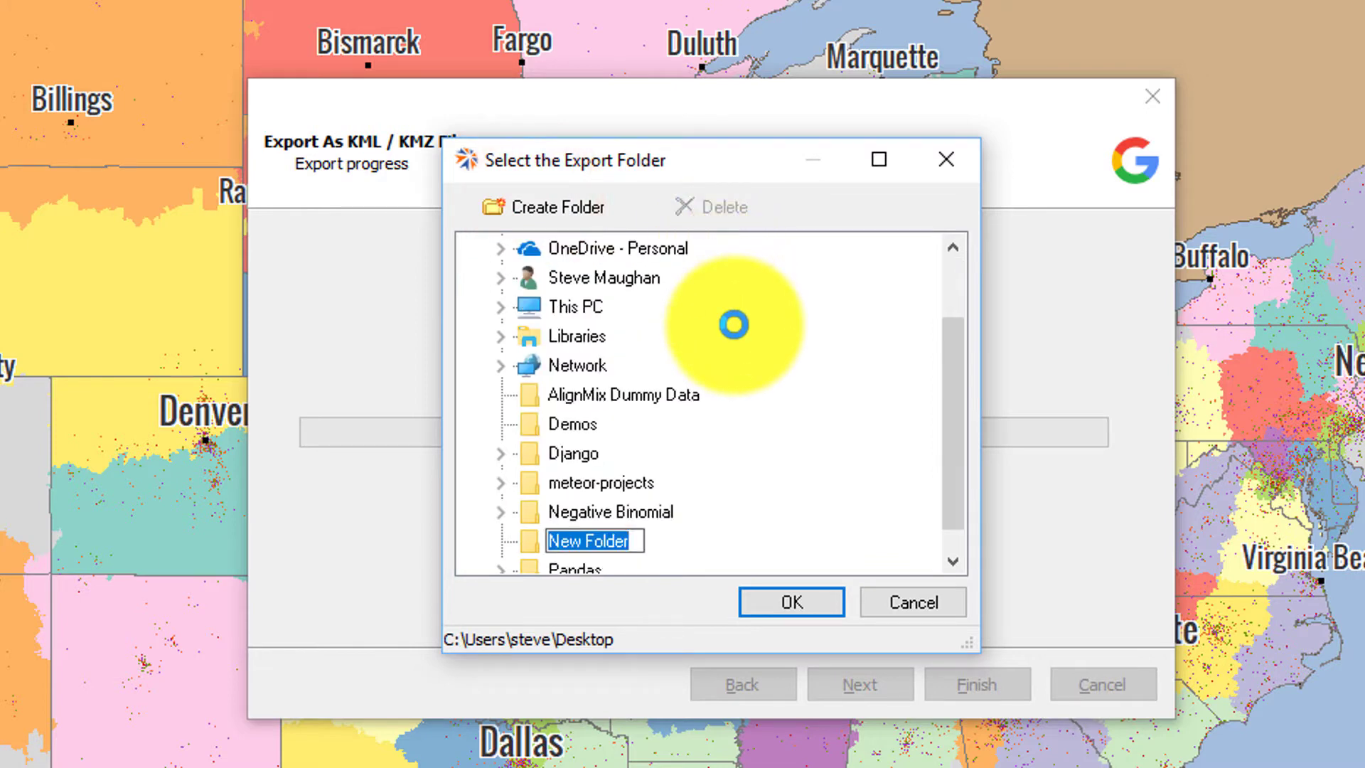
{"action": "type", "text": "Demo "}
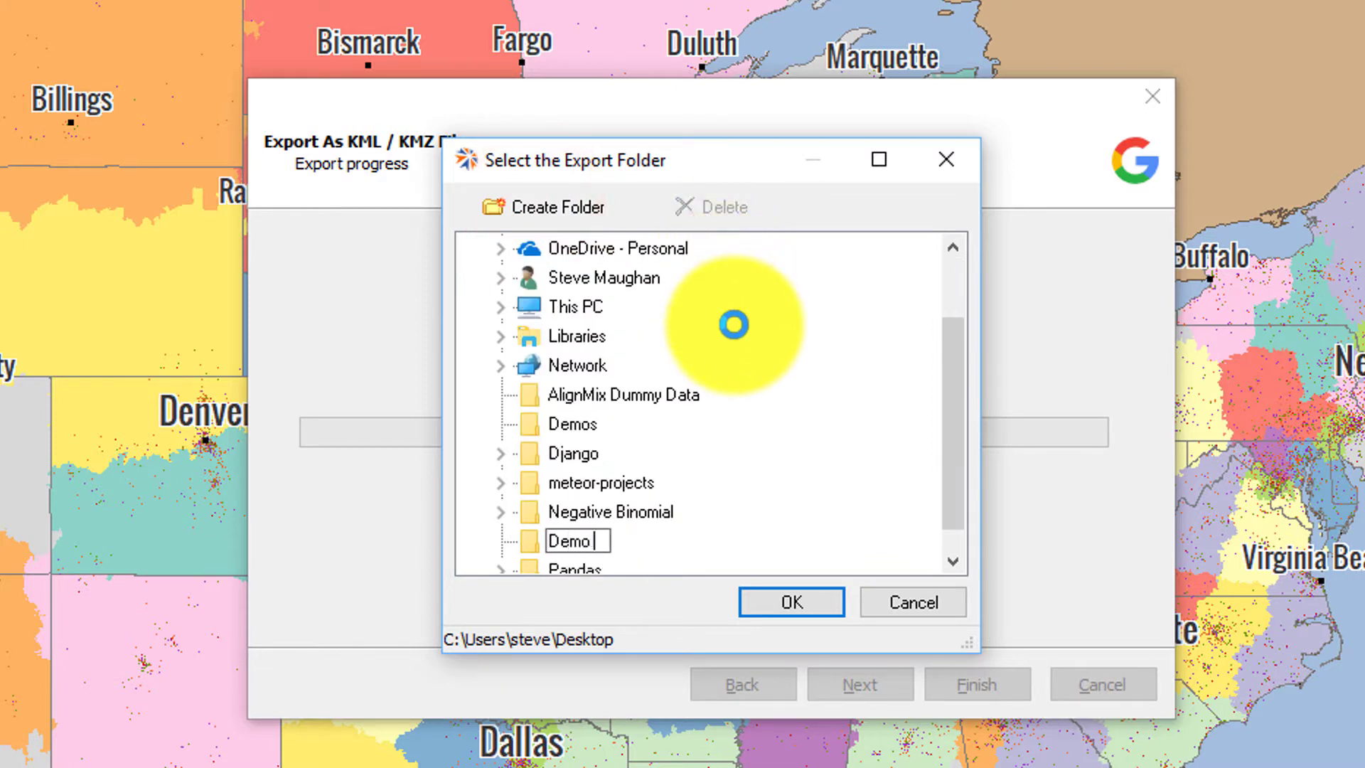
{"action": "type", "text": "2018"}
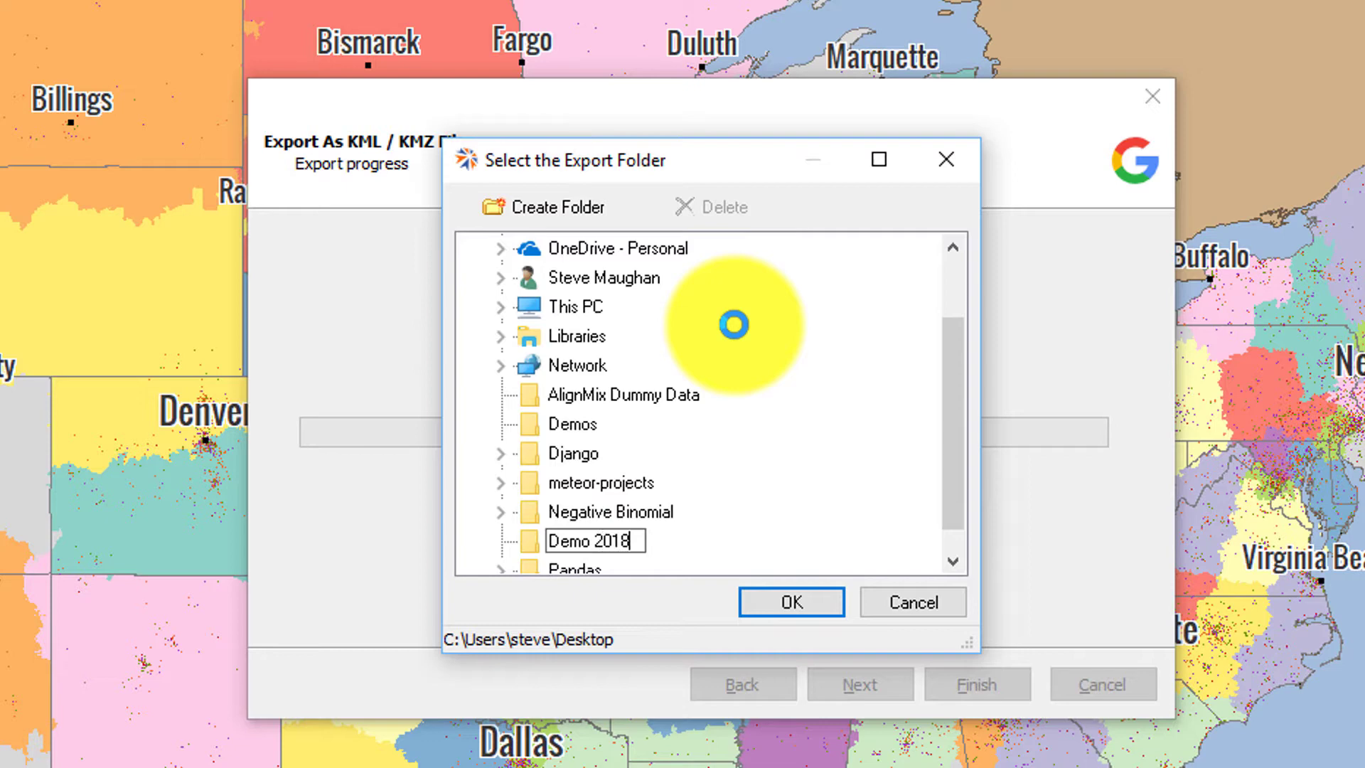
{"action": "left_click", "coordinate": [704, 541]}
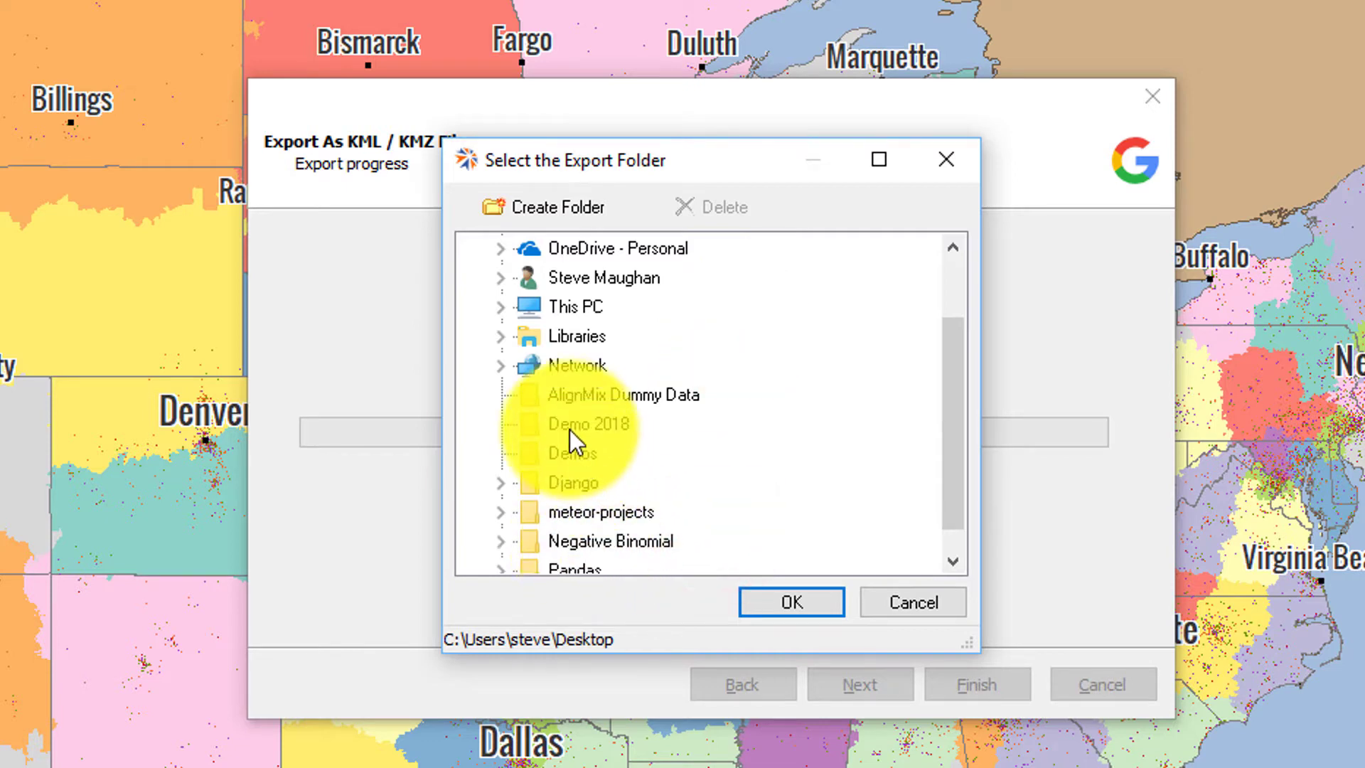
{"action": "left_click", "coordinate": [568, 421]}
{"action": "left_click", "coordinate": [787, 604]}
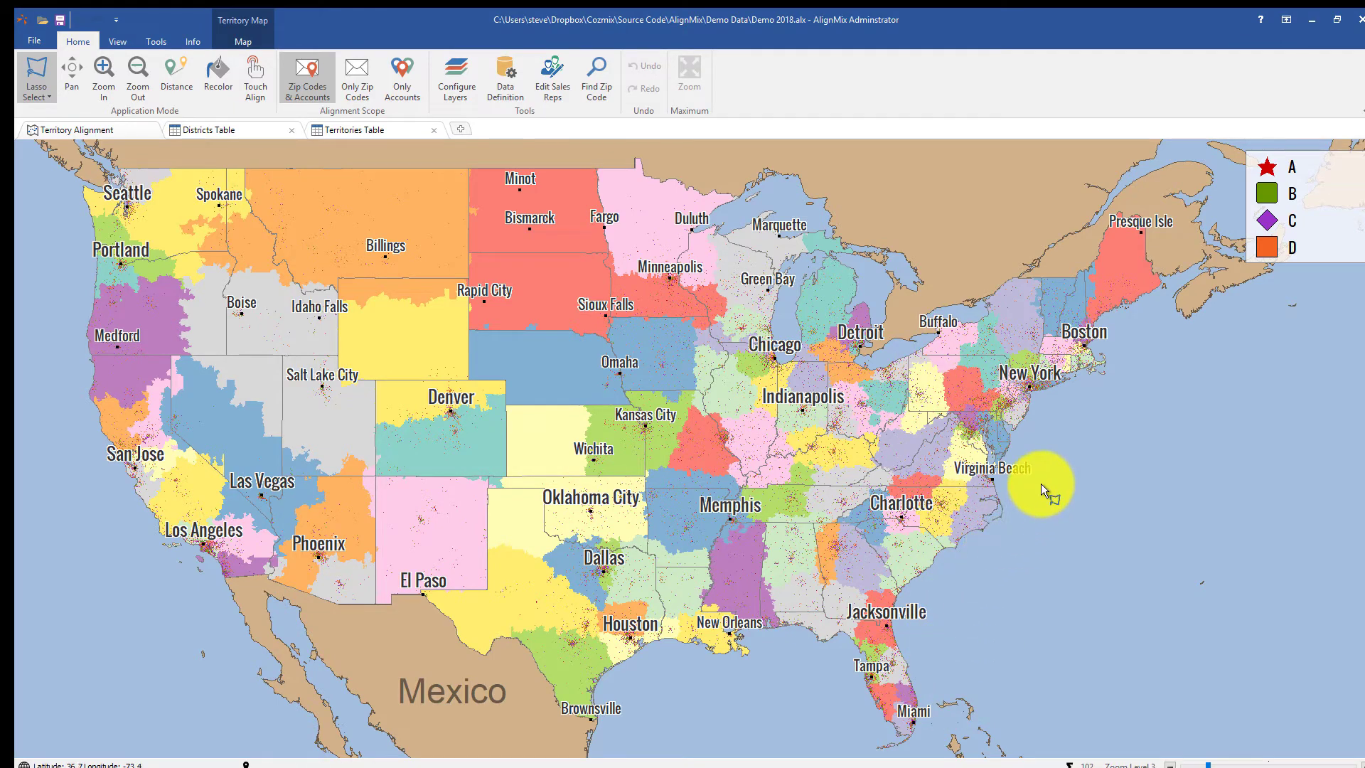
- Export the red territory around Greensboro and Danville to the Desktop as Territory - 133.kmz
{"action": "scroll", "coordinate": [924, 486], "scroll_direction": "up", "scroll_amount": 2}
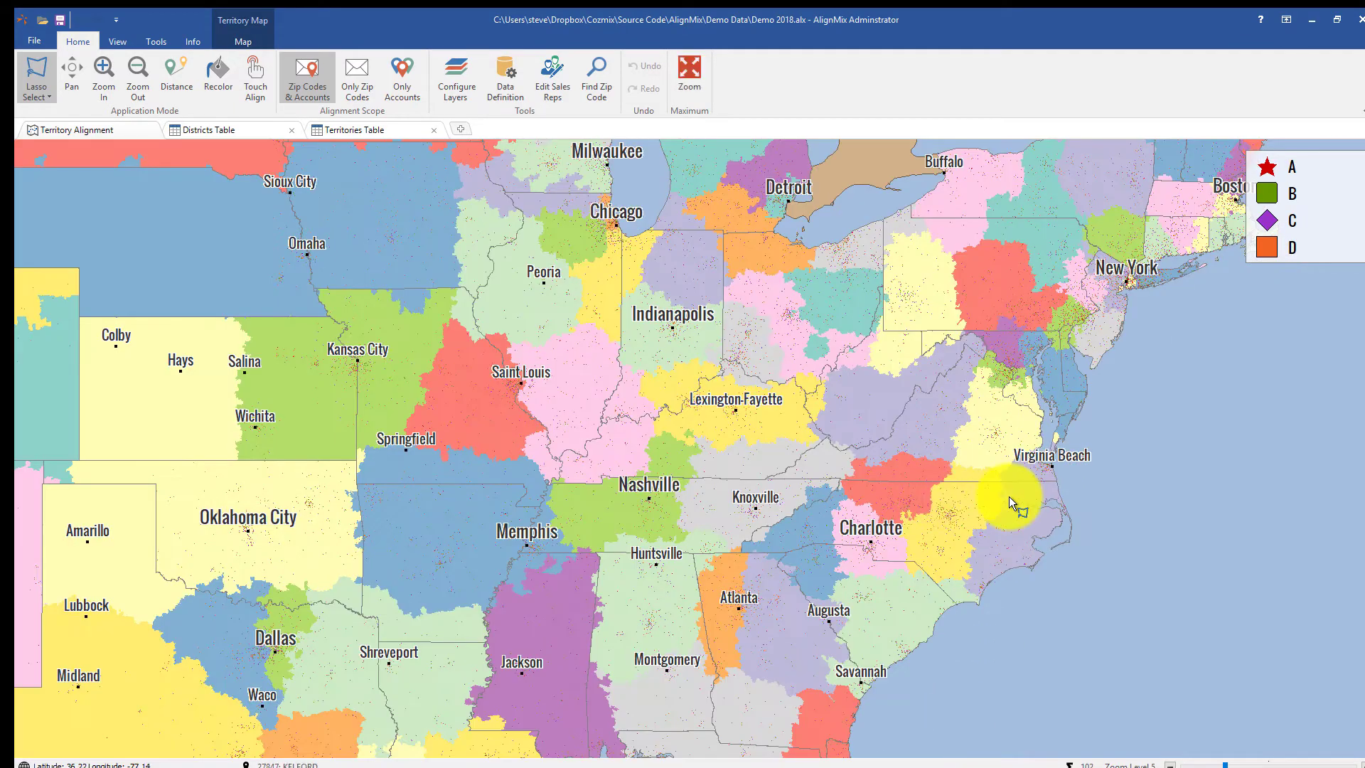
{"action": "scroll", "coordinate": [1017, 498], "scroll_direction": "up", "scroll_amount": 2}
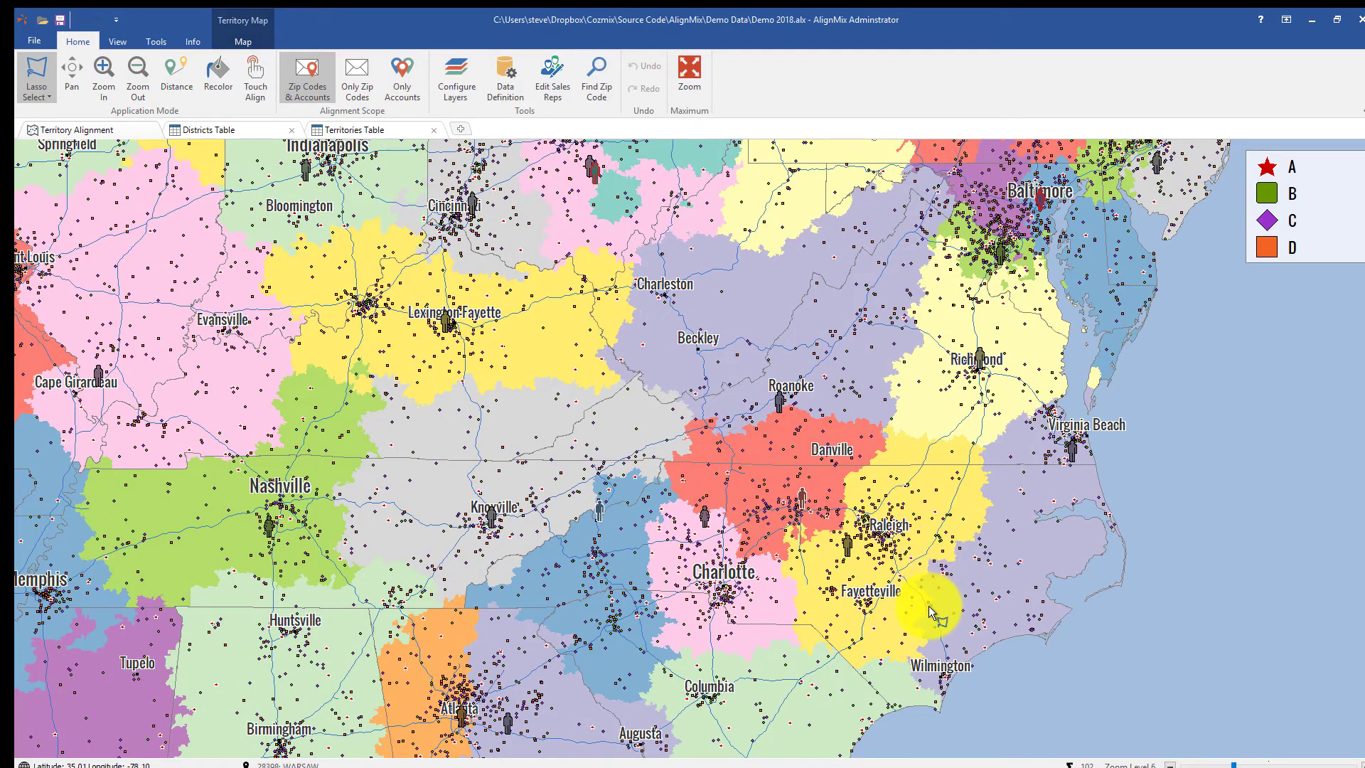
{"action": "scroll", "coordinate": [919, 555], "scroll_direction": "up", "scroll_amount": 2}
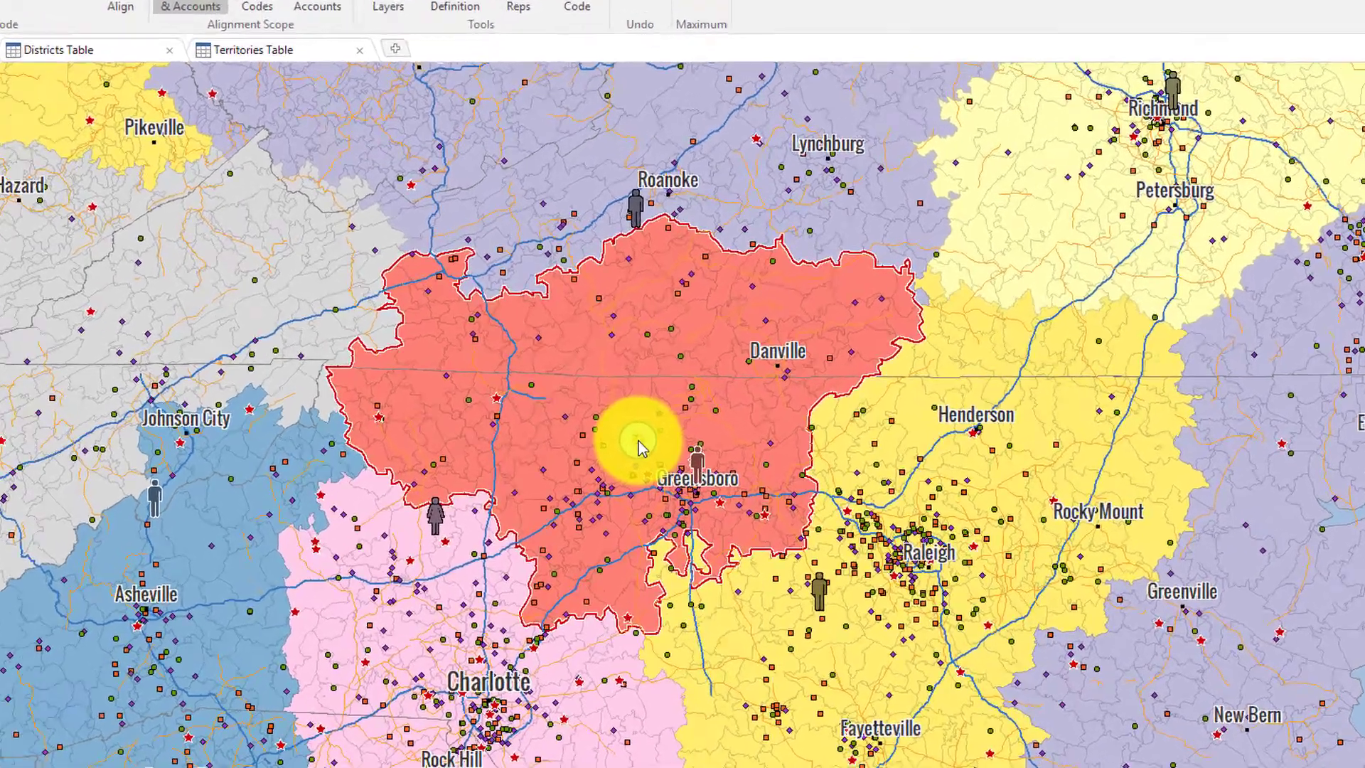
{"action": "right_click", "coordinate": [643, 427]}
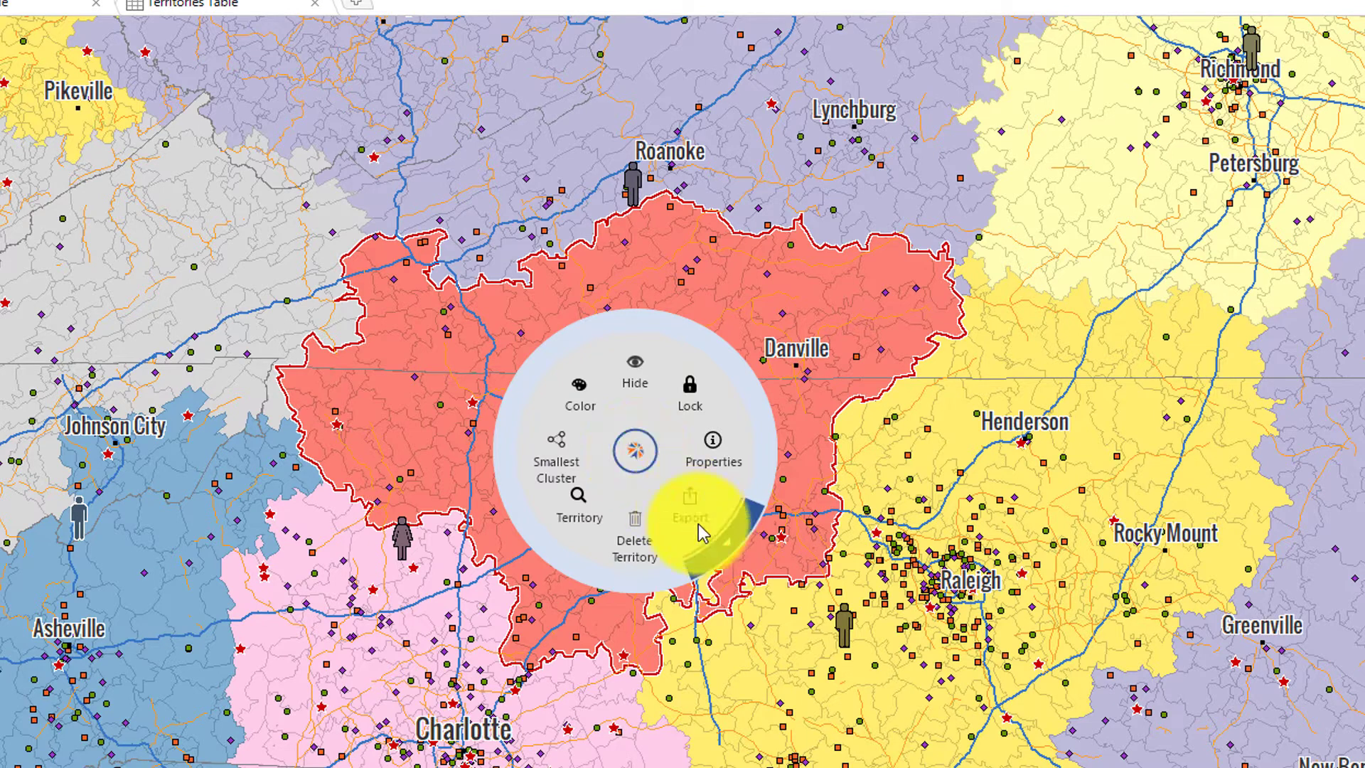
{"action": "left_click", "coordinate": [730, 547]}
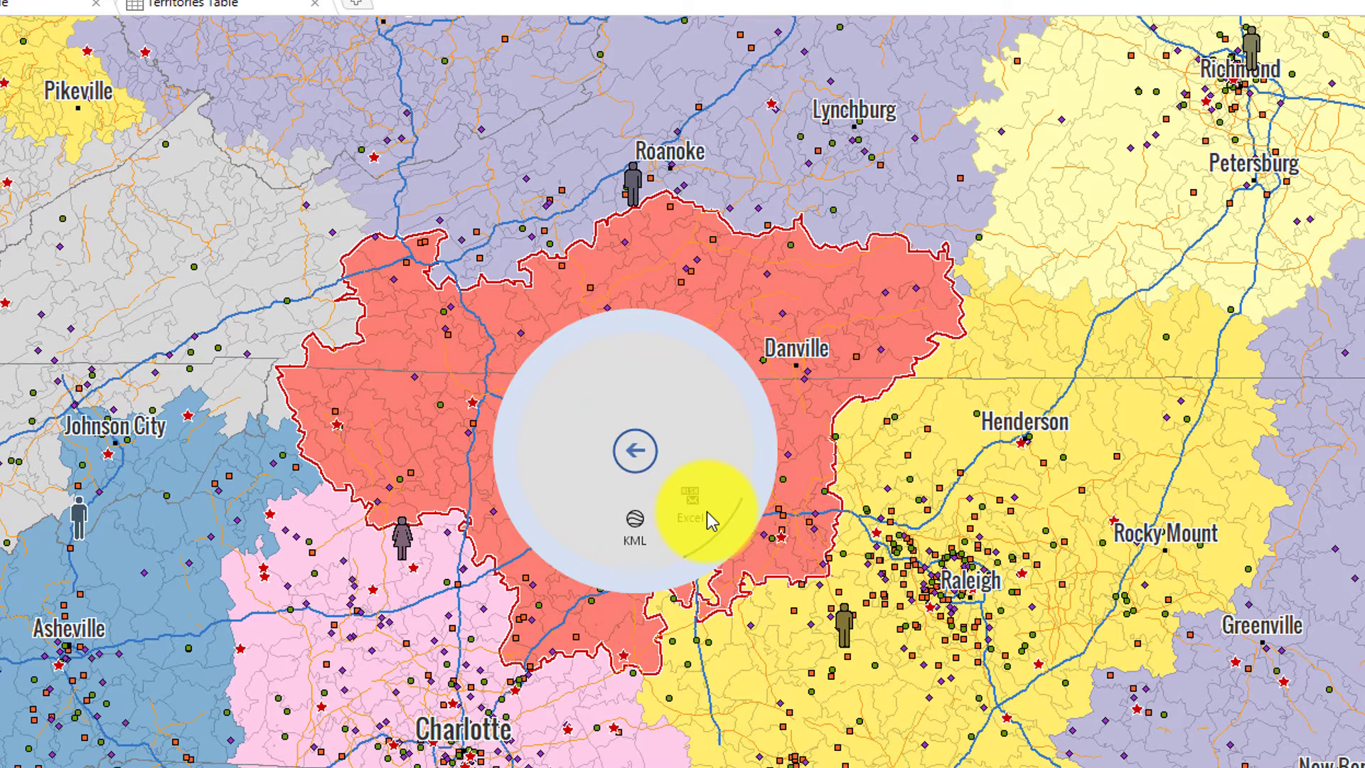
{"action": "left_click", "coordinate": [631, 541]}
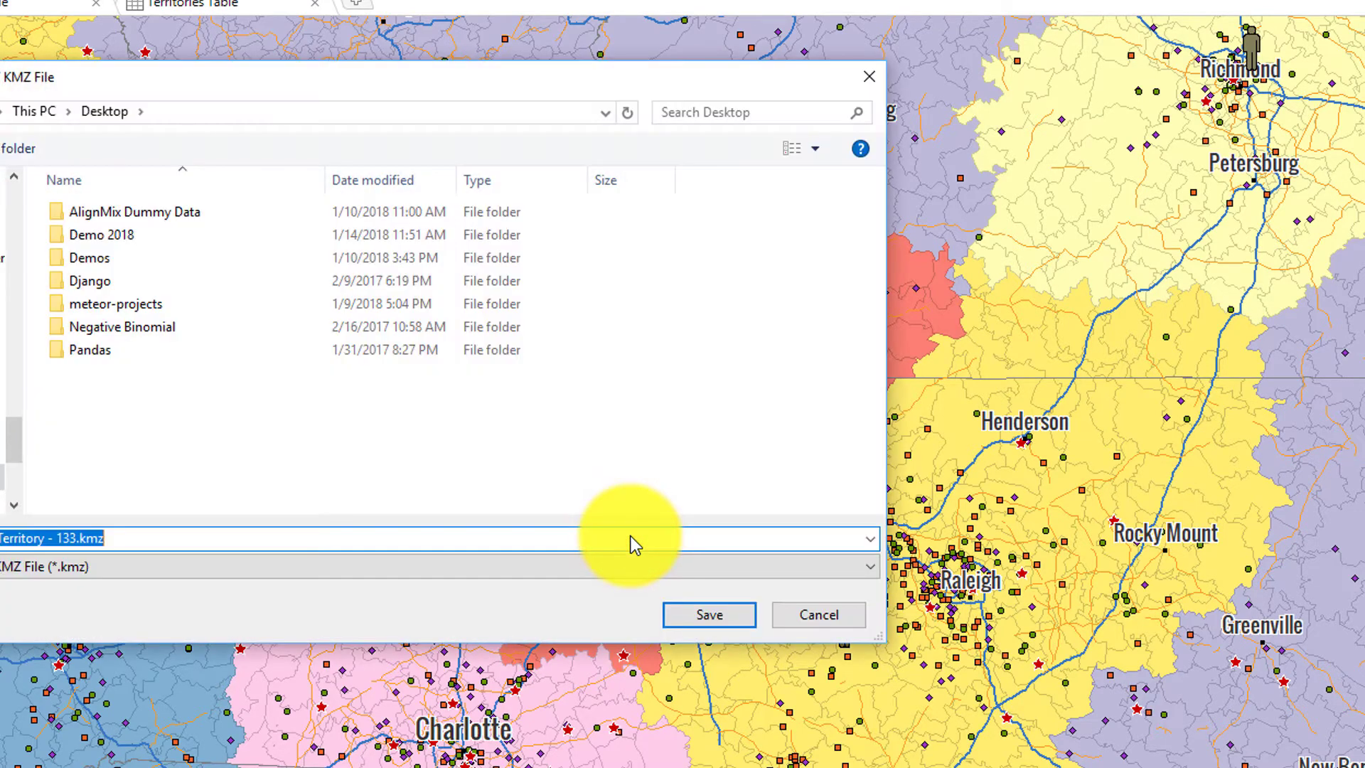
{"action": "left_click", "coordinate": [718, 616]}
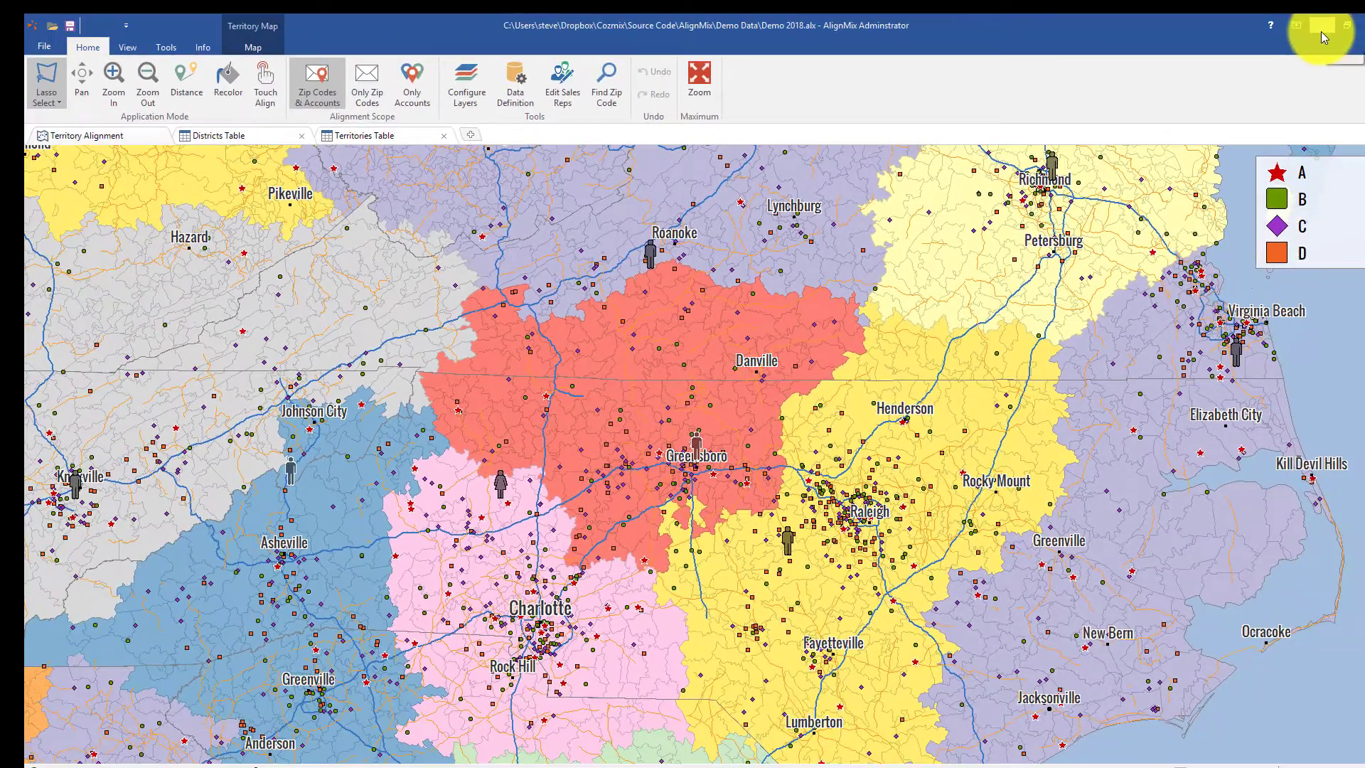
- Switch to the Windows desktop, open the Demo 2018 folder in File Explorer and locate Territory - 133.kmz
{"action": "left_click", "coordinate": [1320, 32]}
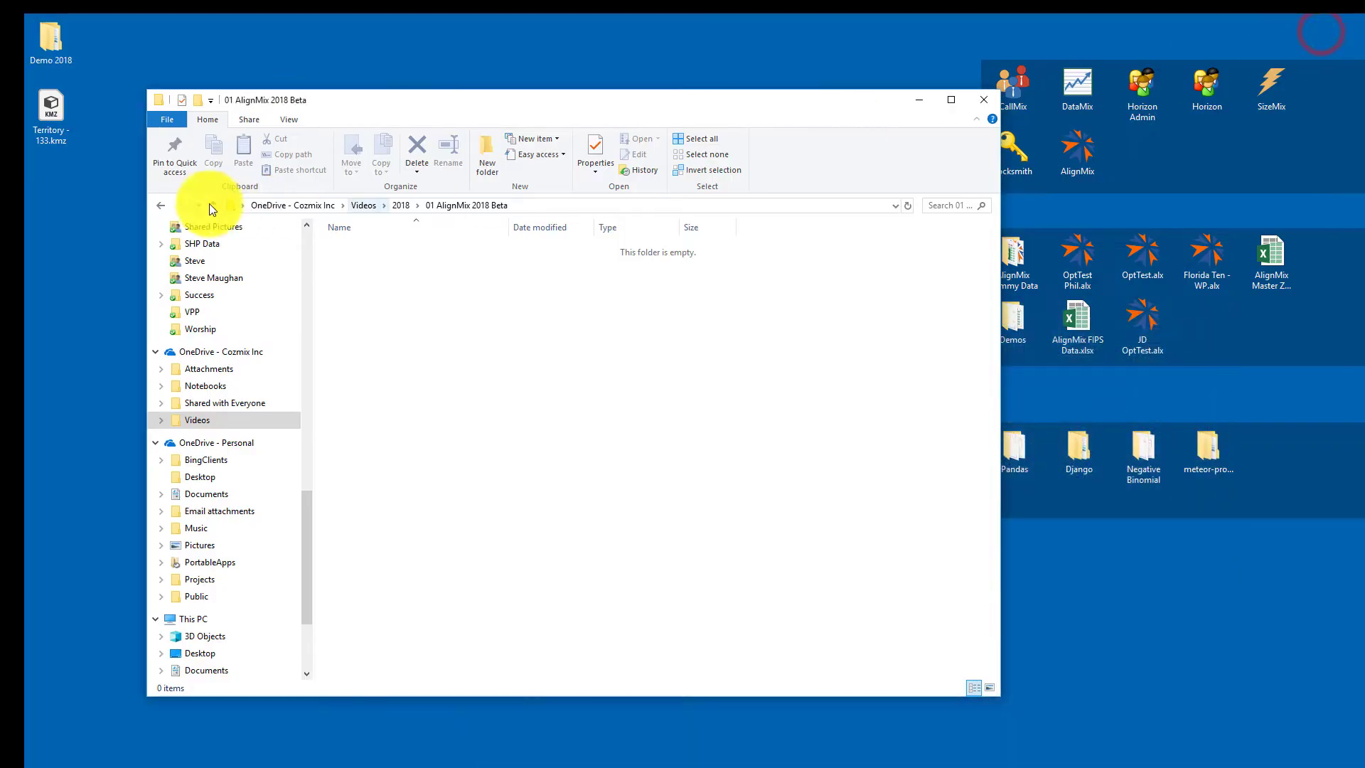
{"action": "double_click", "coordinate": [52, 40]}
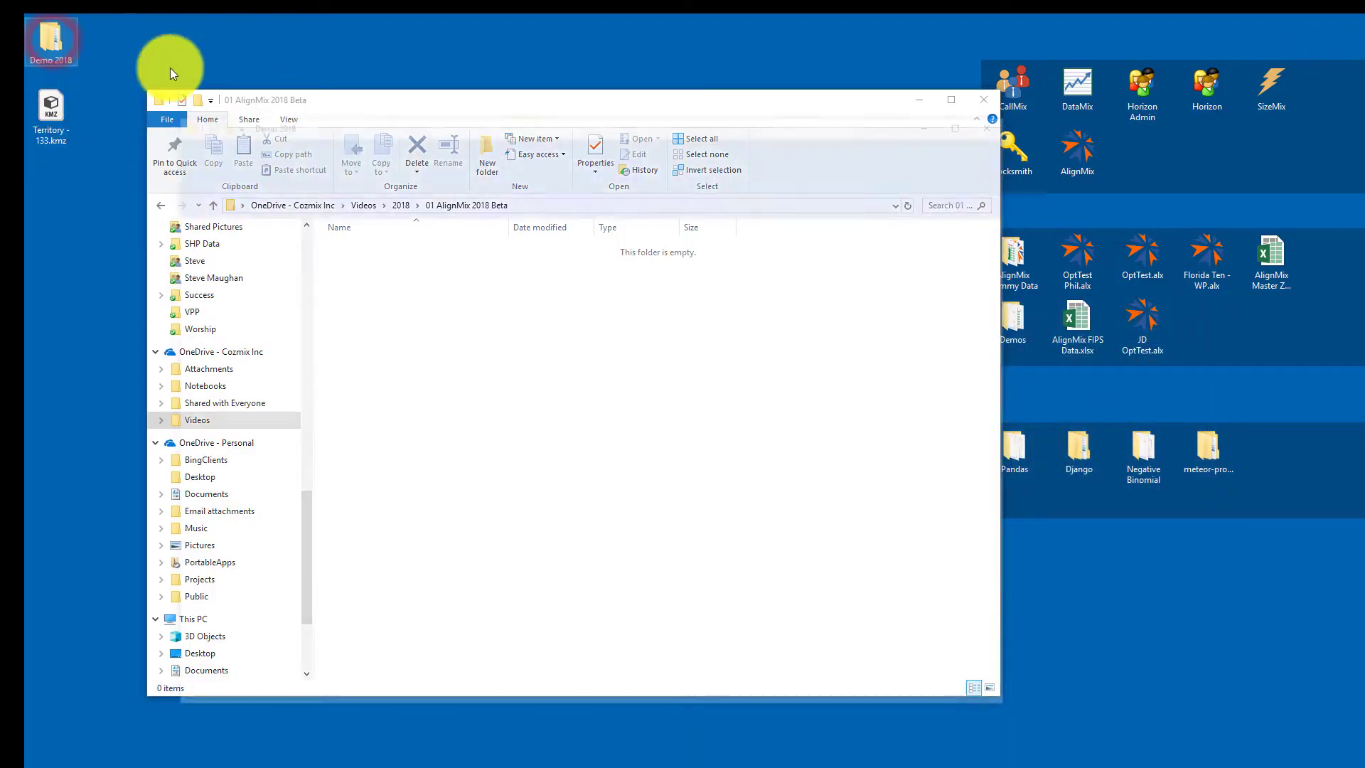
{"action": "left_click", "coordinate": [916, 100]}
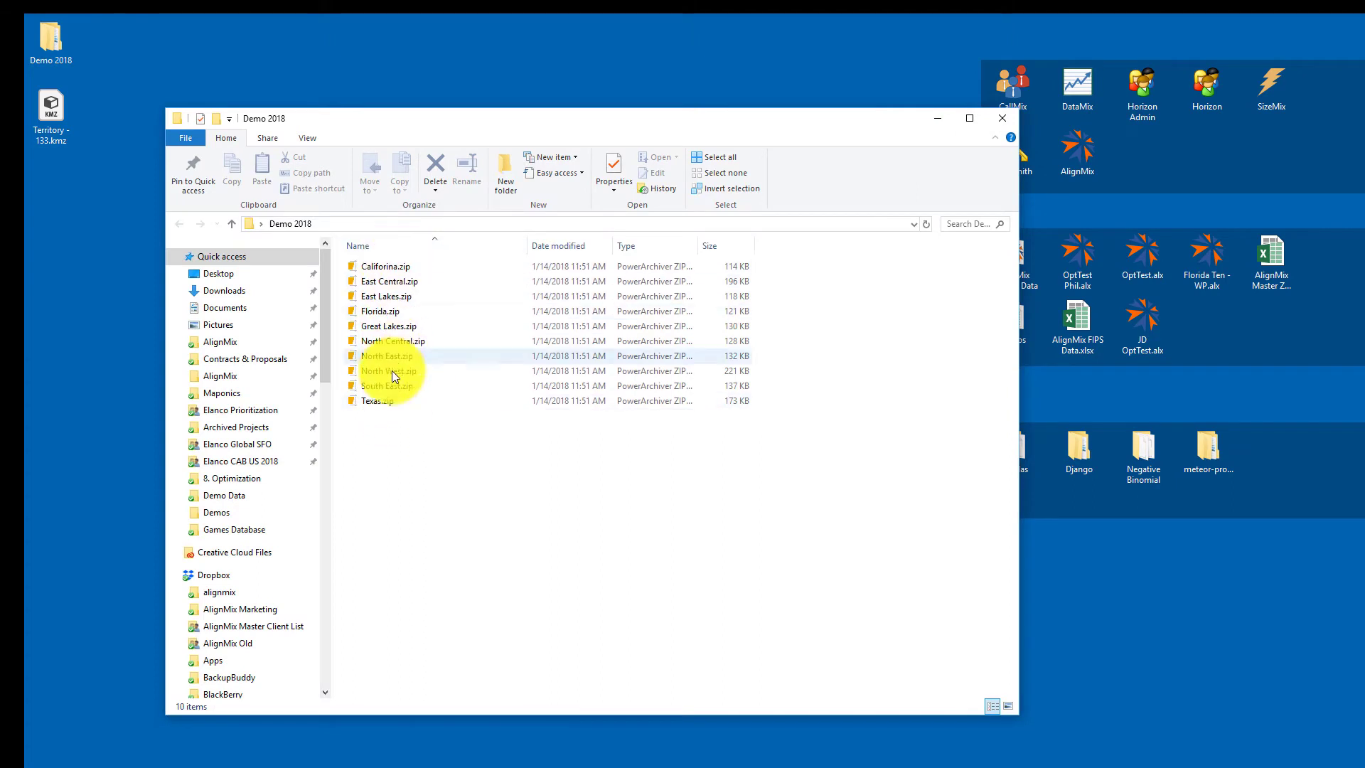
{"action": "left_click", "coordinate": [45, 110]}
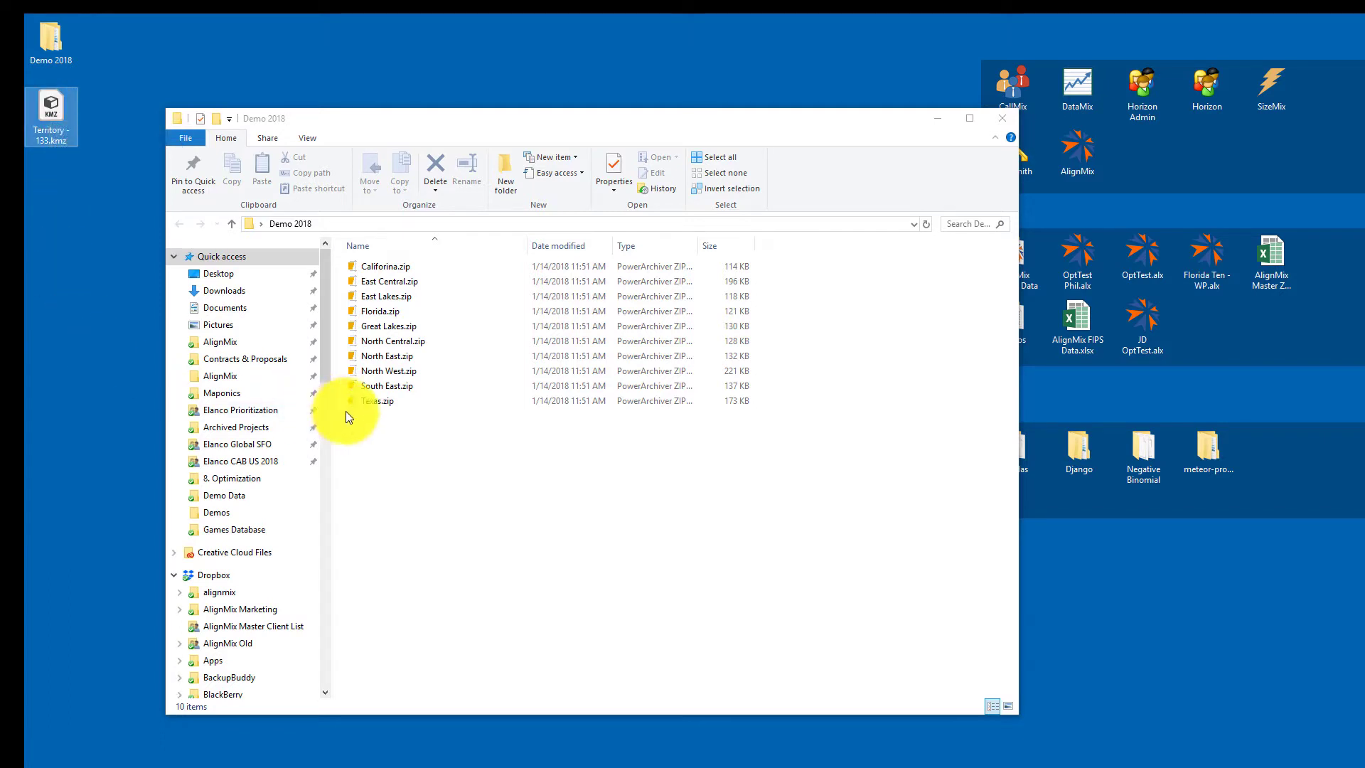
- Open Florida.zip in PowerArchiver and extract all its KMZ files into the Demo 2018 folder
{"action": "left_click", "coordinate": [399, 313]}
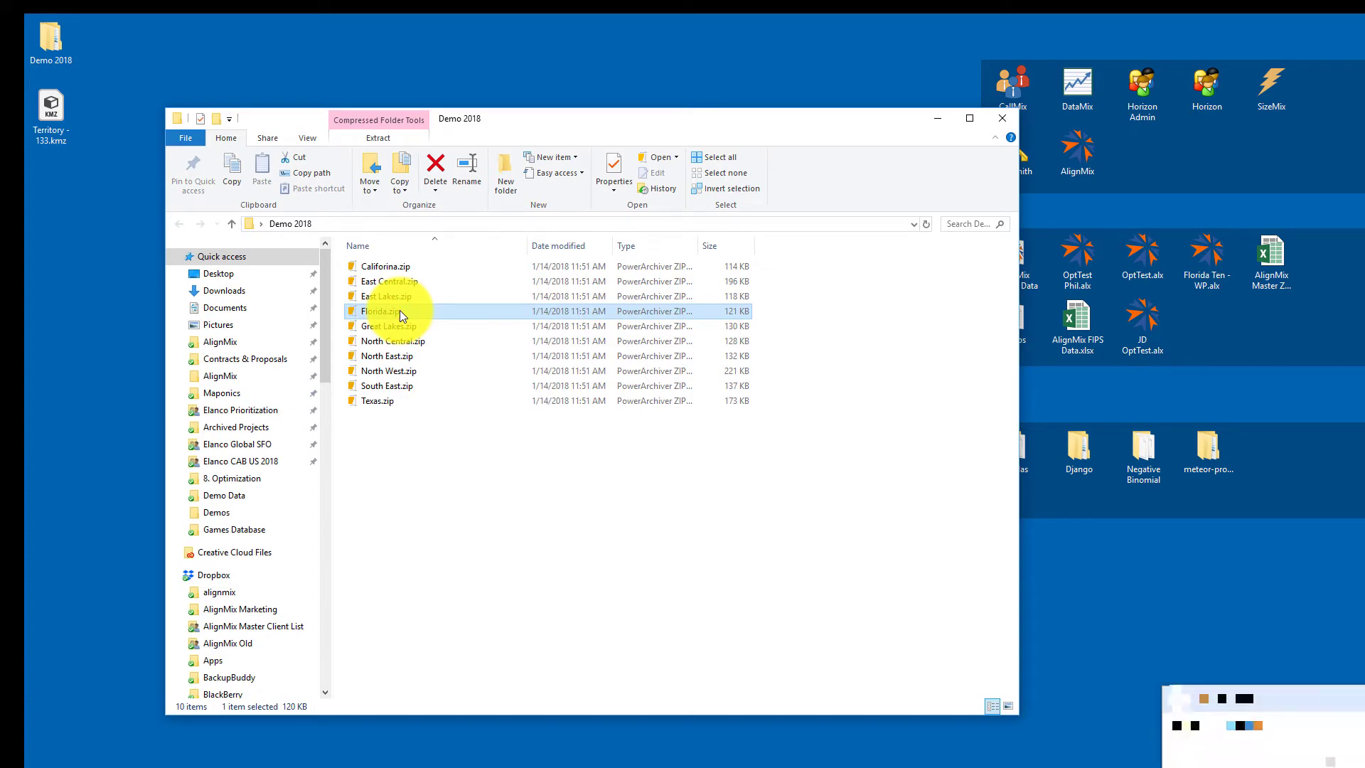
{"action": "double_click", "coordinate": [400, 311]}
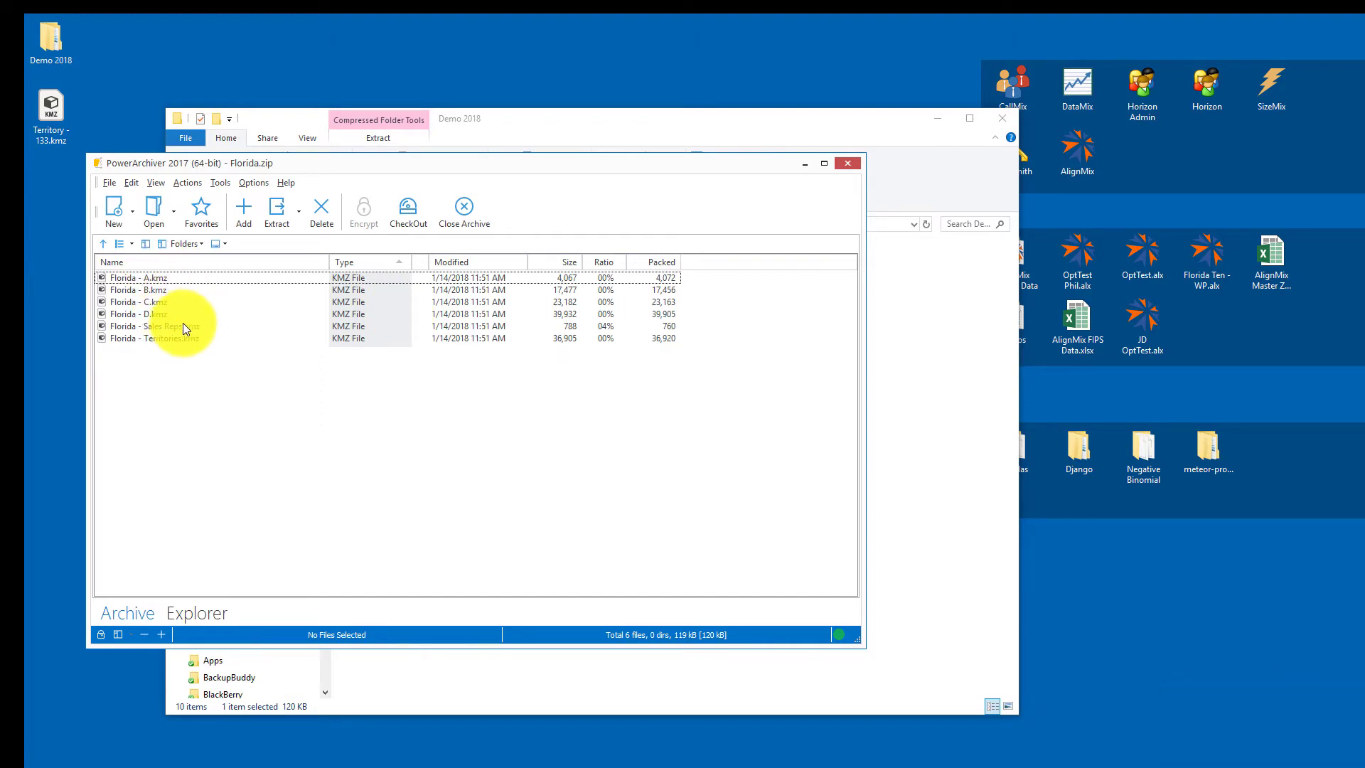
{"action": "left_click", "coordinate": [135, 277]}
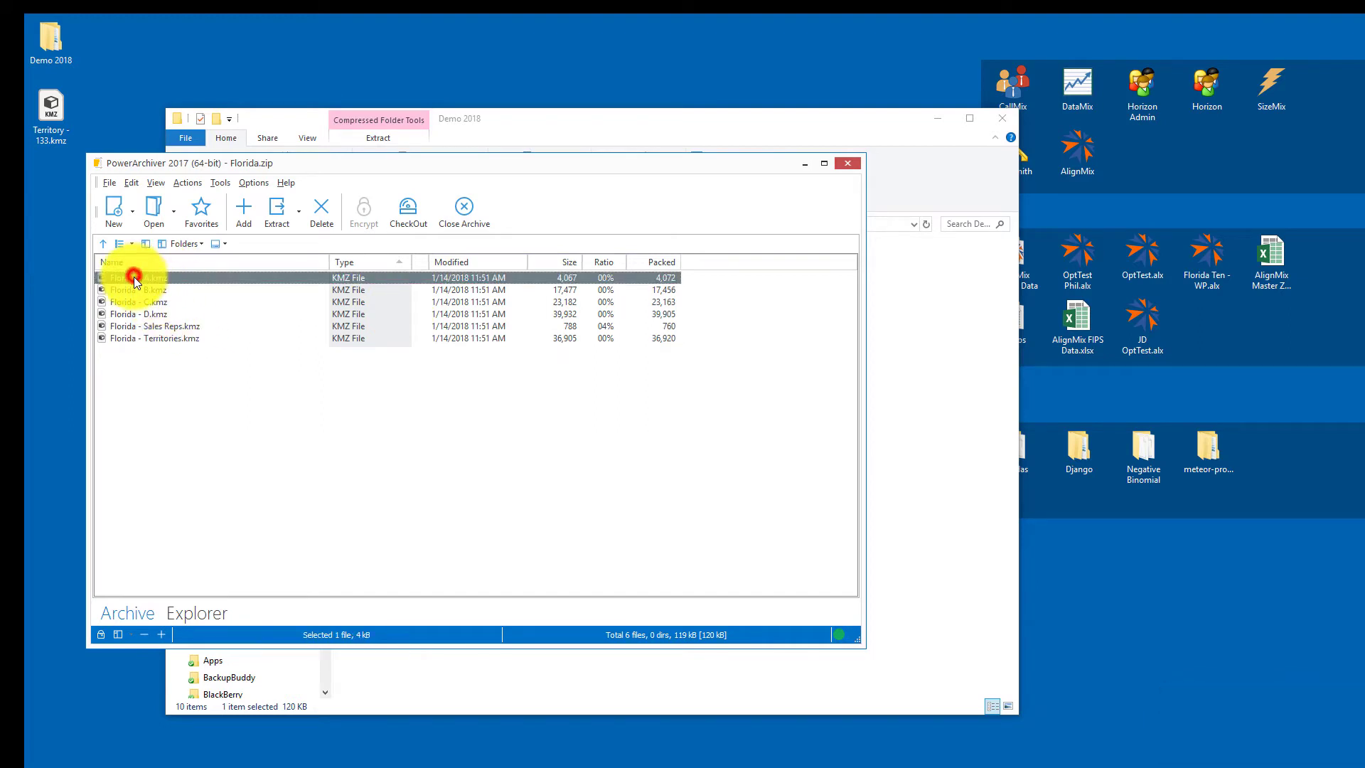
{"action": "left_click", "coordinate": [143, 337], "text": "shift"}
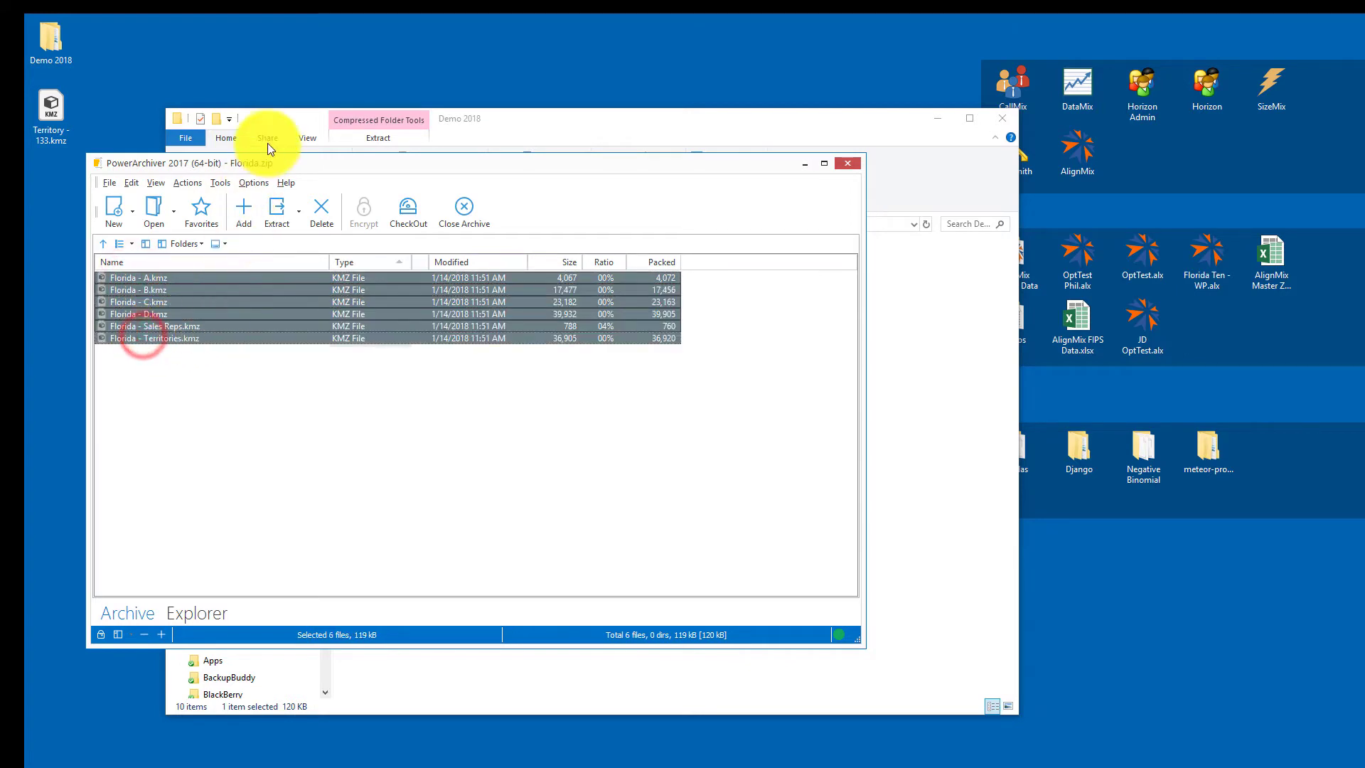
{"action": "left_click_drag", "start_coordinate": [279, 161], "coordinate": [757, 197]}
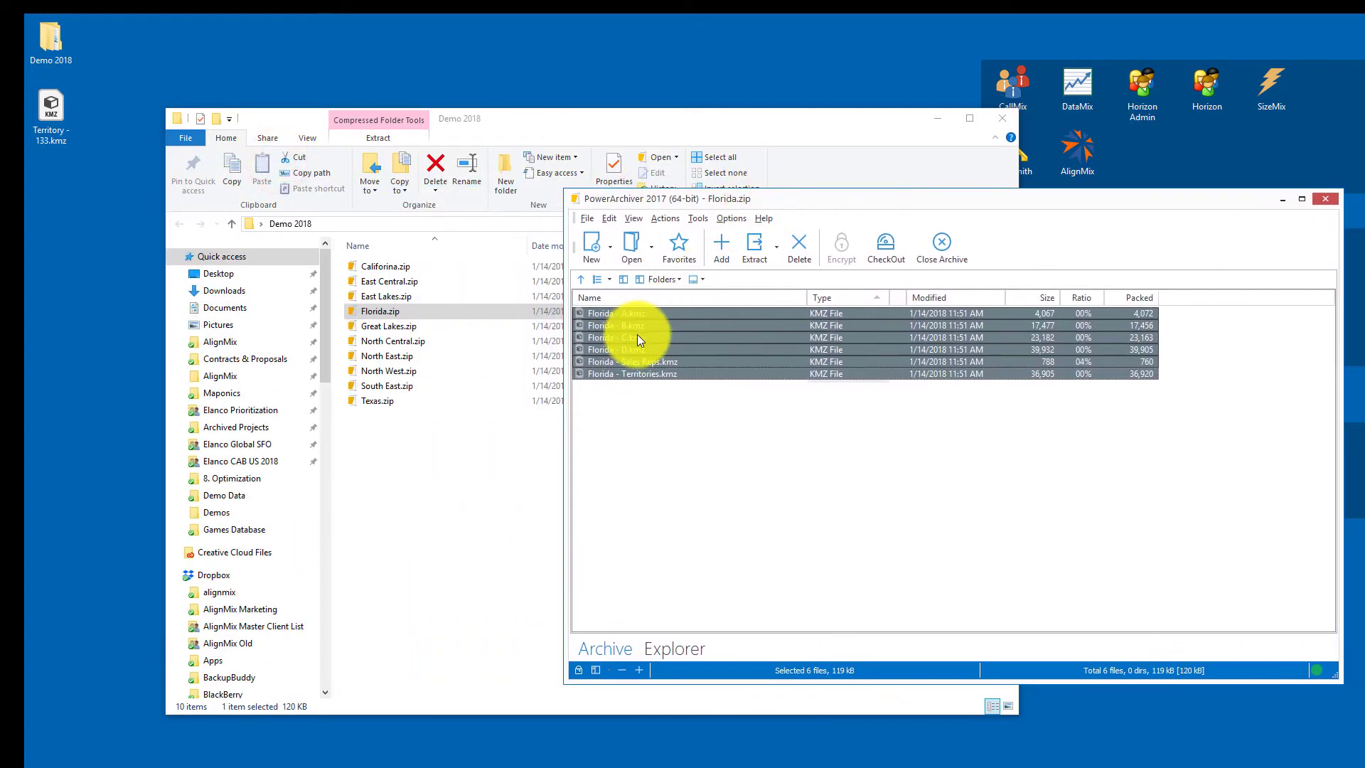
{"action": "left_click_drag", "start_coordinate": [635, 338], "coordinate": [430, 521]}
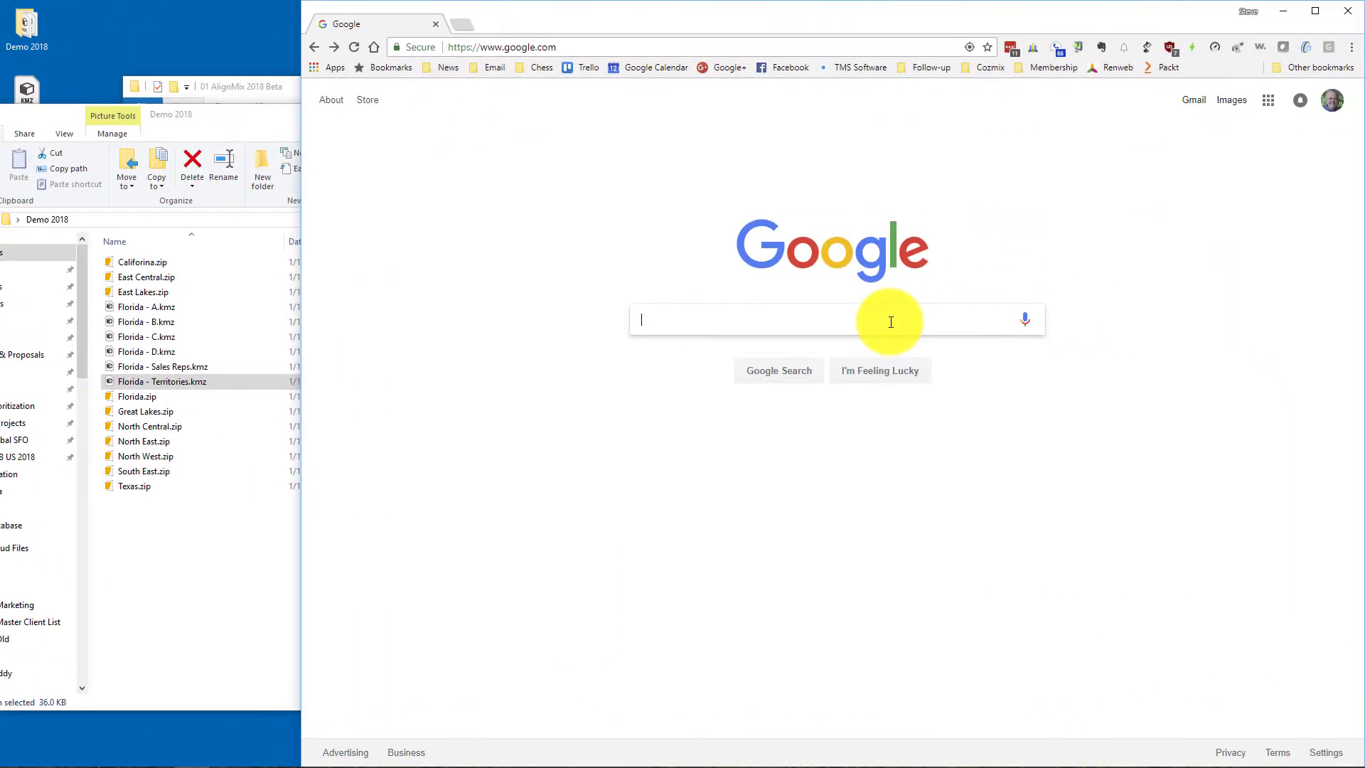
- Search Google for mymaps and open the Google My Maps list of owned maps through its About page
{"action": "left_click", "coordinate": [891, 322]}
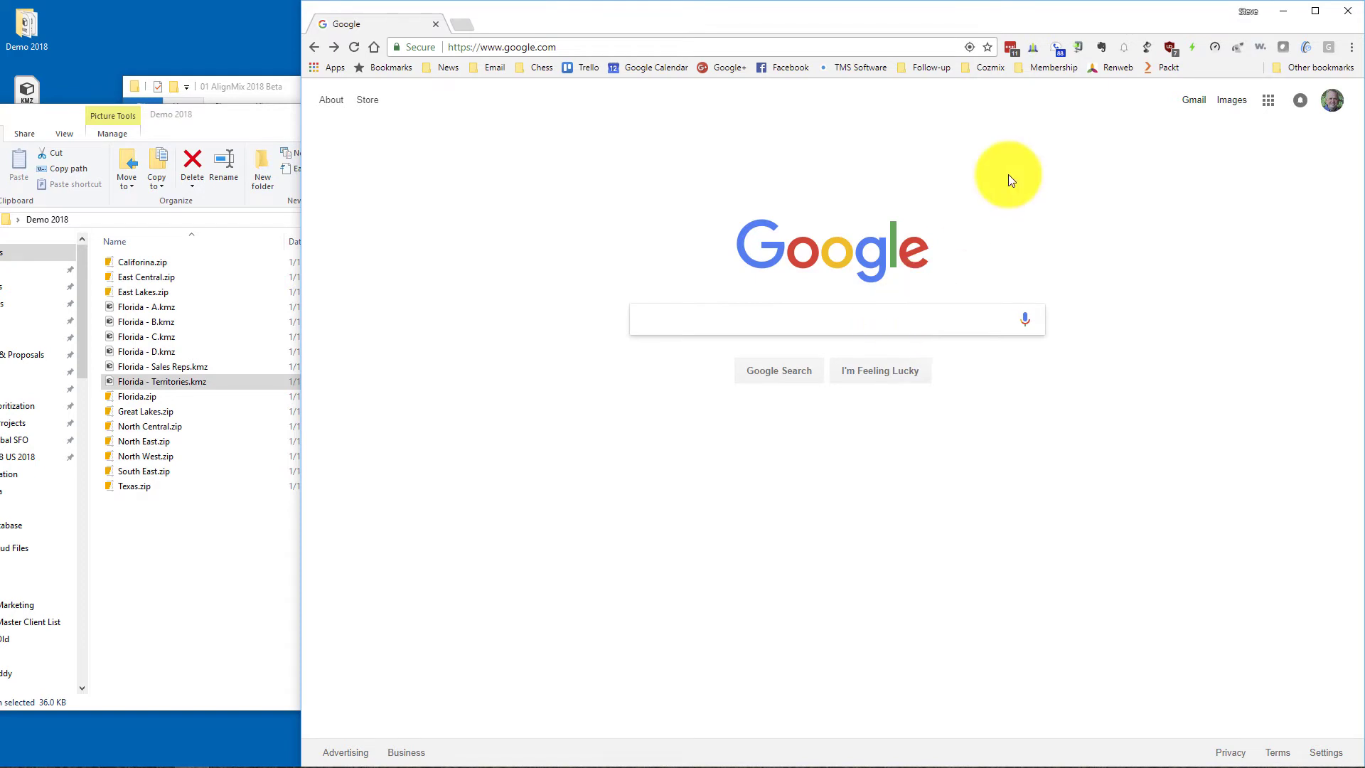
{"action": "type", "text": "mymaps"}
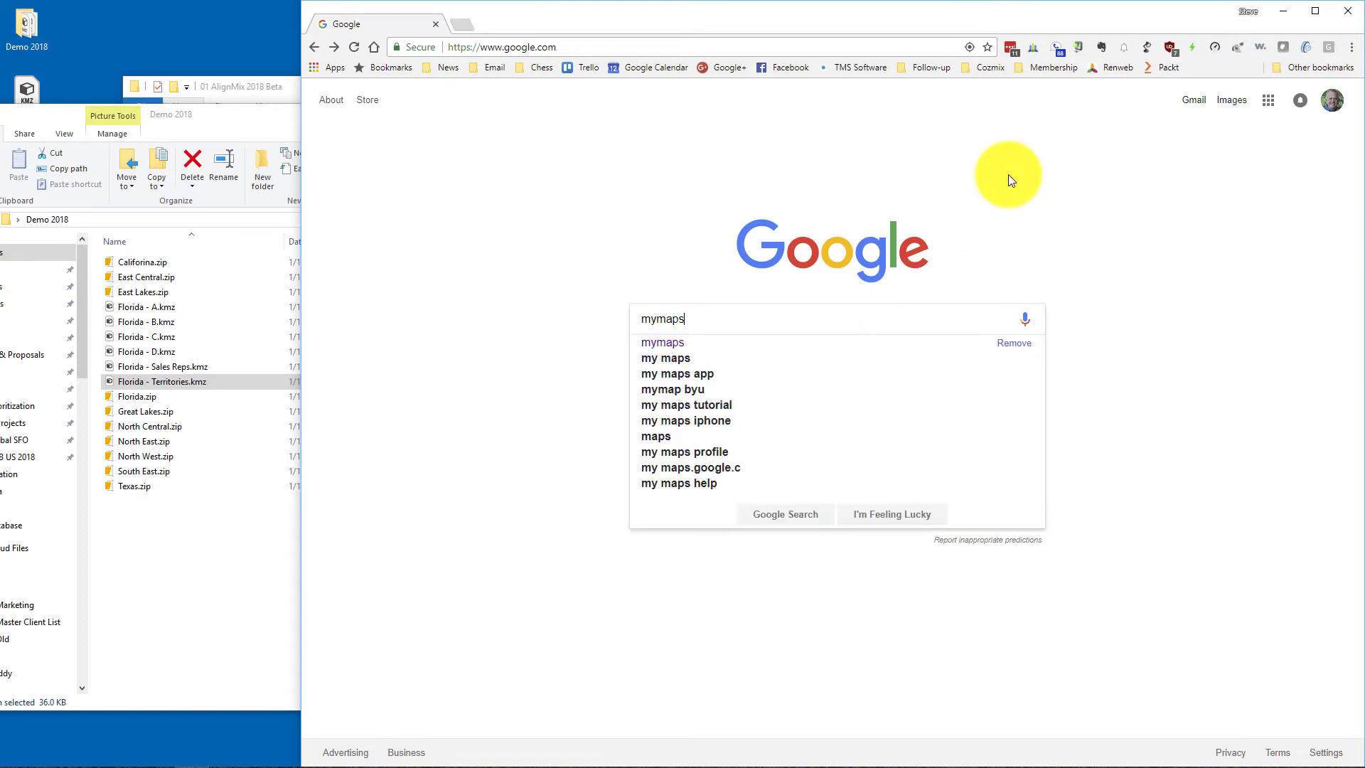
{"action": "key", "text": "Return"}
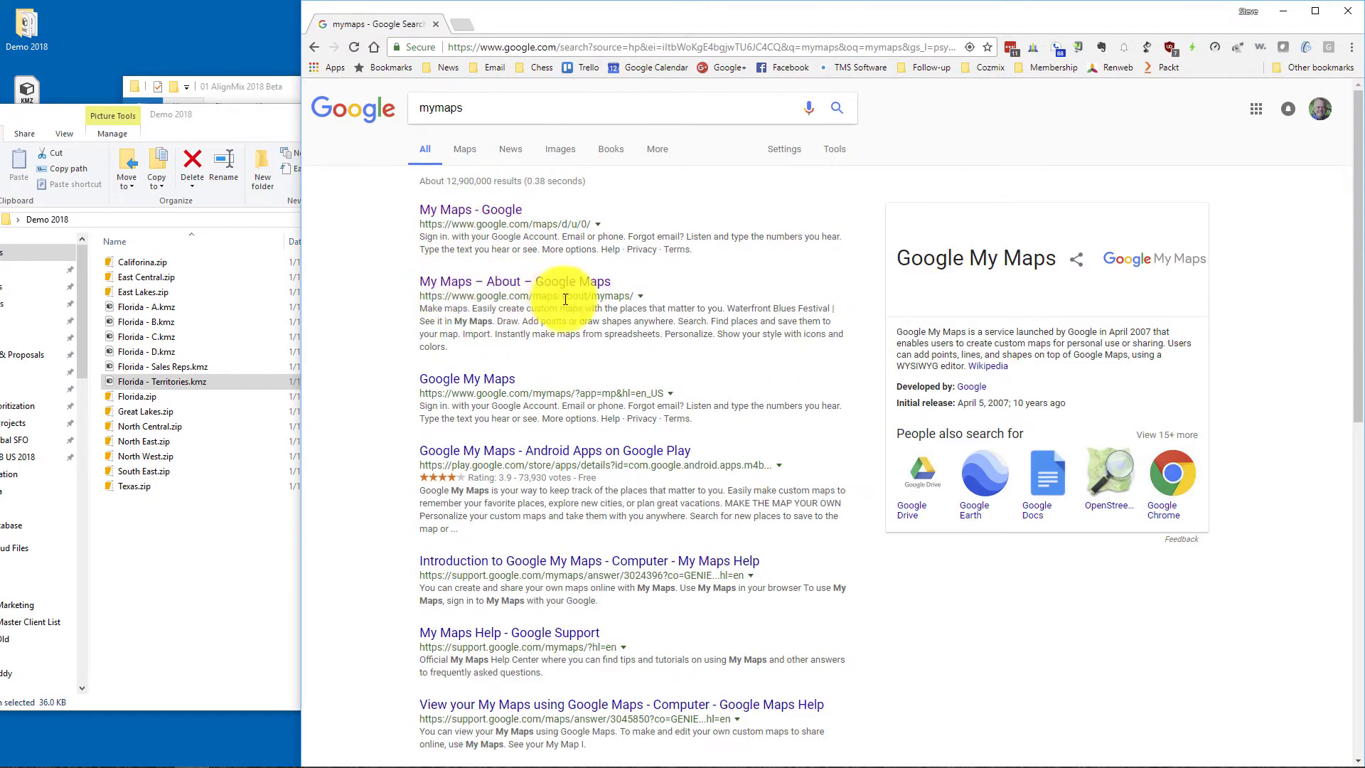
{"action": "left_click", "coordinate": [500, 285]}
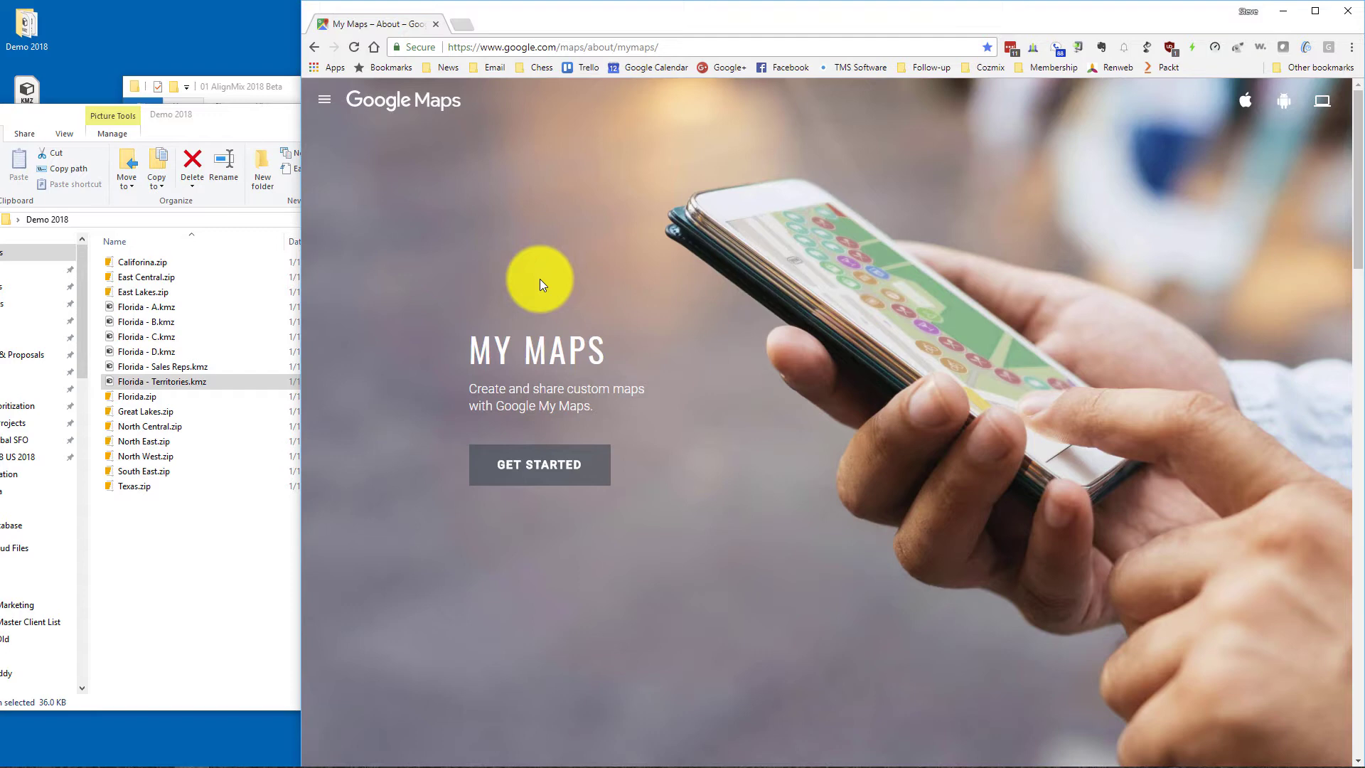
{"action": "left_click", "coordinate": [534, 466]}
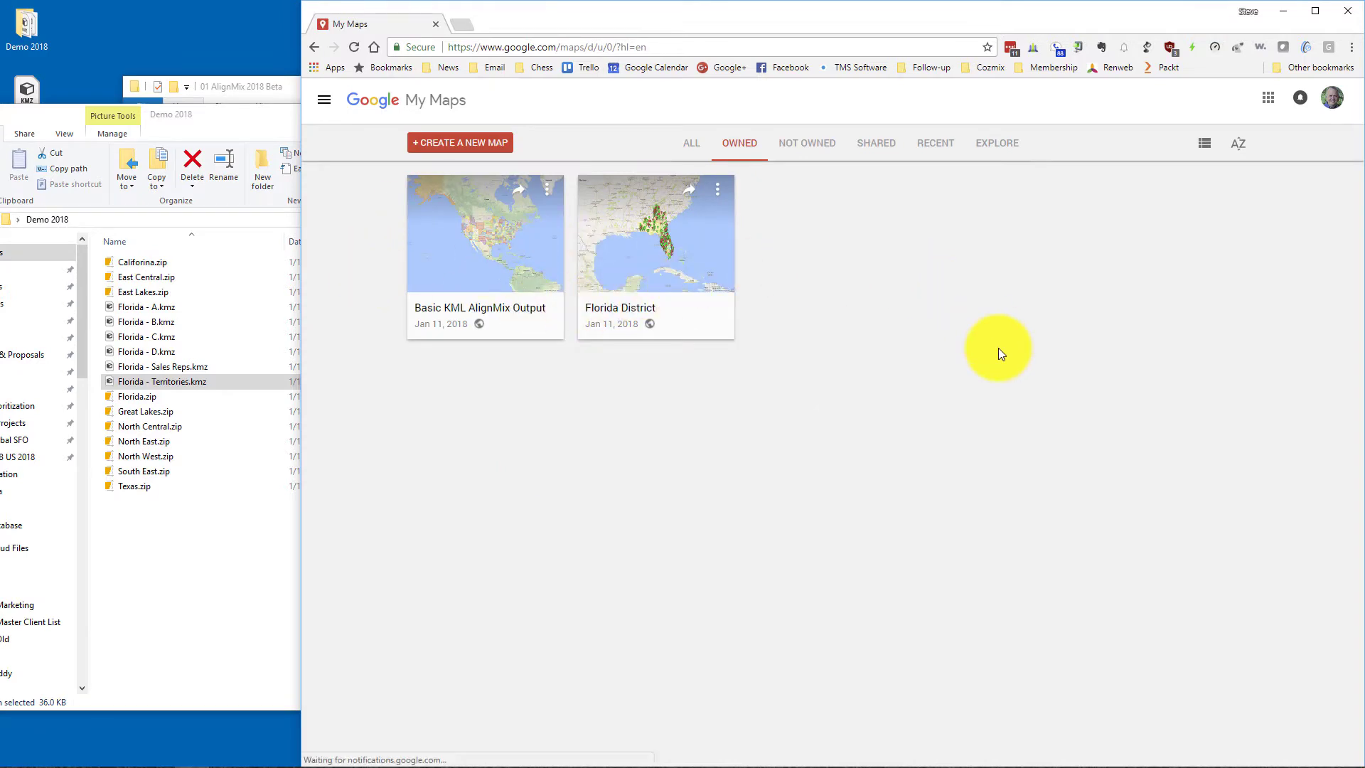
- Create a new map and import Florida - Territories.kmz from the Demo 2018 folder into its first layer
{"action": "left_click", "coordinate": [447, 145]}
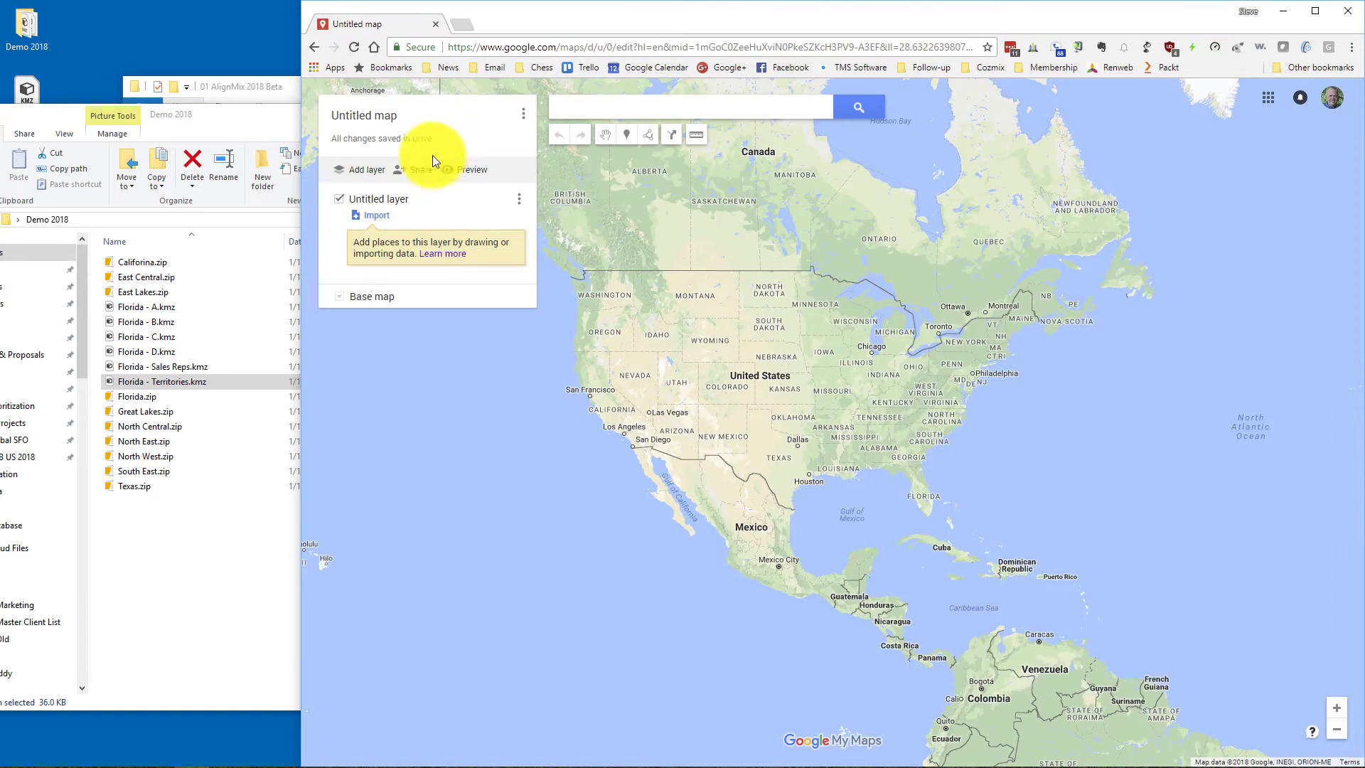
{"action": "left_click", "coordinate": [375, 216]}
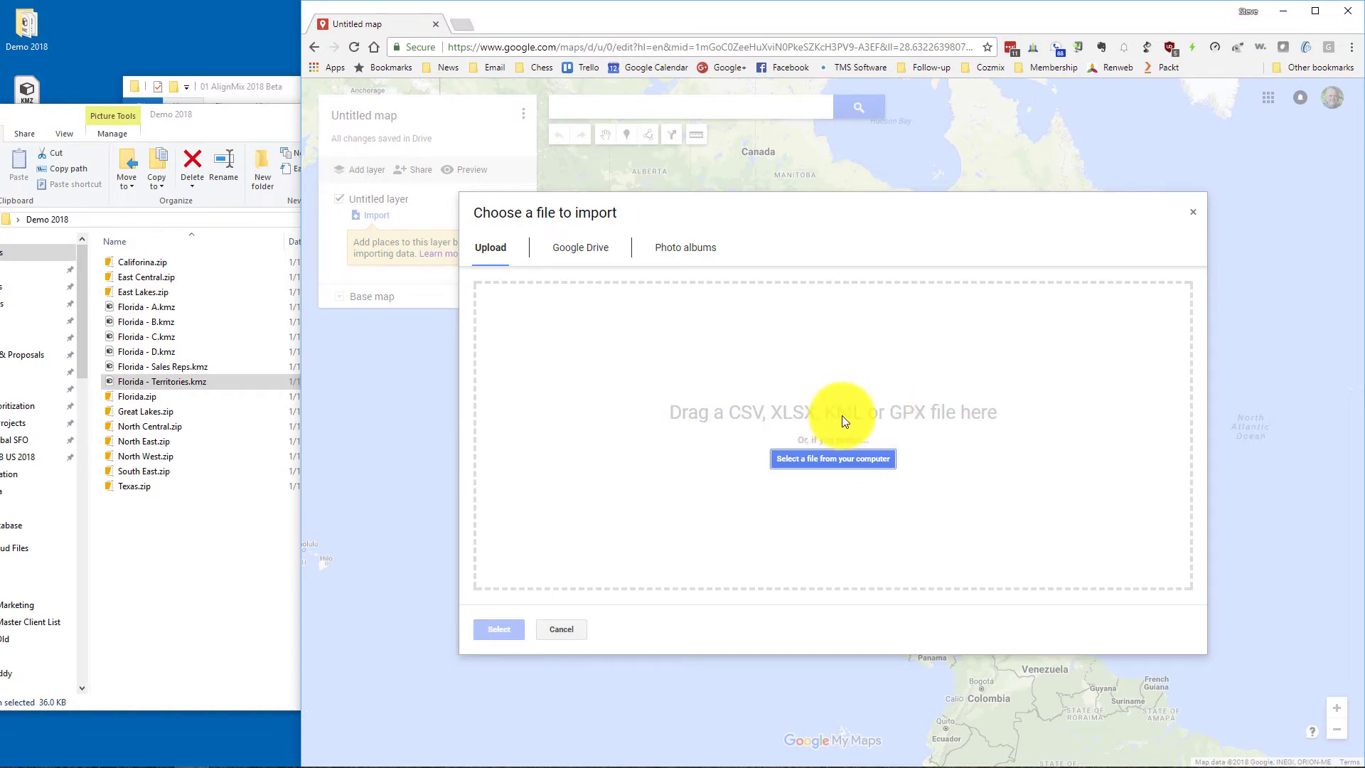
{"action": "left_click", "coordinate": [189, 384]}
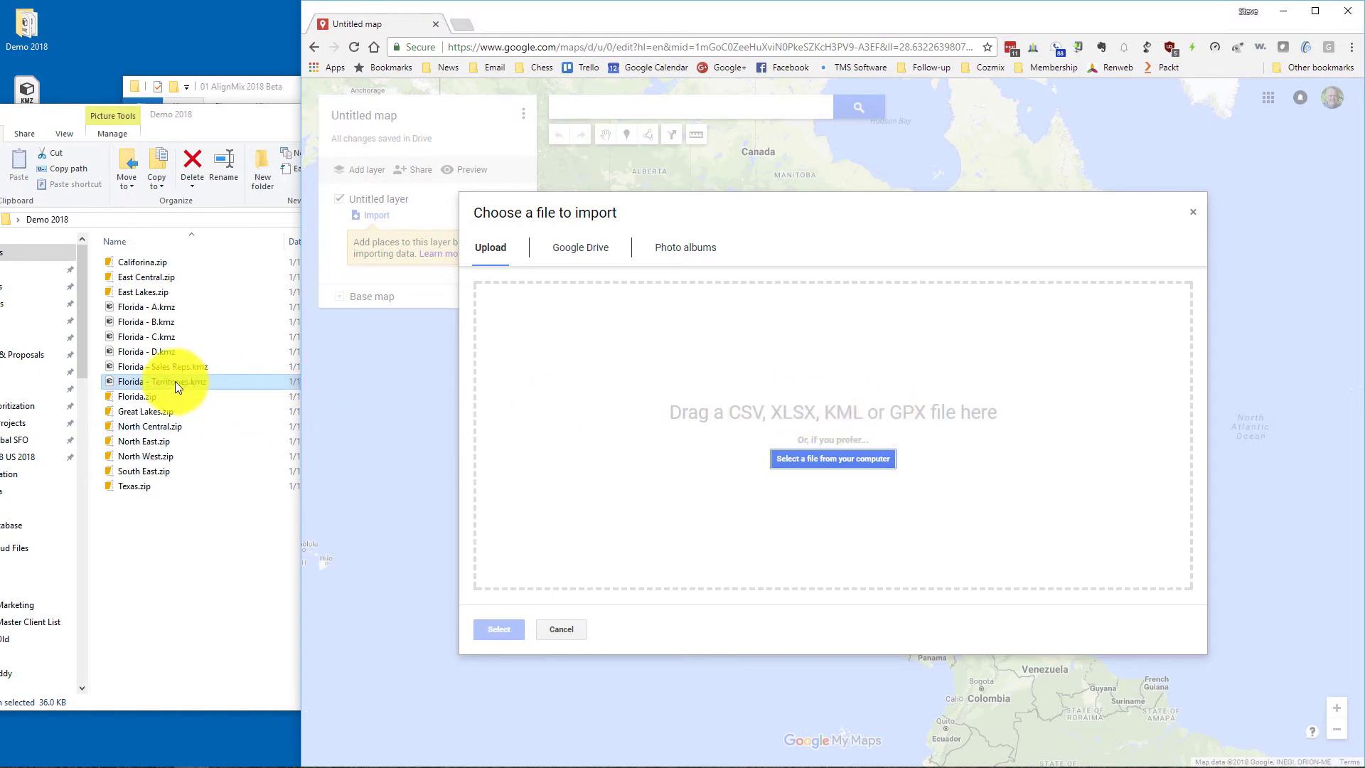
{"action": "left_click_drag", "start_coordinate": [175, 381], "coordinate": [763, 426]}
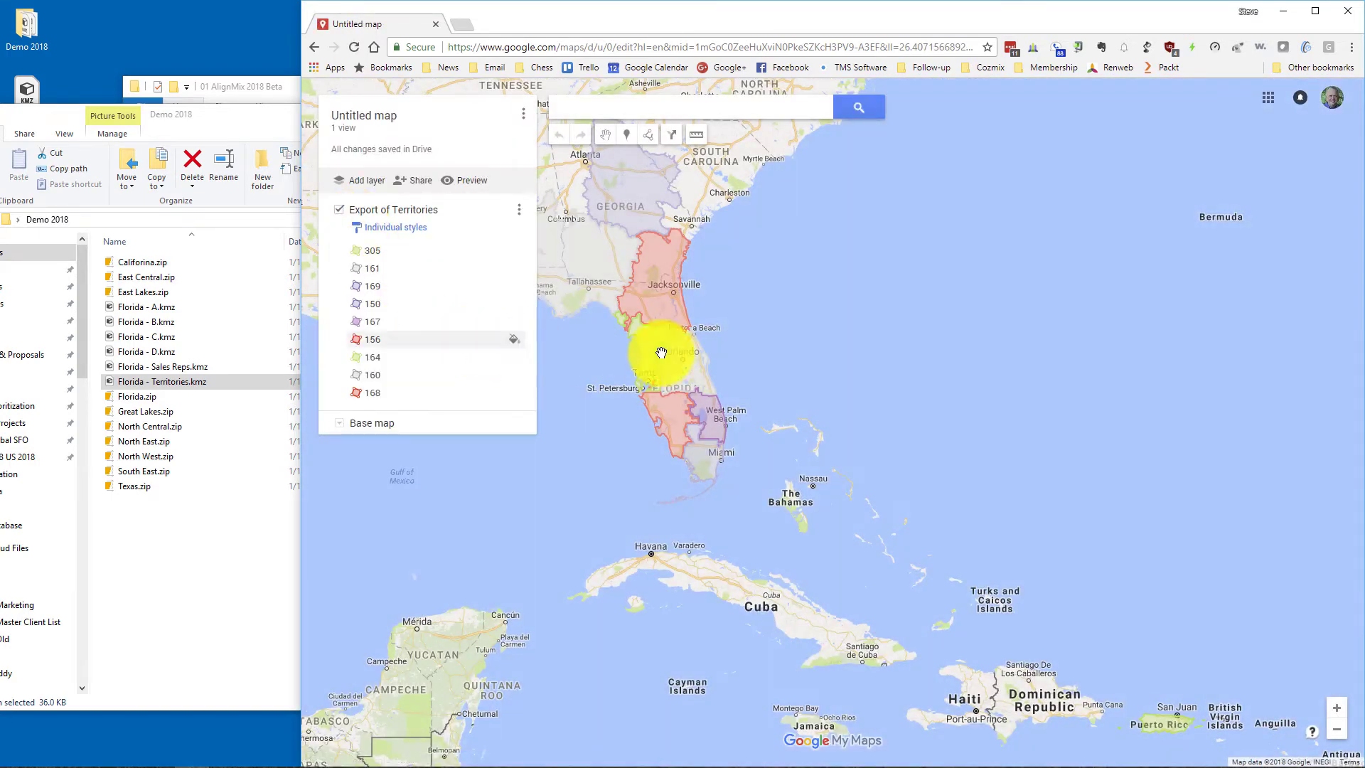
- Add a second layer to the map and import Florida - Sales Reps.kmz into it
{"action": "left_click_drag", "start_coordinate": [764, 312], "coordinate": [879, 417]}
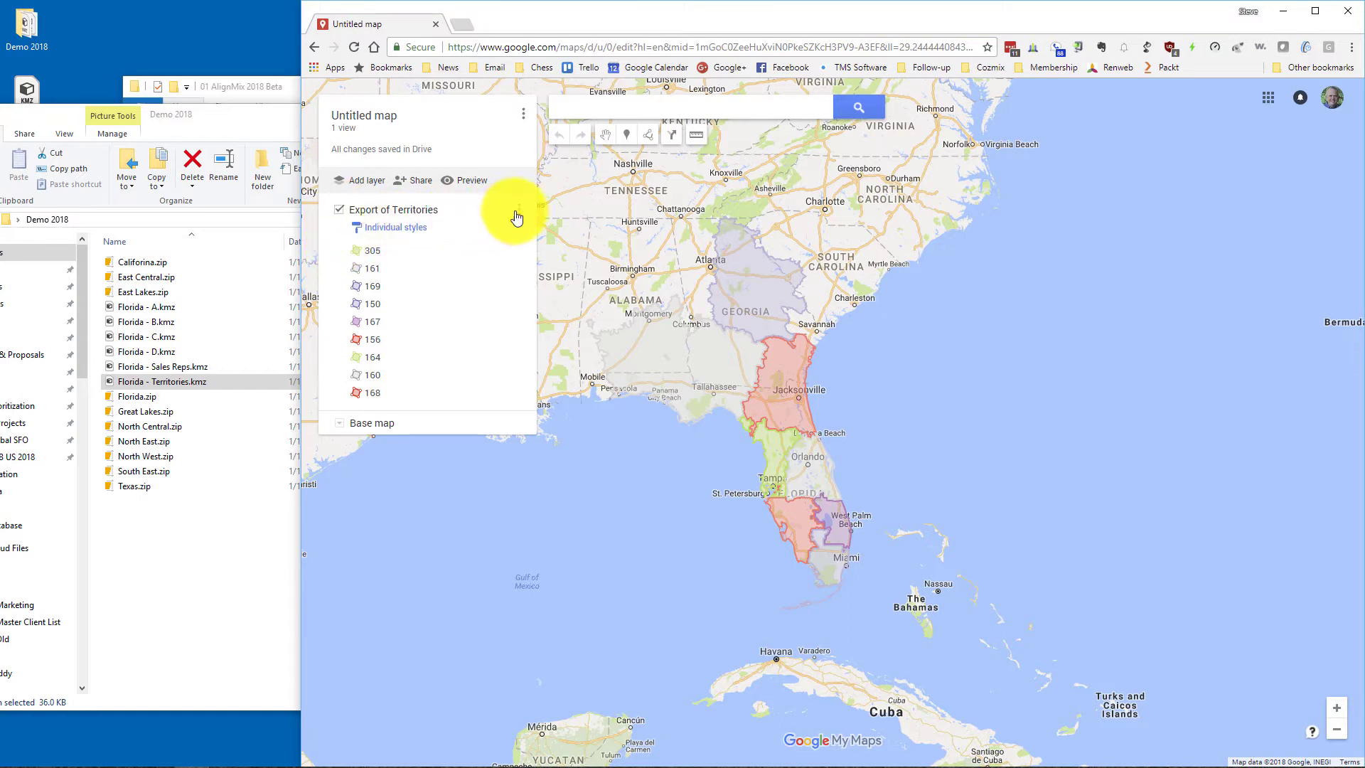
{"action": "left_click", "coordinate": [363, 185]}
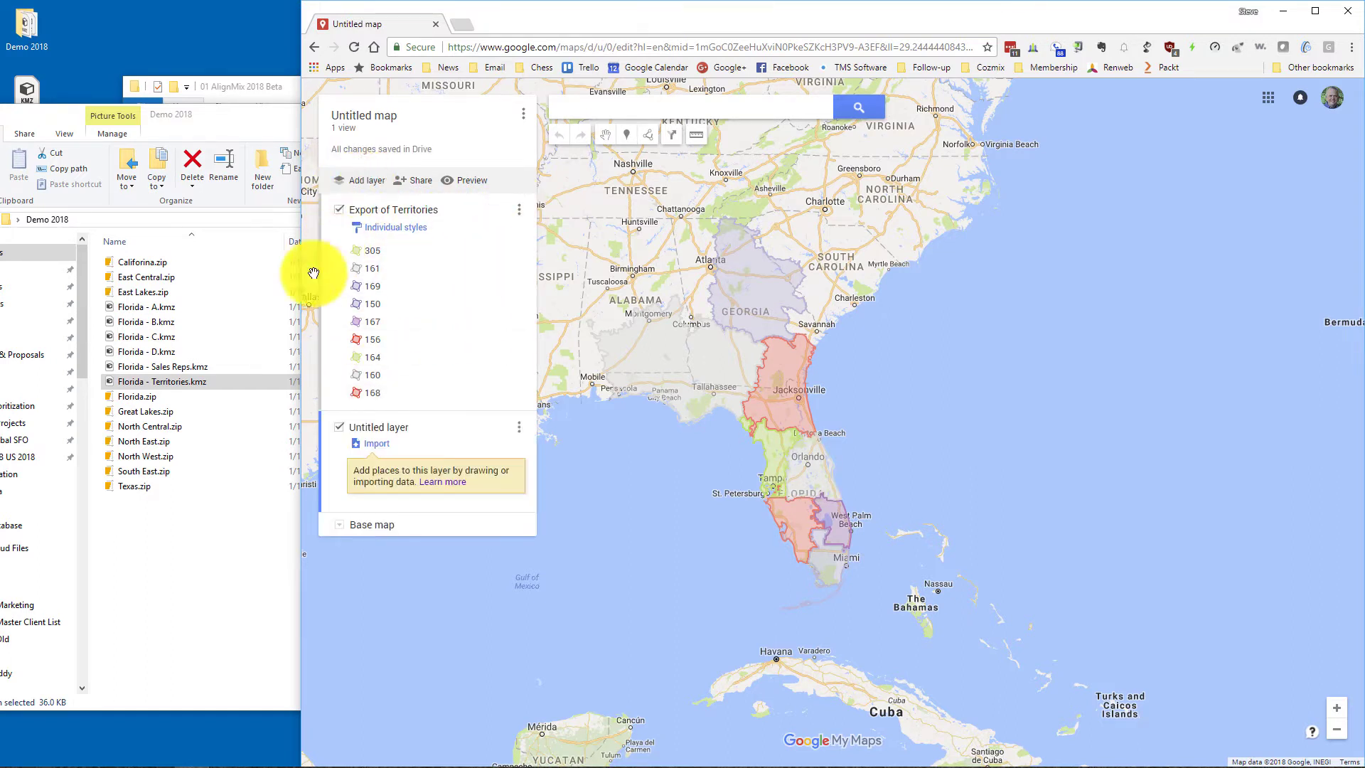
{"action": "left_click", "coordinate": [375, 446]}
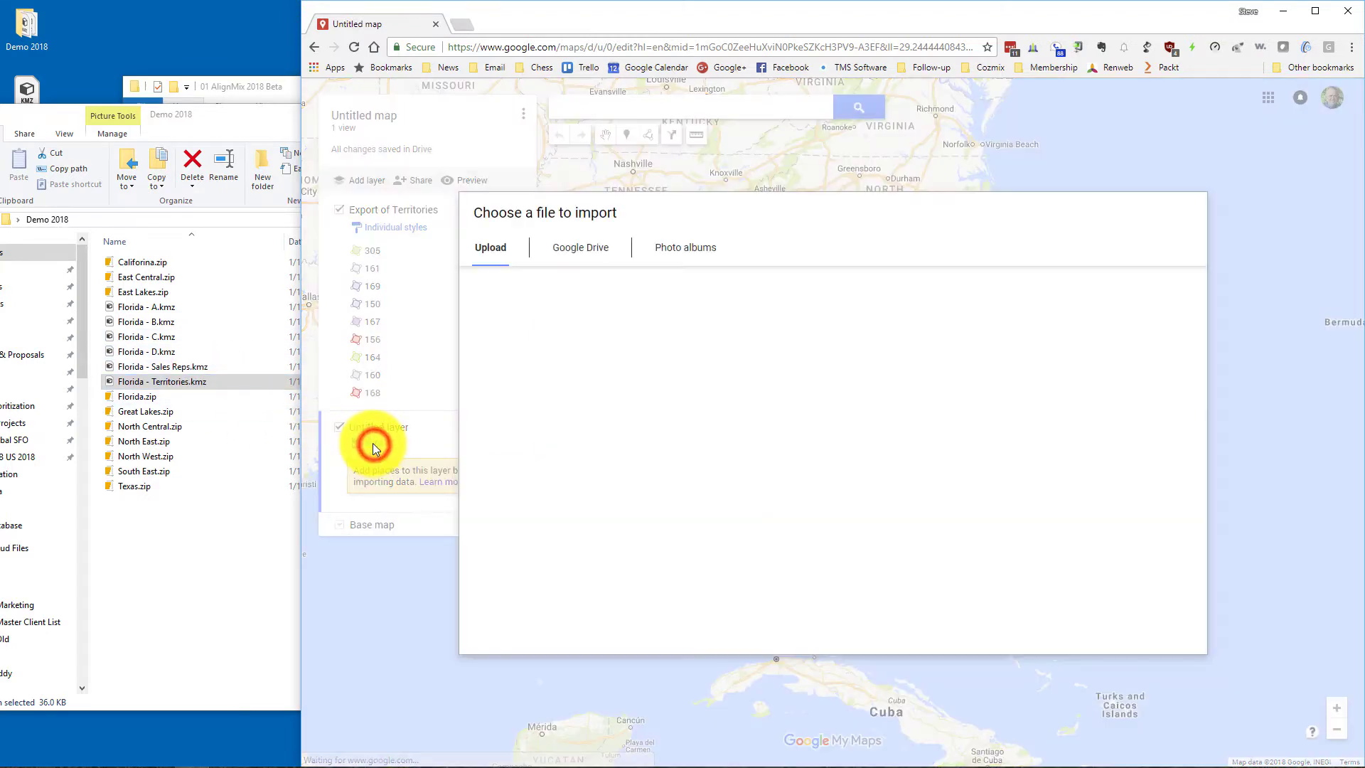
{"action": "left_click_drag", "start_coordinate": [160, 366], "coordinate": [689, 432]}
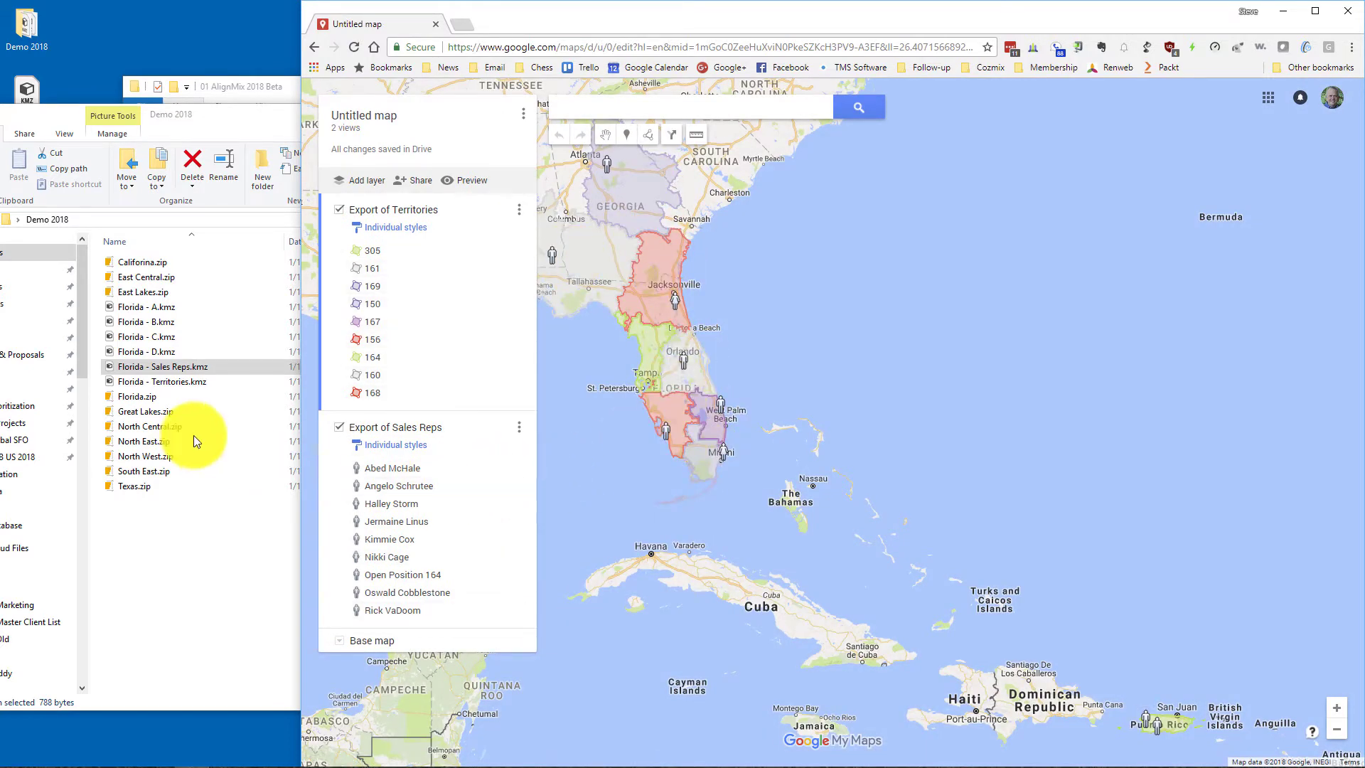
- Add a third layer to the map and import the accounts file Florida - A.kmz into it
{"action": "left_click", "coordinate": [355, 183]}
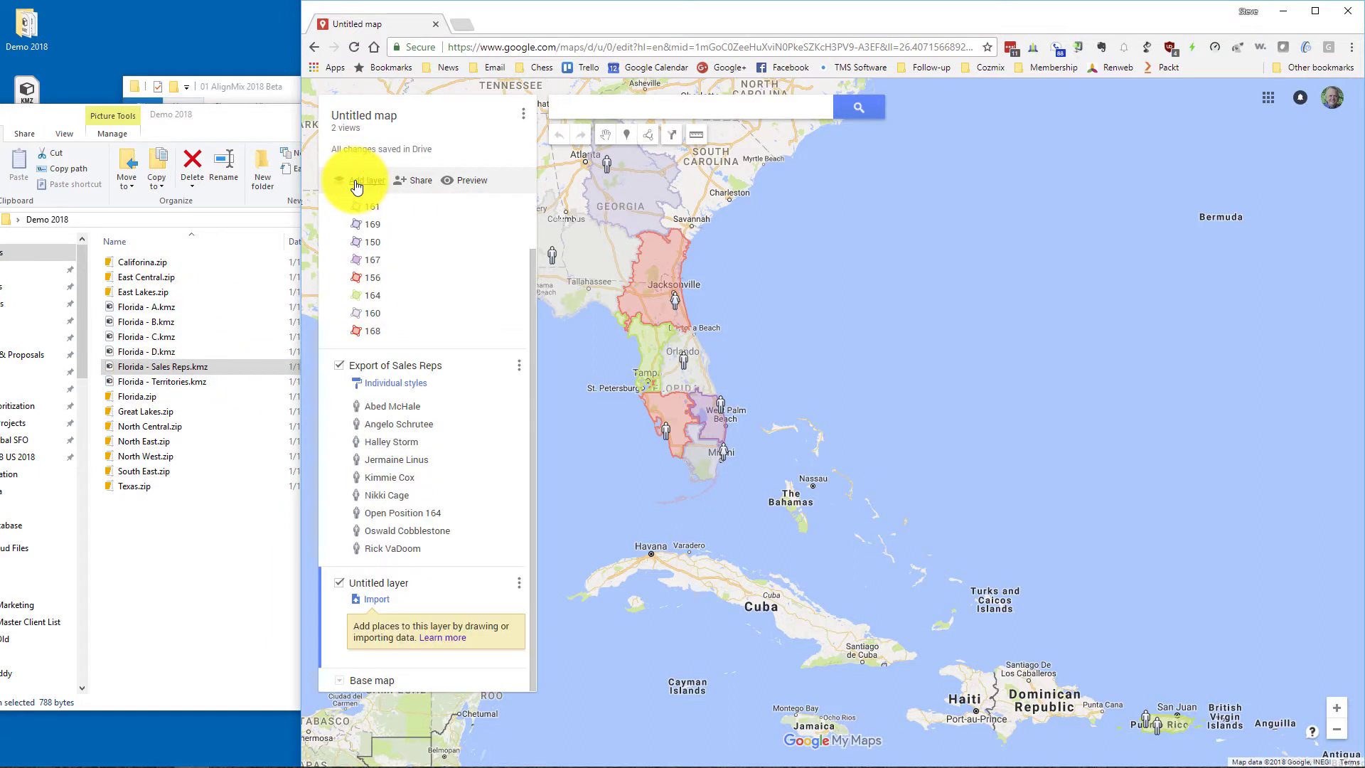
{"action": "left_click", "coordinate": [377, 600]}
{"action": "left_click", "coordinate": [157, 305]}
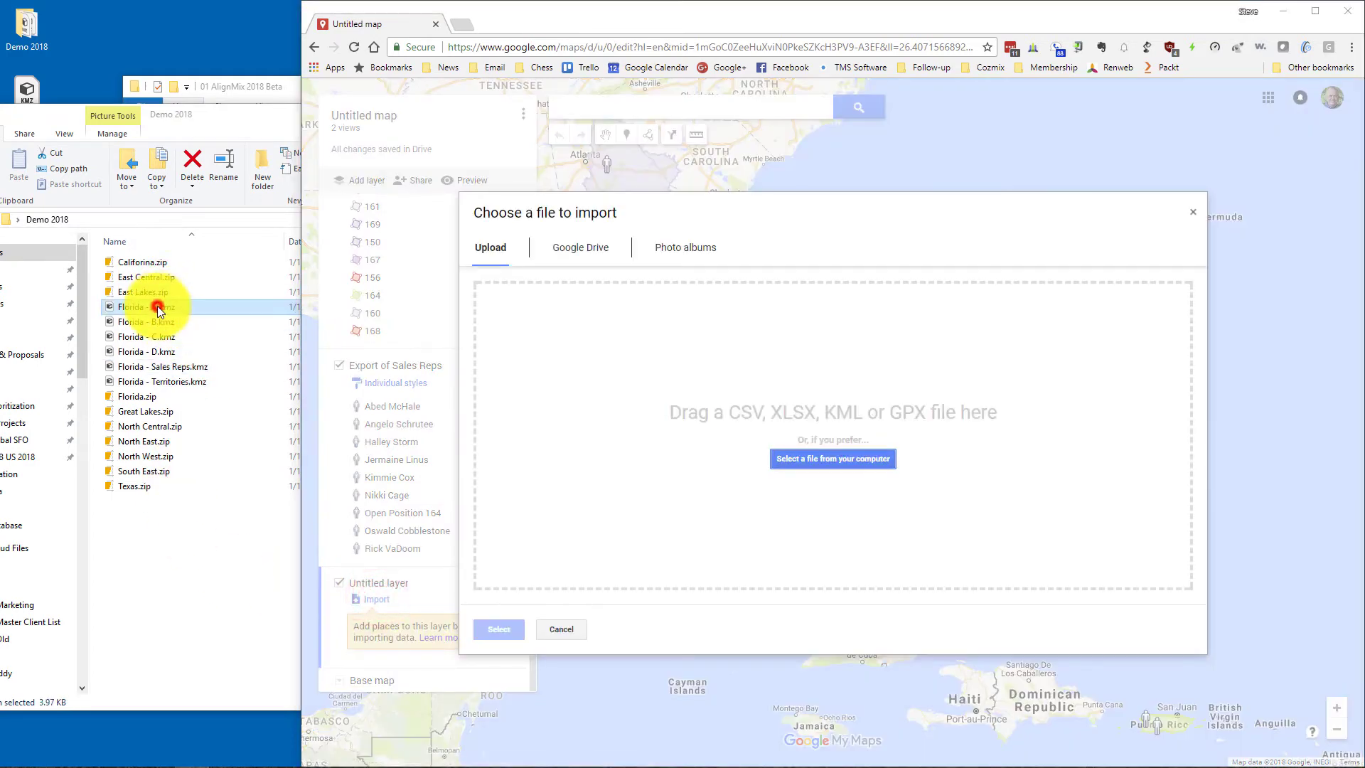
{"action": "left_click_drag", "start_coordinate": [397, 358], "coordinate": [701, 403]}
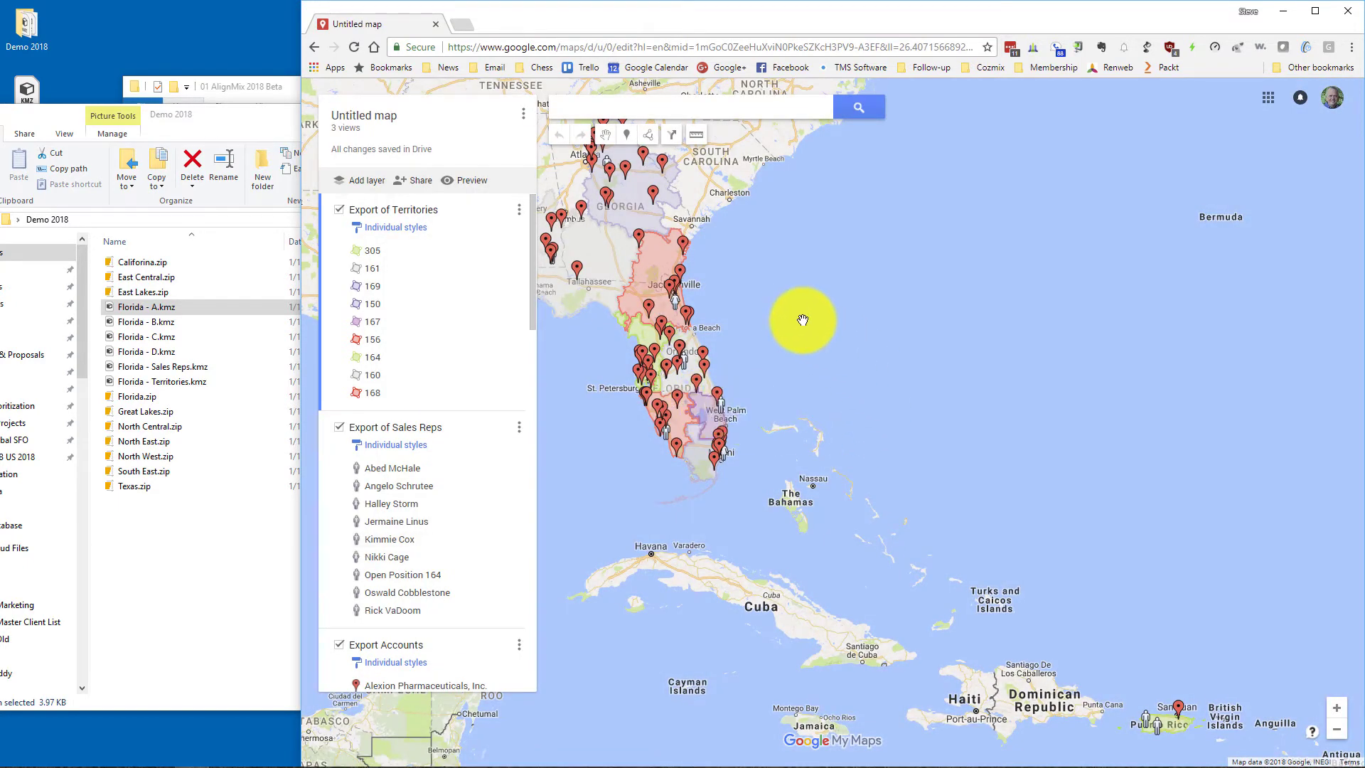
- Keep individual styles for the Export of Territories layer and set its labels to name
{"action": "left_click_drag", "start_coordinate": [786, 299], "coordinate": [944, 450]}
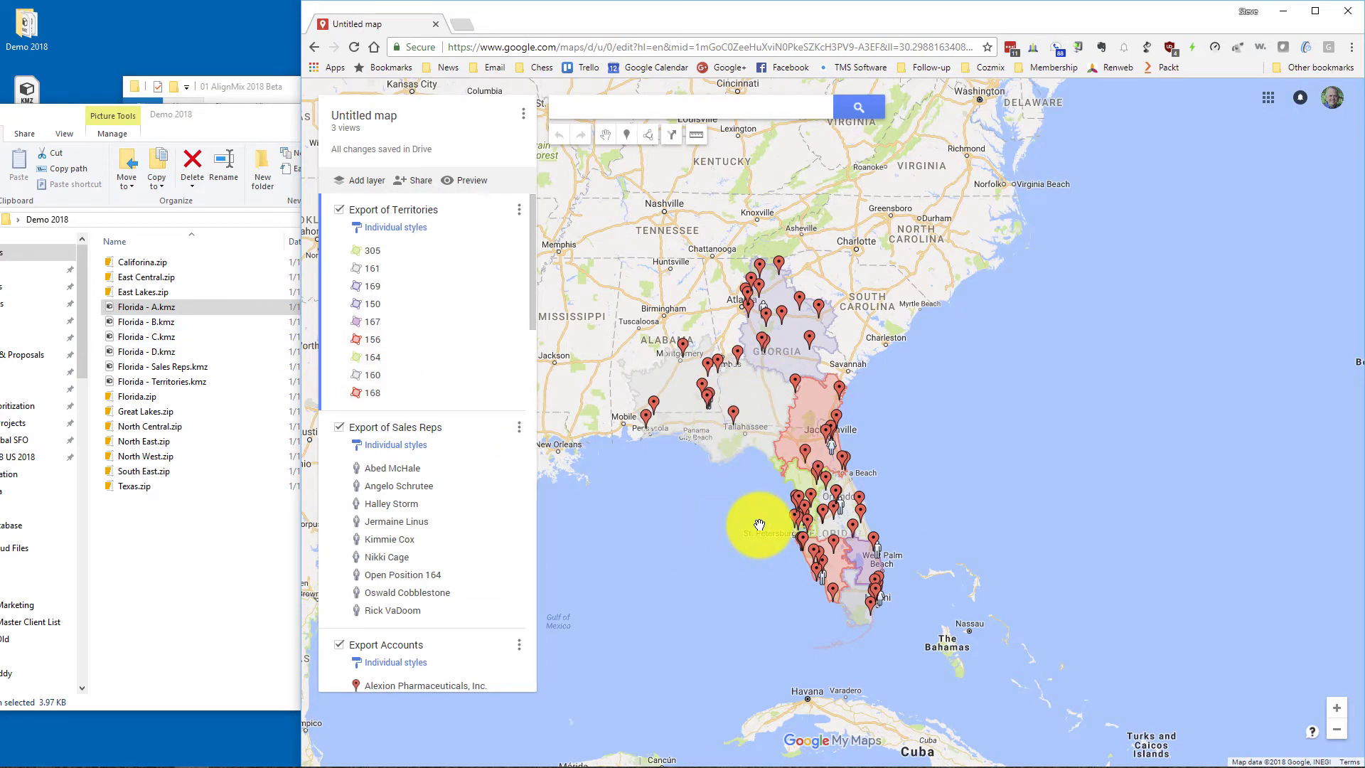
{"action": "scroll", "coordinate": [870, 579], "scroll_direction": "up", "scroll_amount": 1}
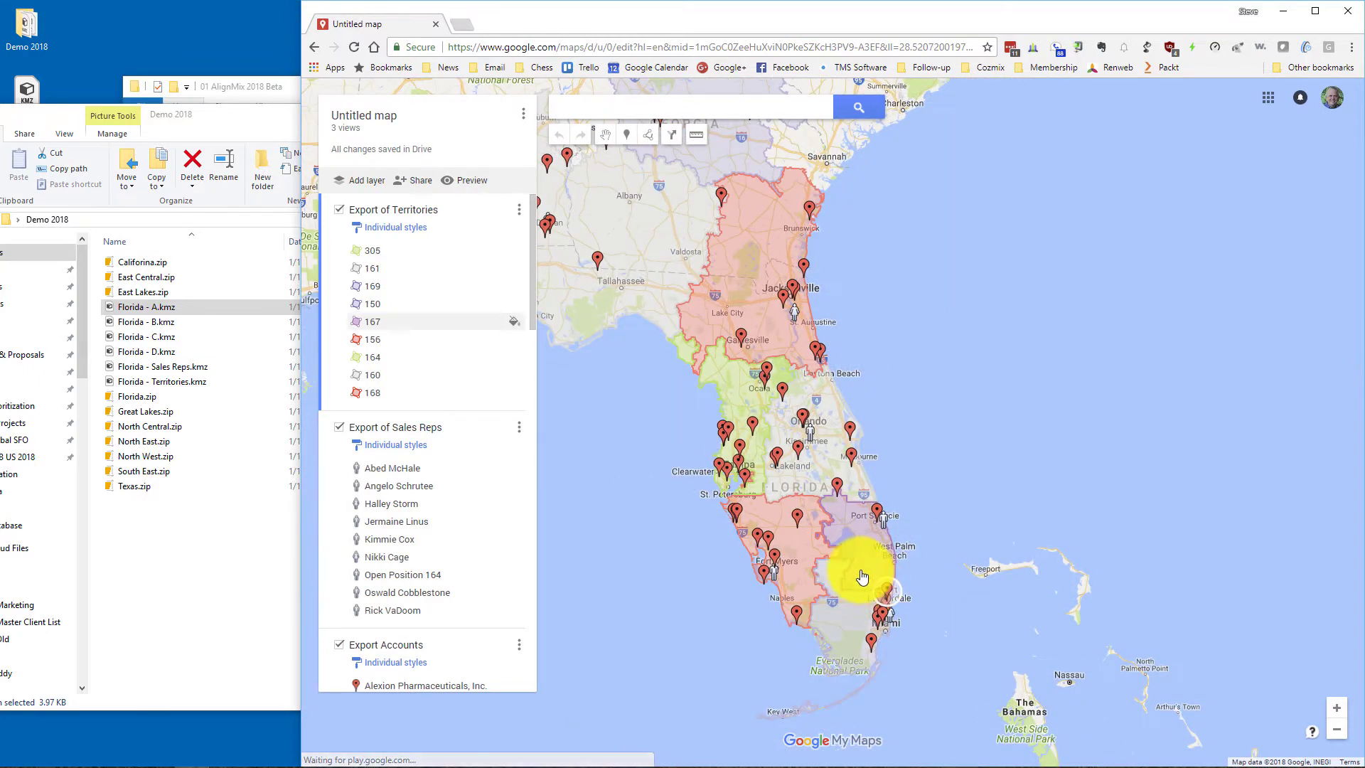
{"action": "scroll", "coordinate": [861, 577], "scroll_direction": "up", "scroll_amount": 2}
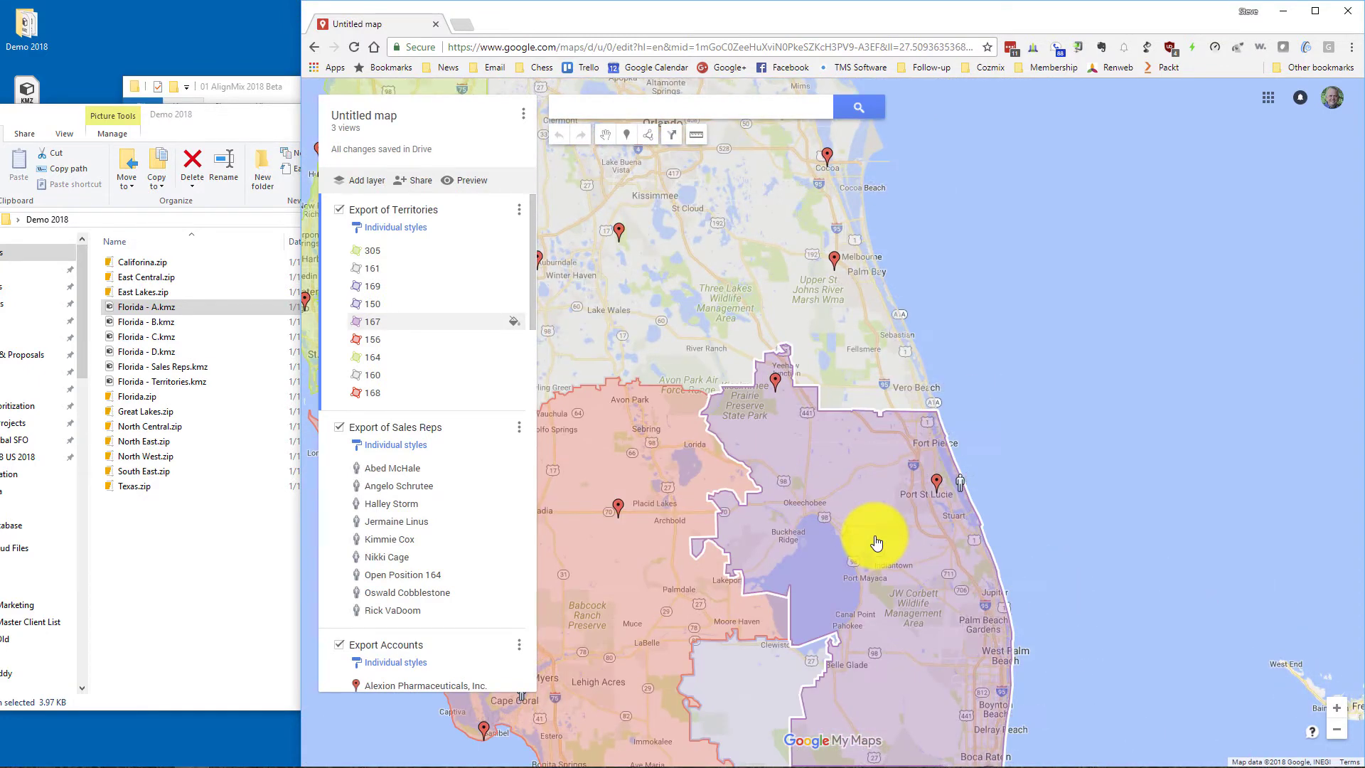
{"action": "scroll", "coordinate": [875, 543], "scroll_direction": "down", "scroll_amount": 3}
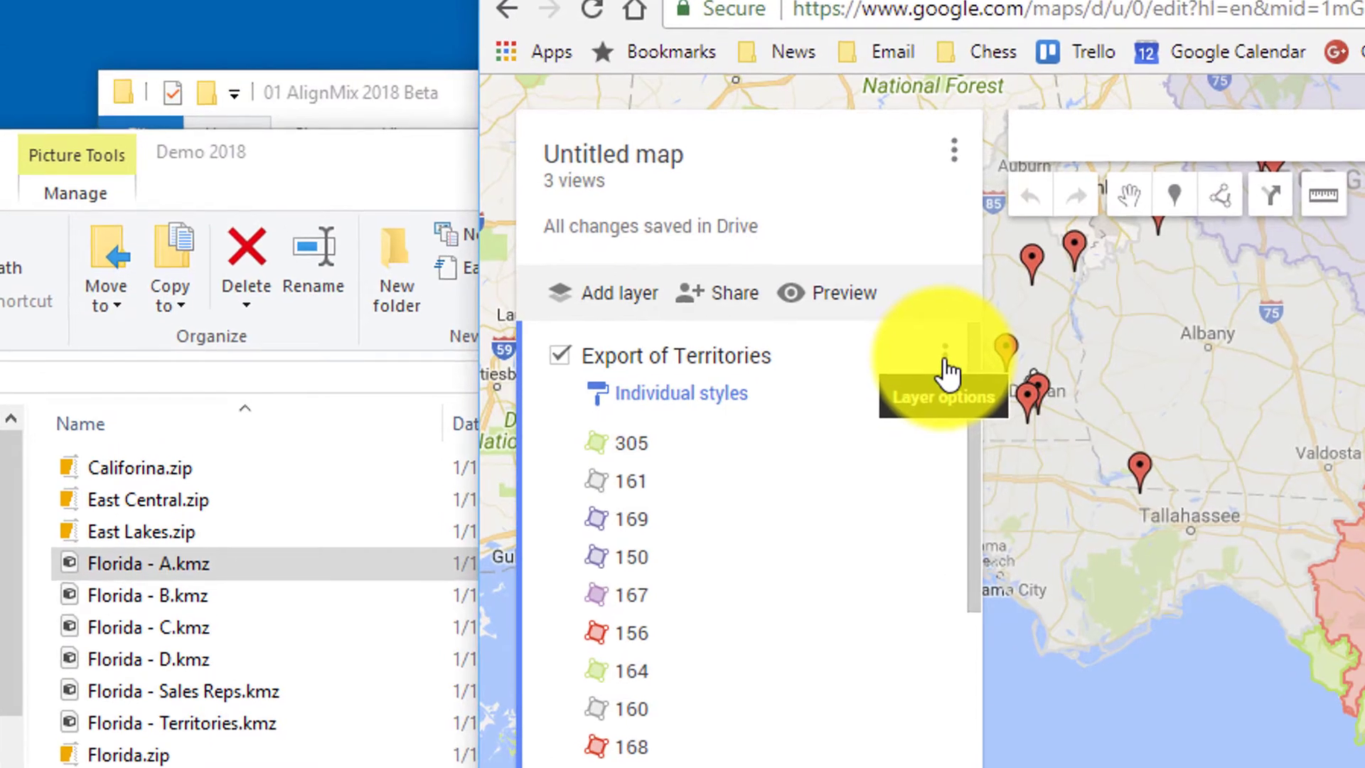
{"action": "left_click", "coordinate": [691, 405]}
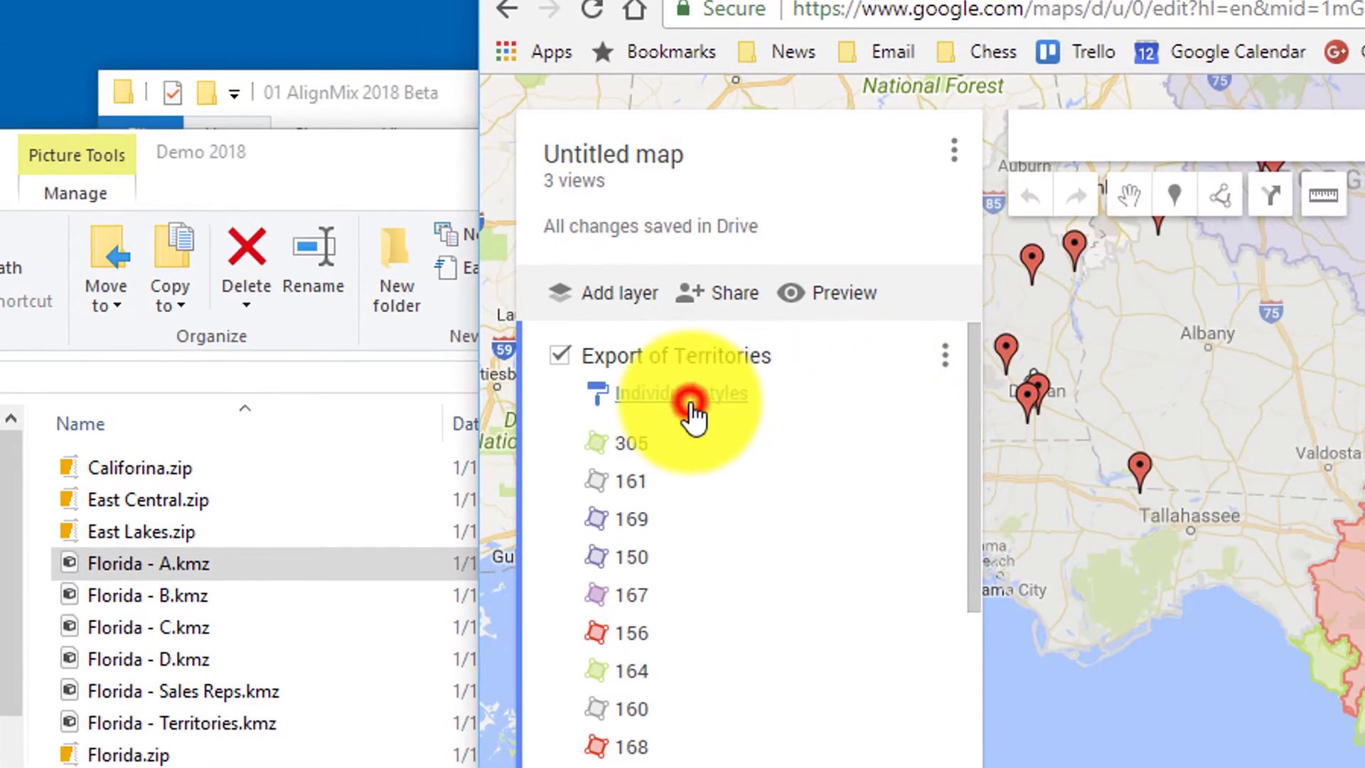
{"action": "left_click", "coordinate": [779, 411]}
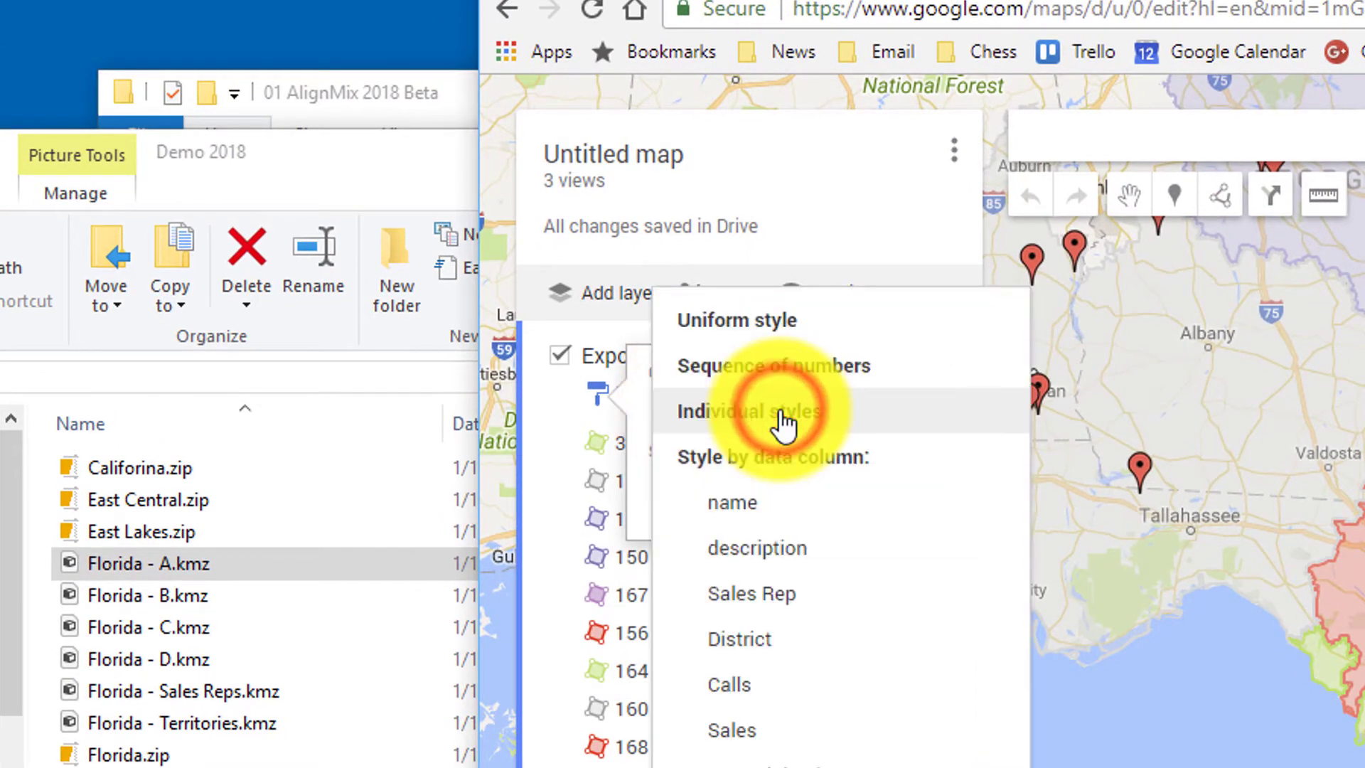
{"action": "left_click", "coordinate": [782, 418]}
{"action": "left_click", "coordinate": [781, 480]}
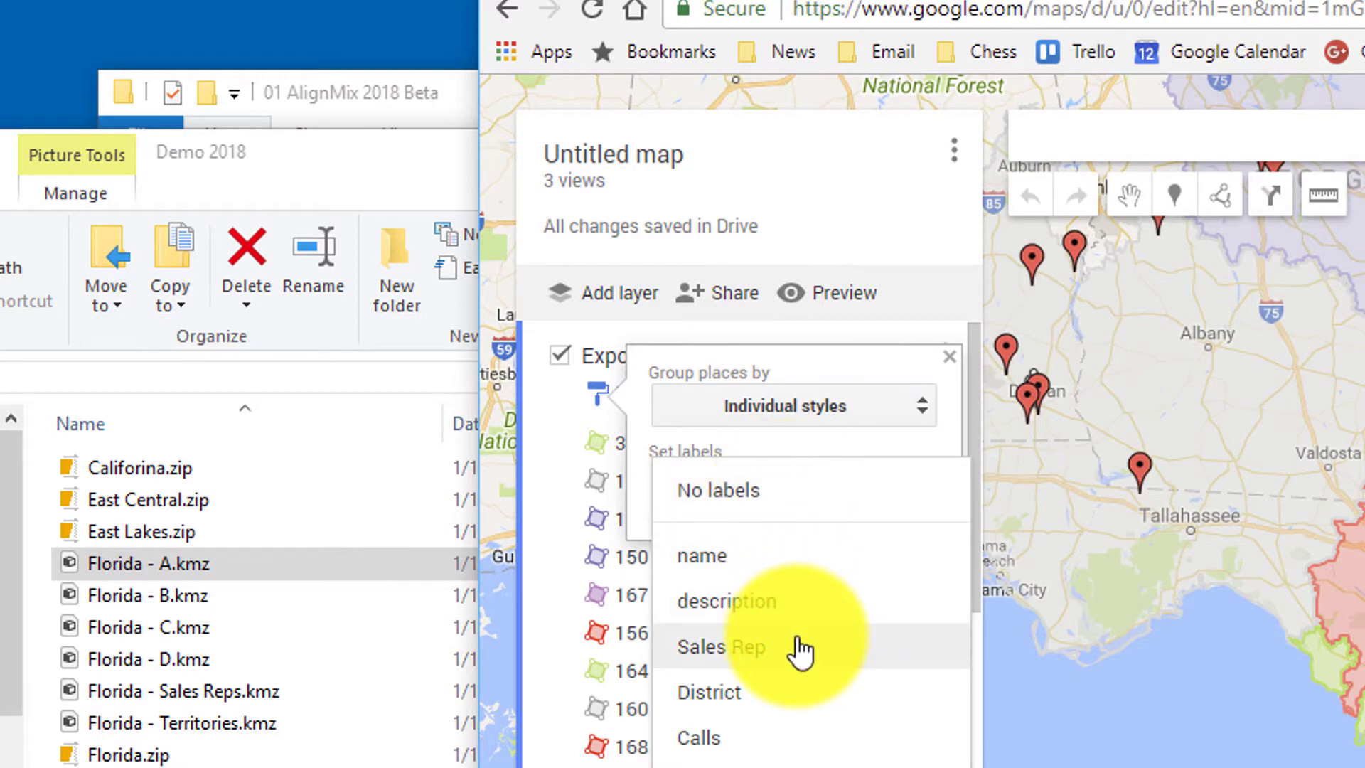
{"action": "left_click", "coordinate": [786, 567]}
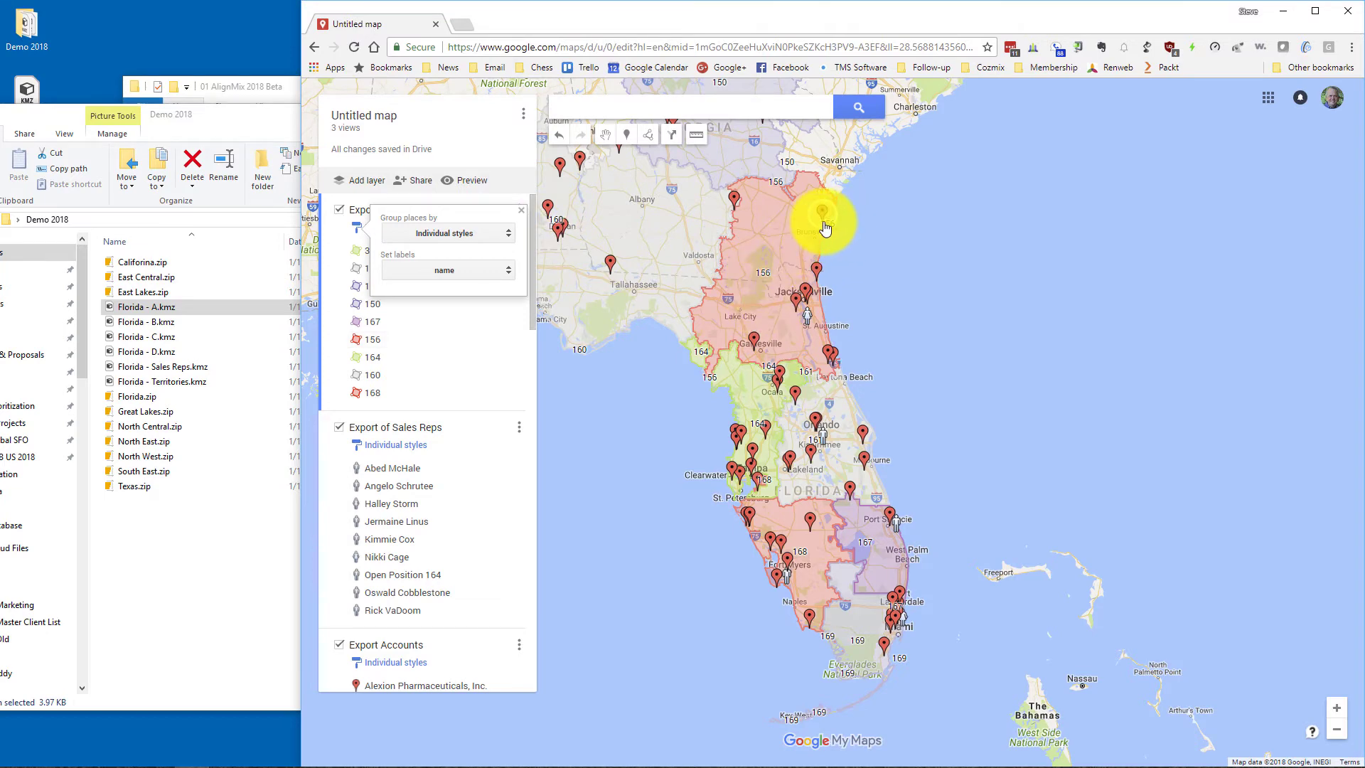
- Examine the territory labels on the map and view the details of territory 156 in northern Florida
{"action": "scroll", "coordinate": [834, 233], "scroll_direction": "up", "scroll_amount": 6}
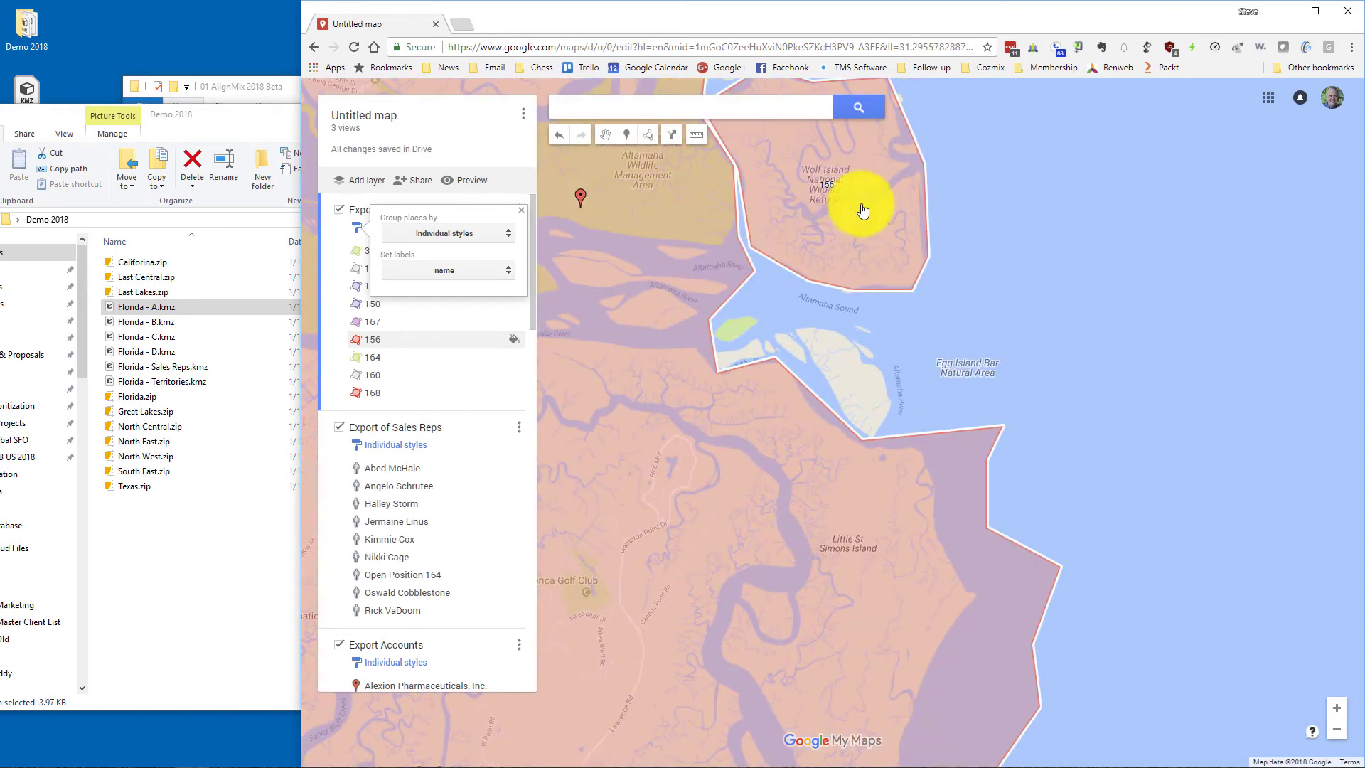
{"action": "scroll", "coordinate": [850, 226], "scroll_direction": "down", "scroll_amount": 5}
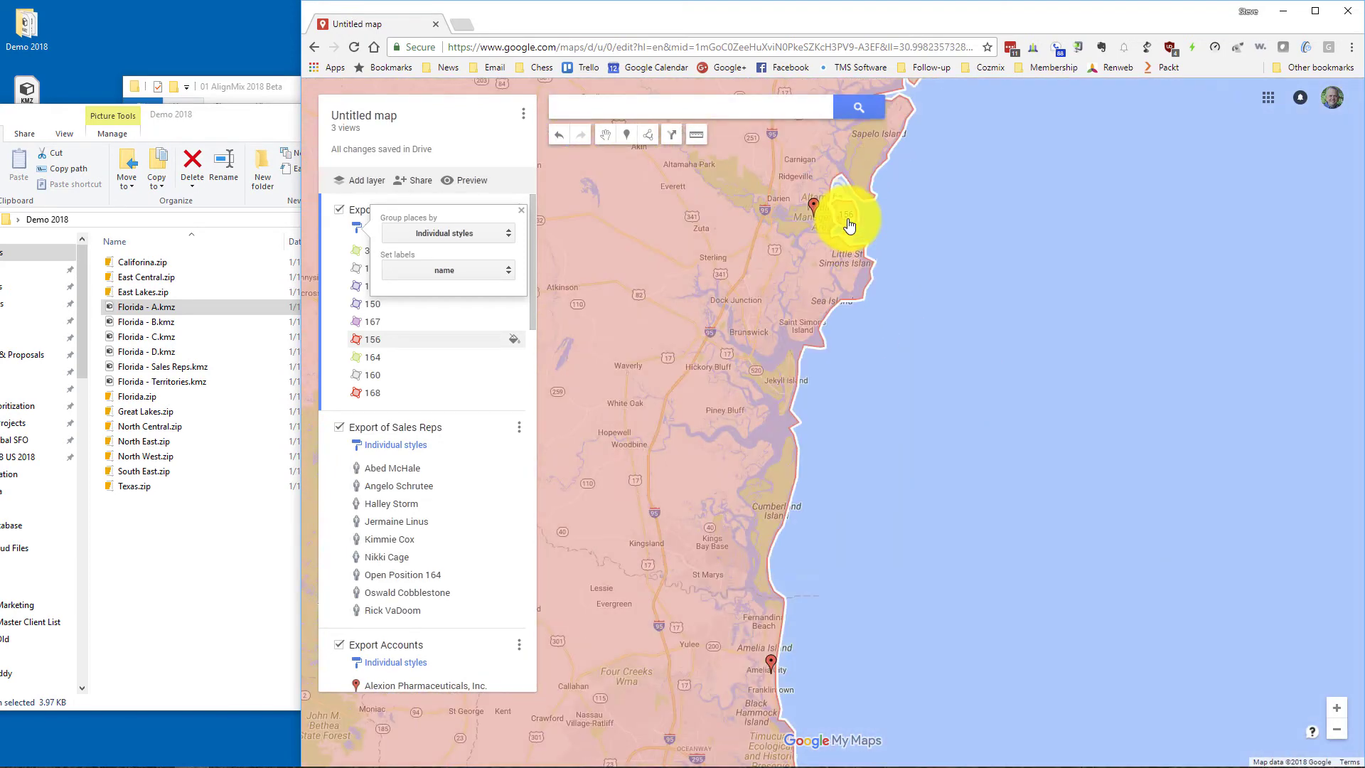
{"action": "scroll", "coordinate": [963, 296], "scroll_direction": "down", "scroll_amount": 4}
{"action": "scroll", "coordinate": [963, 304], "scroll_direction": "up", "scroll_amount": 3}
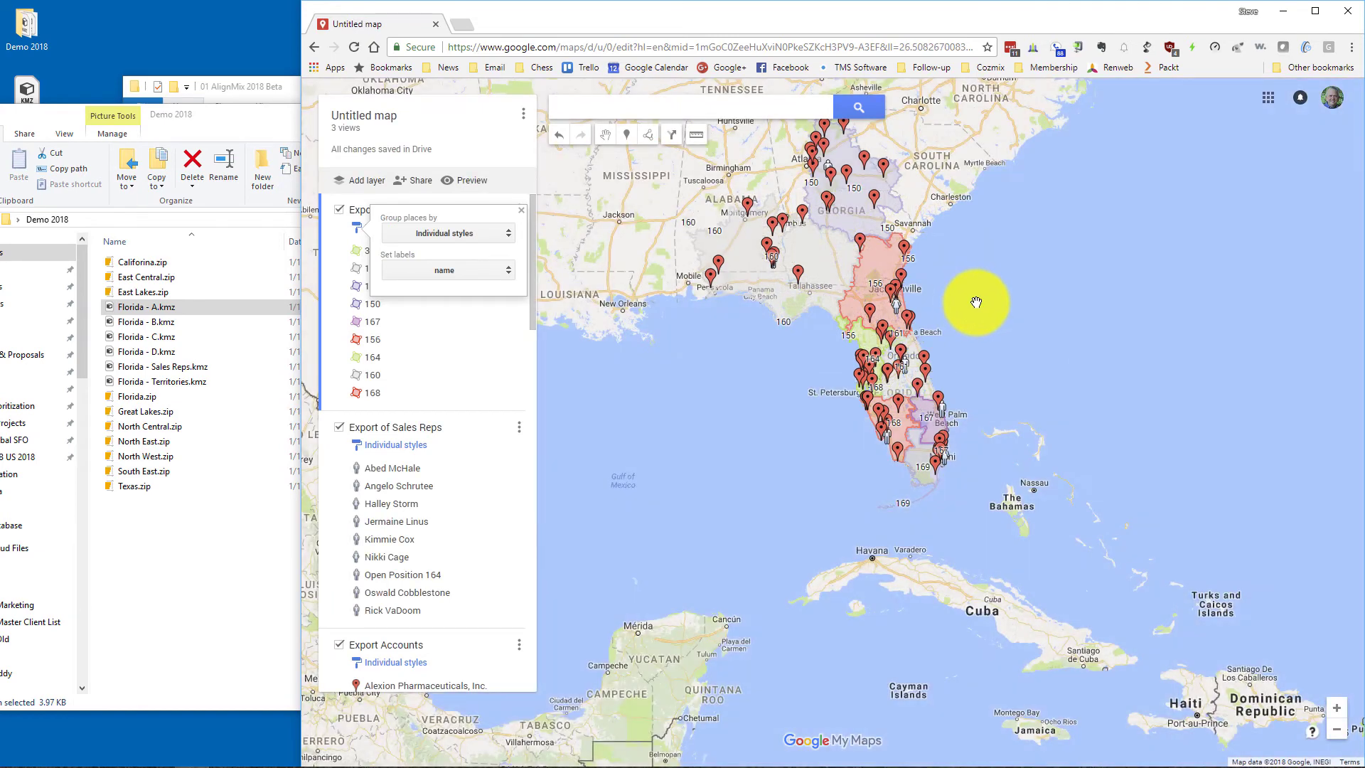
{"action": "left_click", "coordinate": [785, 278]}
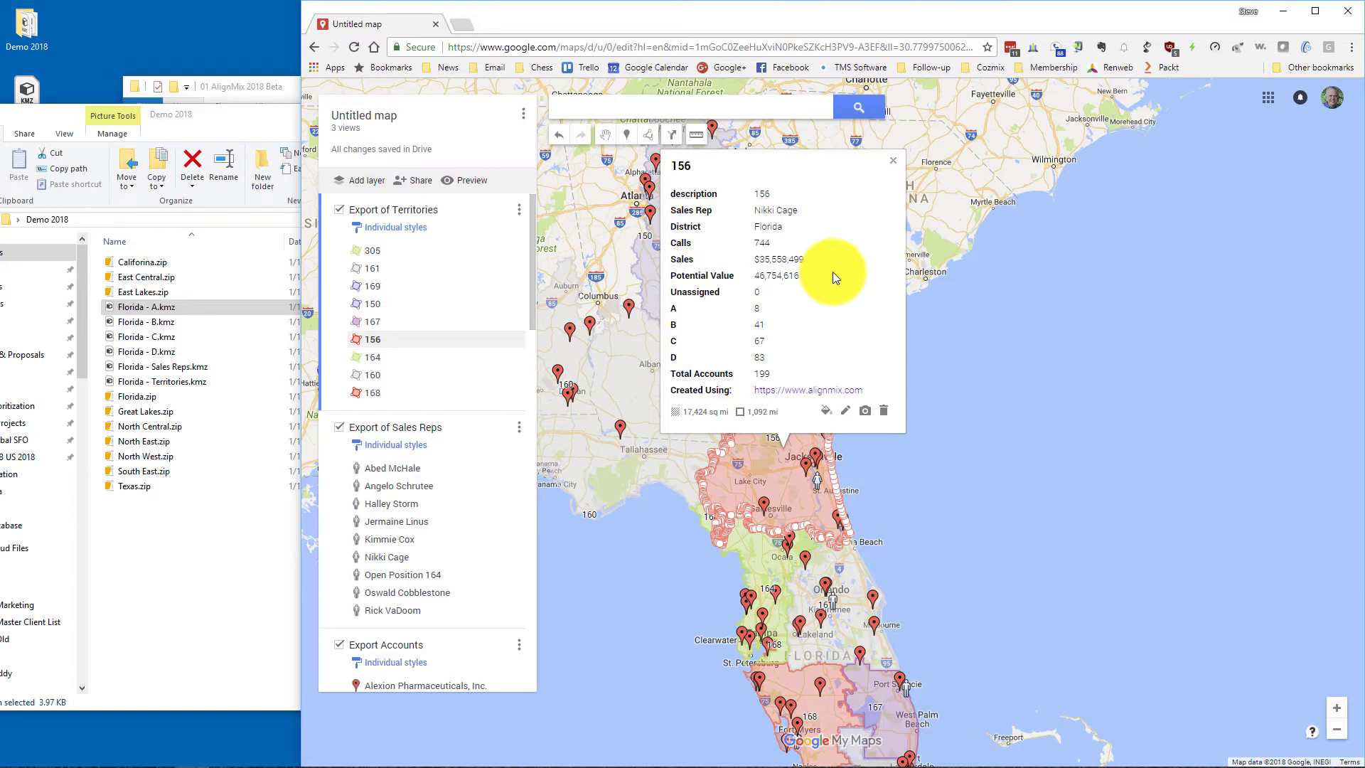
{"action": "left_click", "coordinate": [892, 162]}
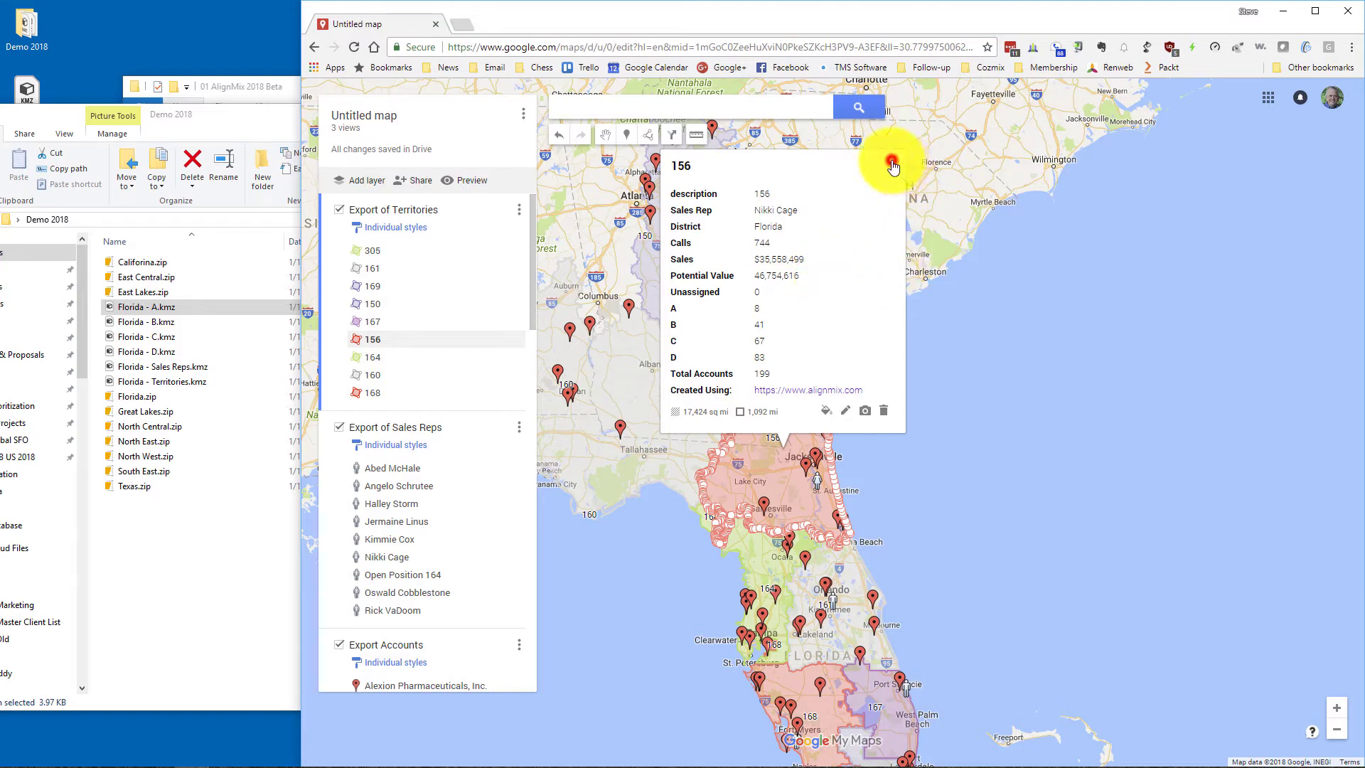
- Start sharing the map and give it a title to reach its sharing settings
{"action": "left_click", "coordinate": [421, 184]}
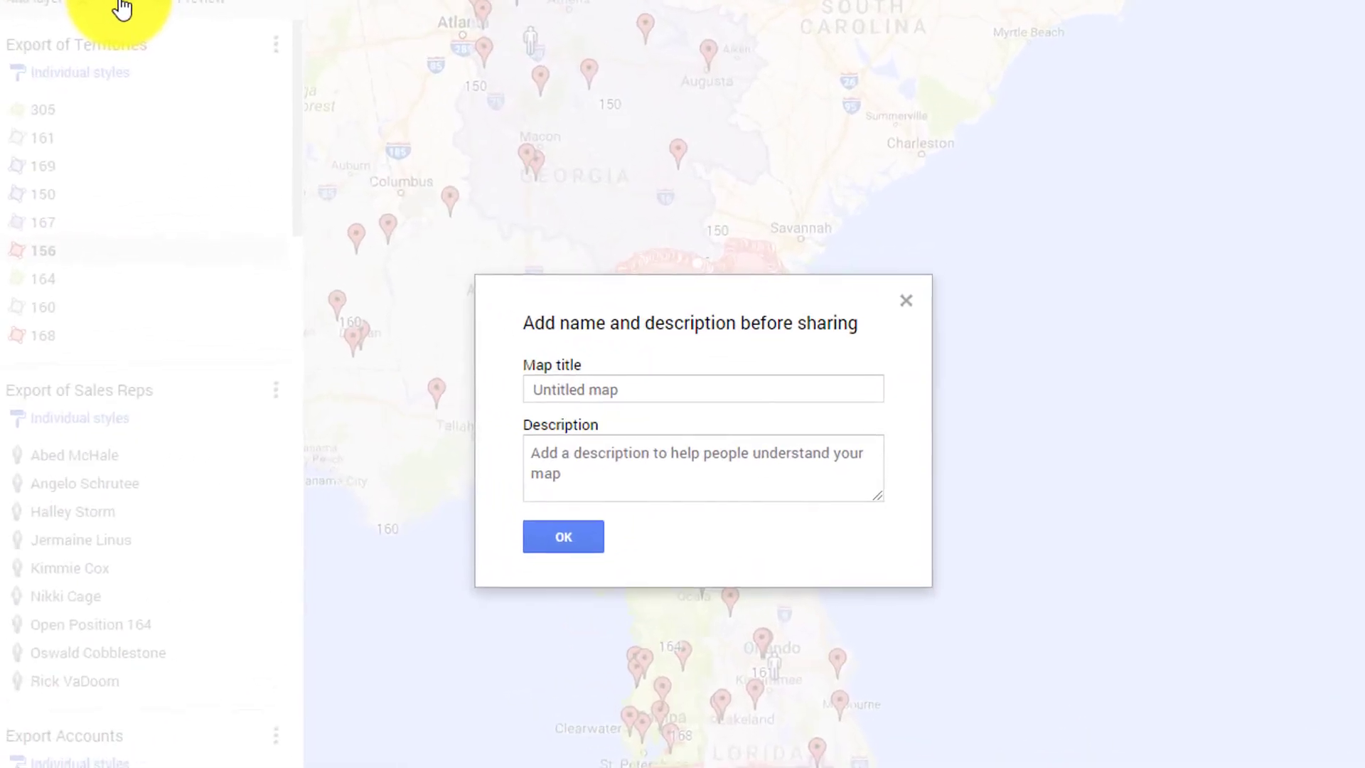
{"action": "left_click", "coordinate": [652, 388]}
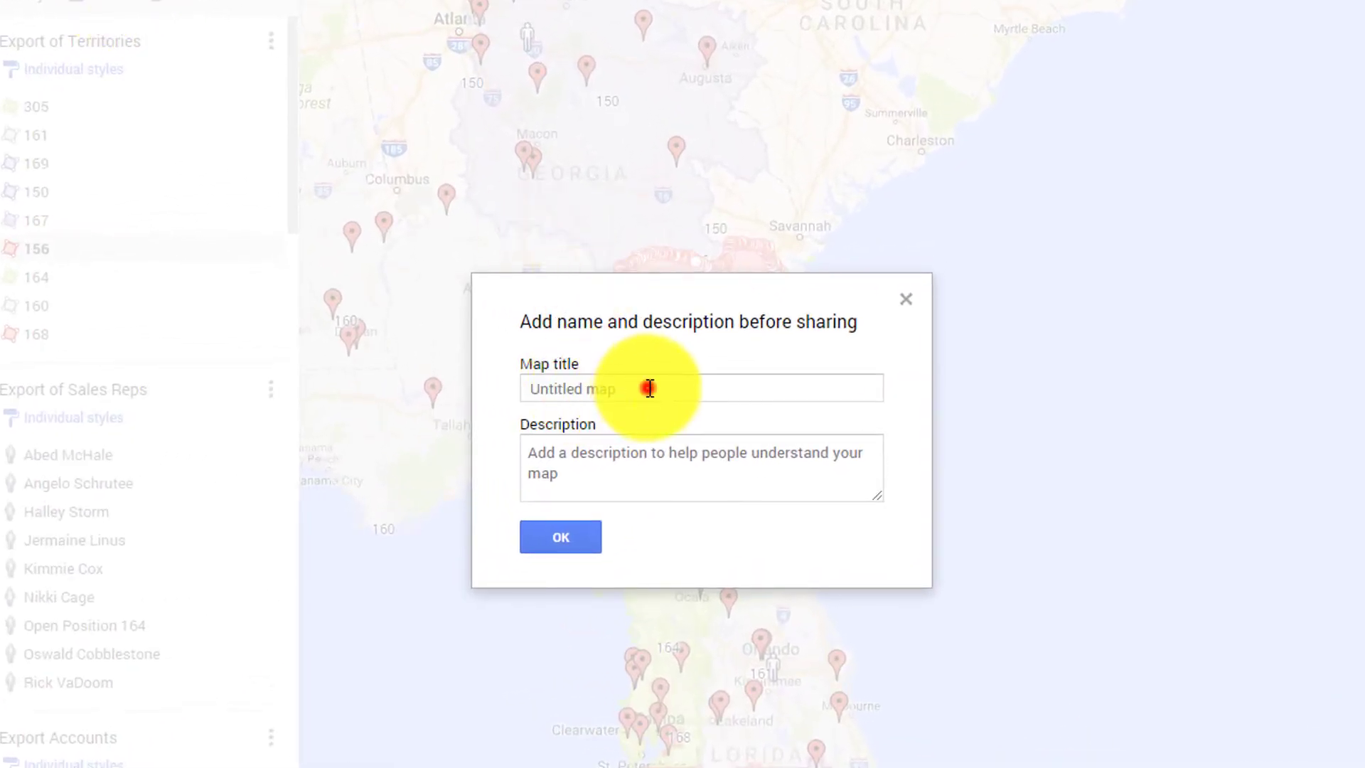
{"action": "key", "text": "ctrl+a"}
{"action": "type", "text": "F"}
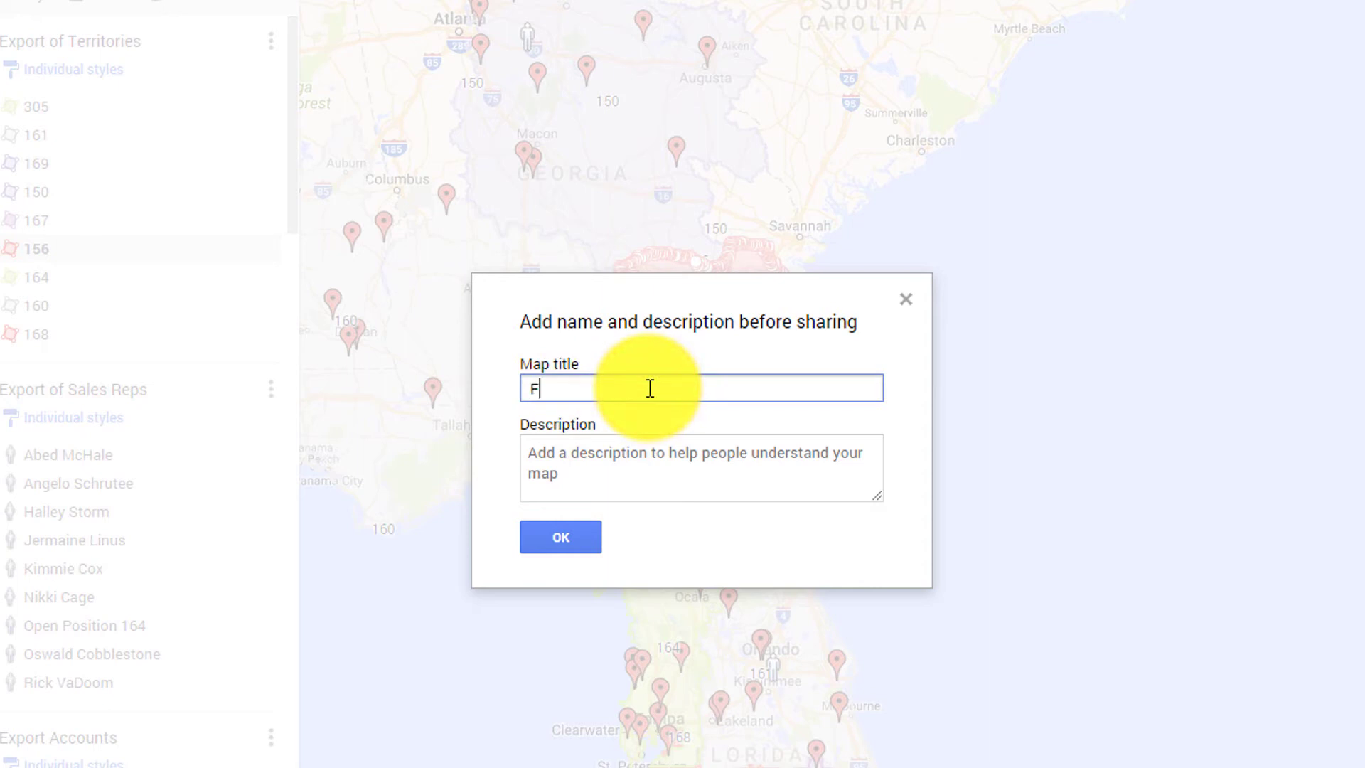
{"action": "type", "text": "lrod"}
{"action": "key", "text": "BackSpace"}
{"action": "key", "text": "BackSpace"}
{"action": "key", "text": "BackSpace"}
{"action": "type", "text": "id"}
{"action": "left_click", "coordinate": [564, 544]}
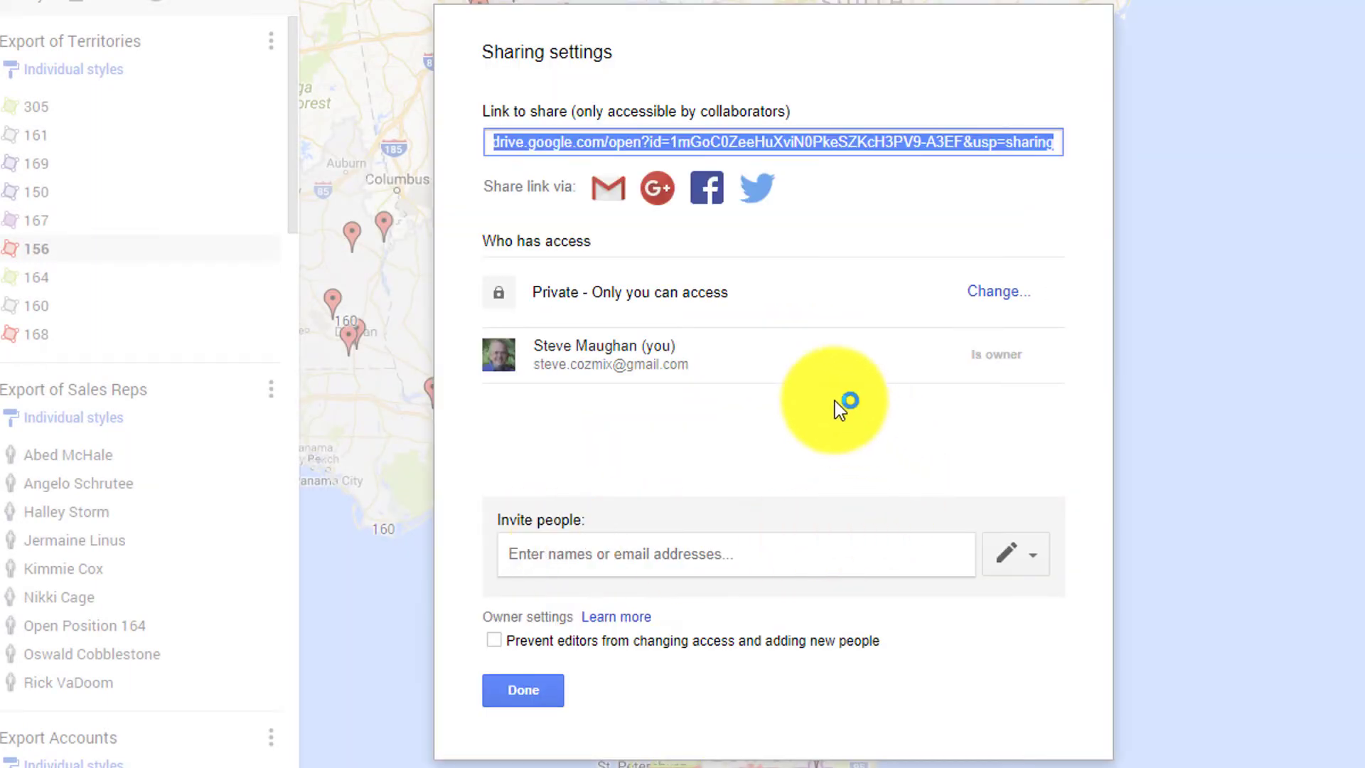
- Change the map's link sharing to On - Anyone with the link with Can view access, save it and copy the link
{"action": "left_click", "coordinate": [995, 292]}
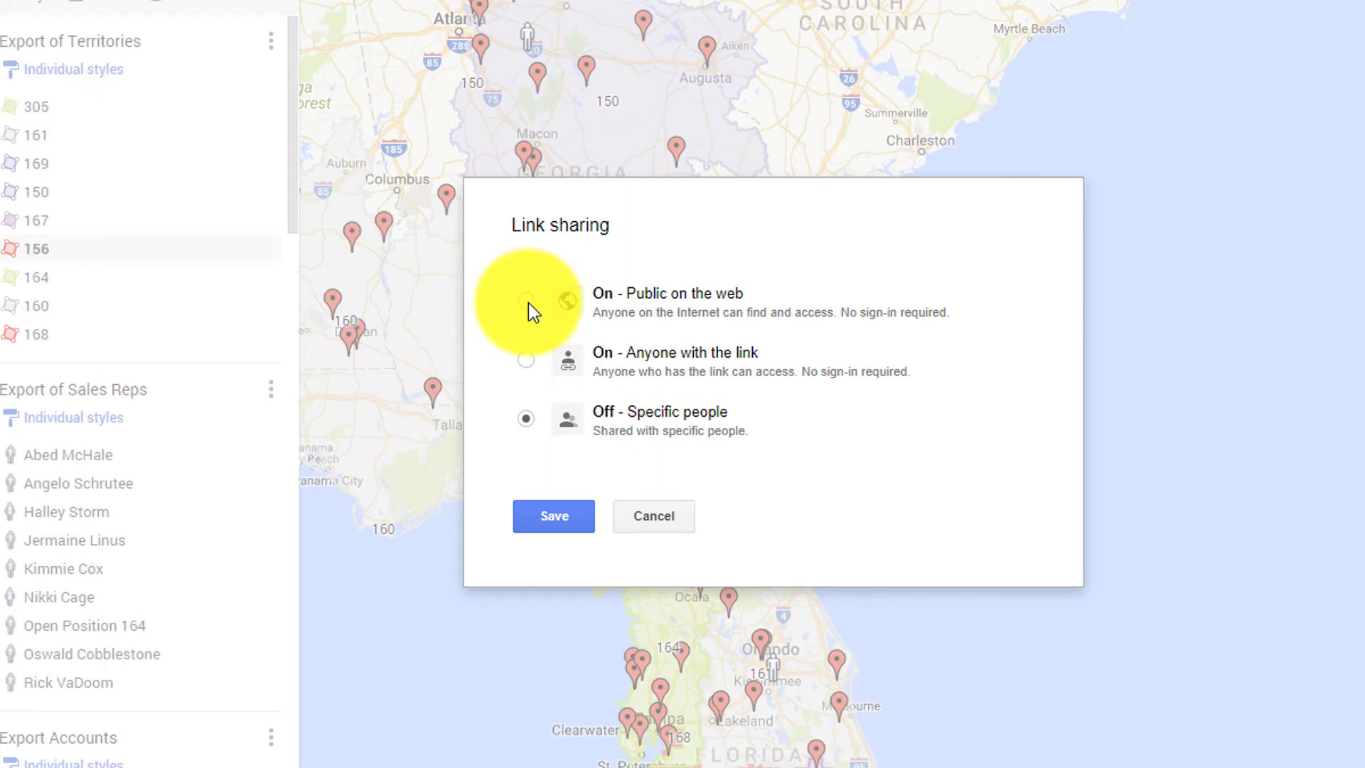
{"action": "left_click", "coordinate": [526, 359]}
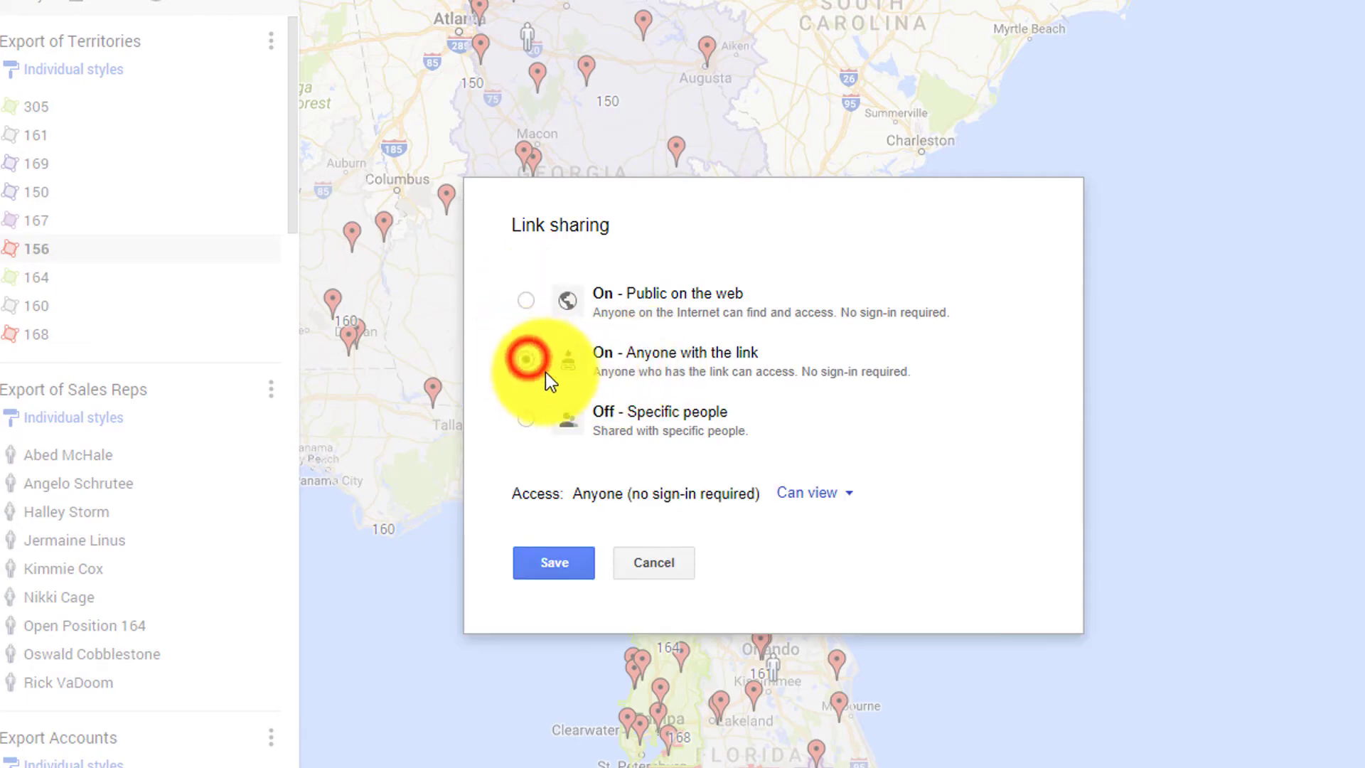
{"action": "left_click", "coordinate": [553, 562]}
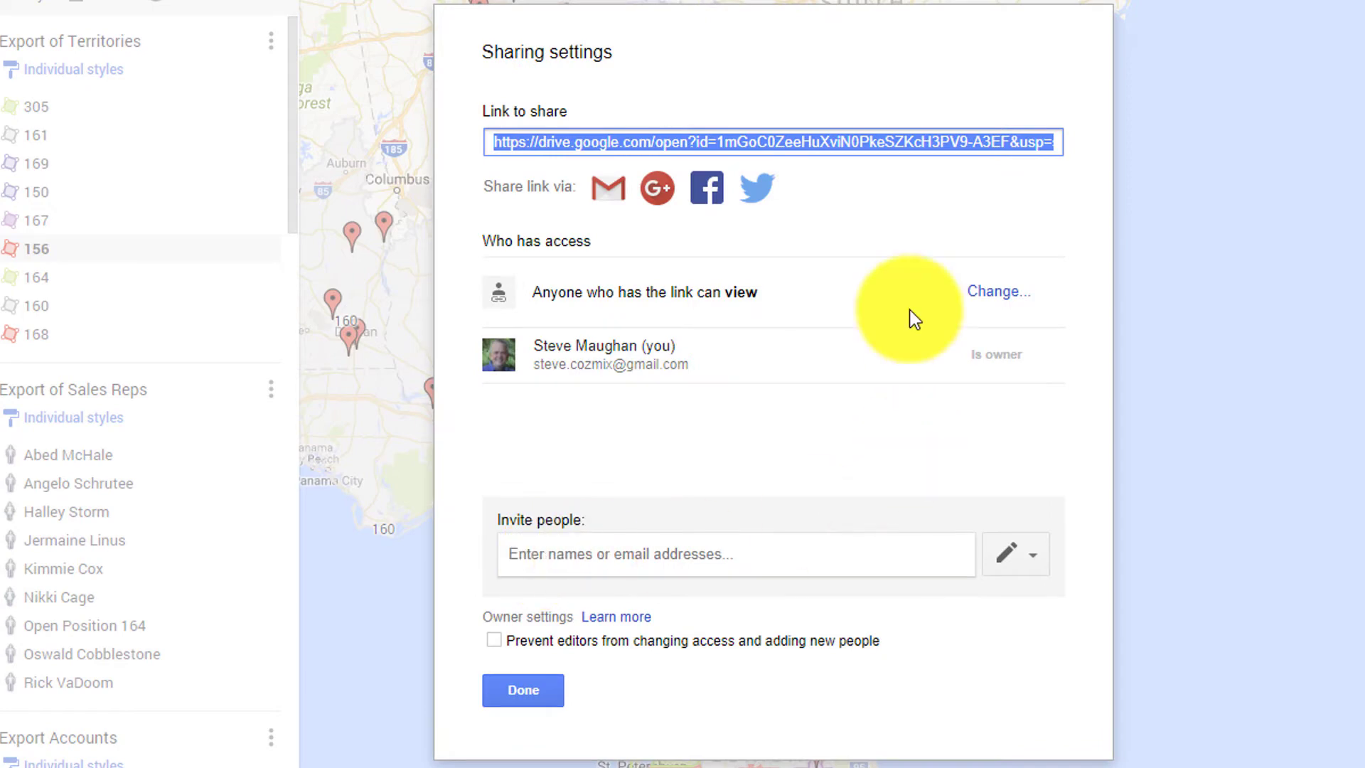
{"action": "right_click", "coordinate": [822, 141]}
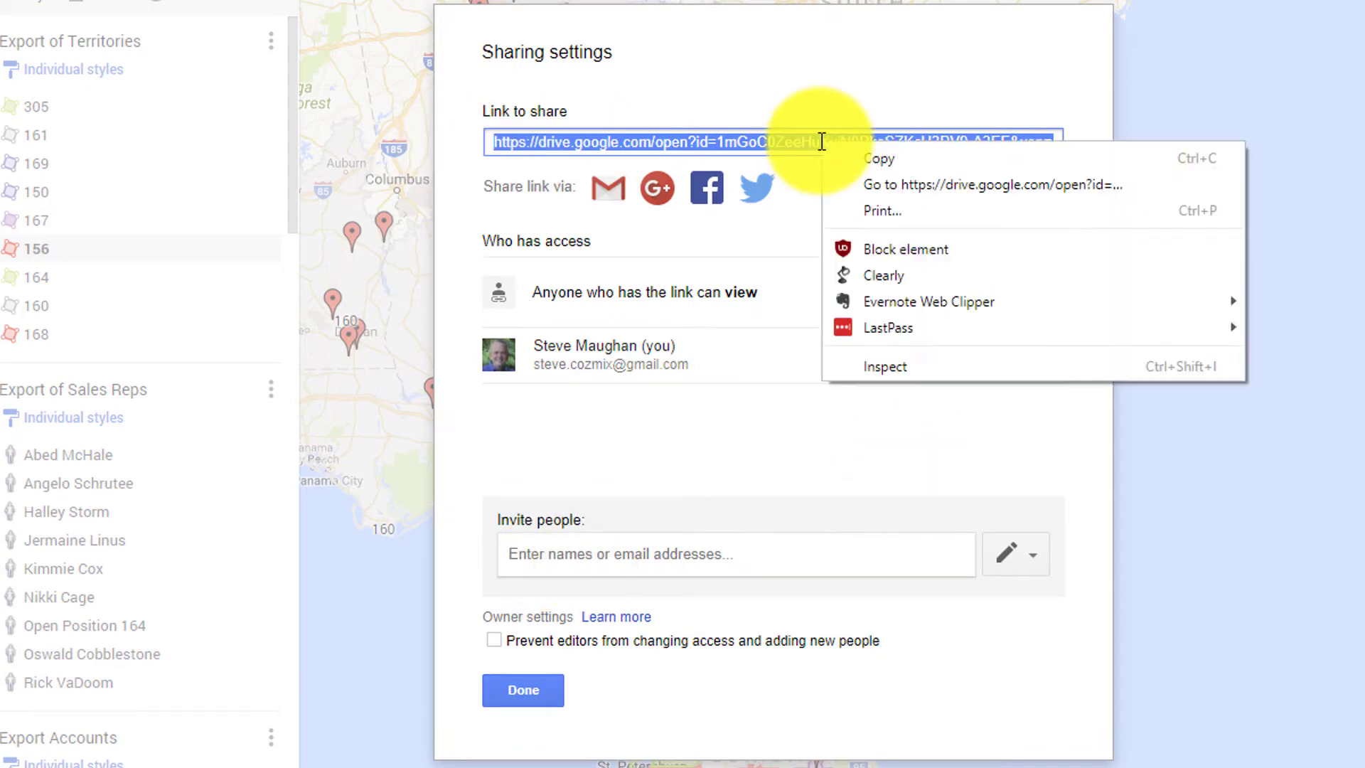
{"action": "left_click", "coordinate": [867, 164]}
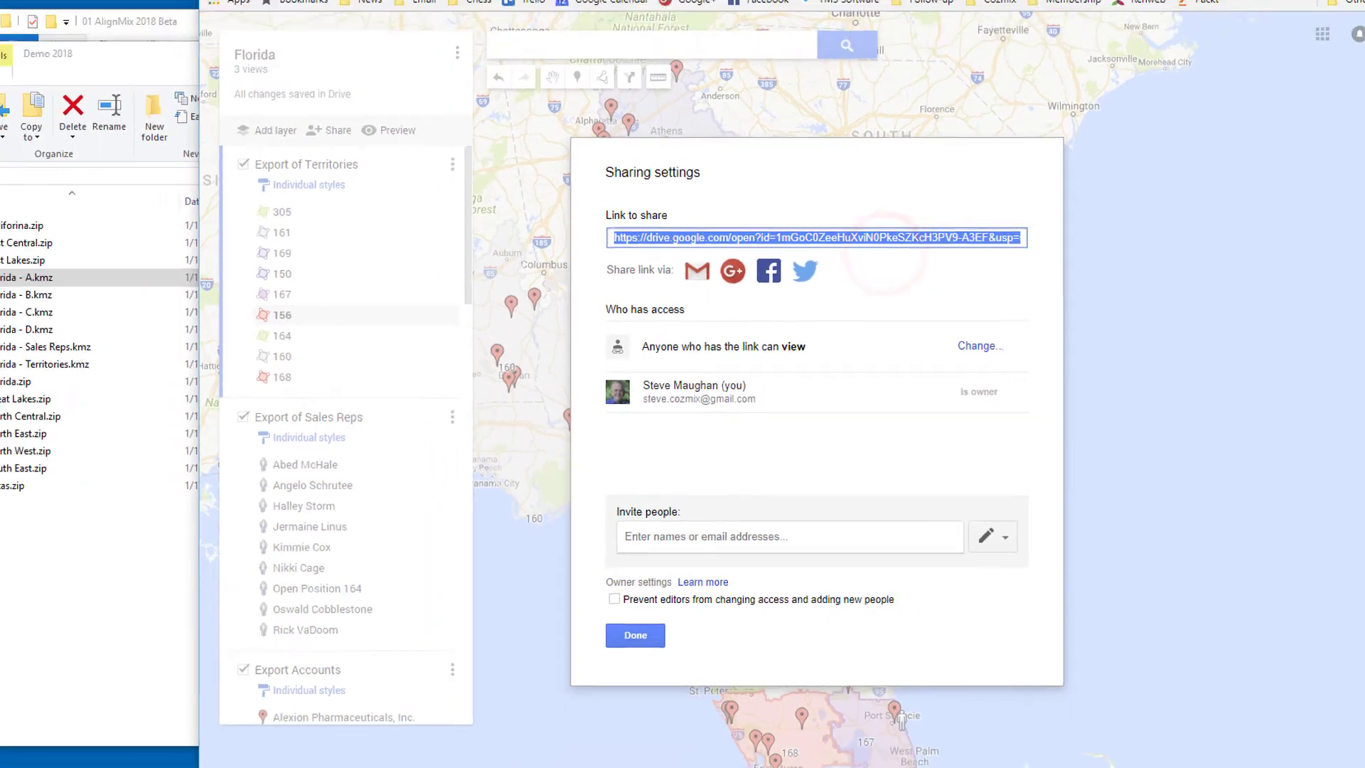
- Open the copied link in a new incognito window, check the shared Florida map over its whole area and close that window
{"action": "left_click", "coordinate": [1351, 46]}
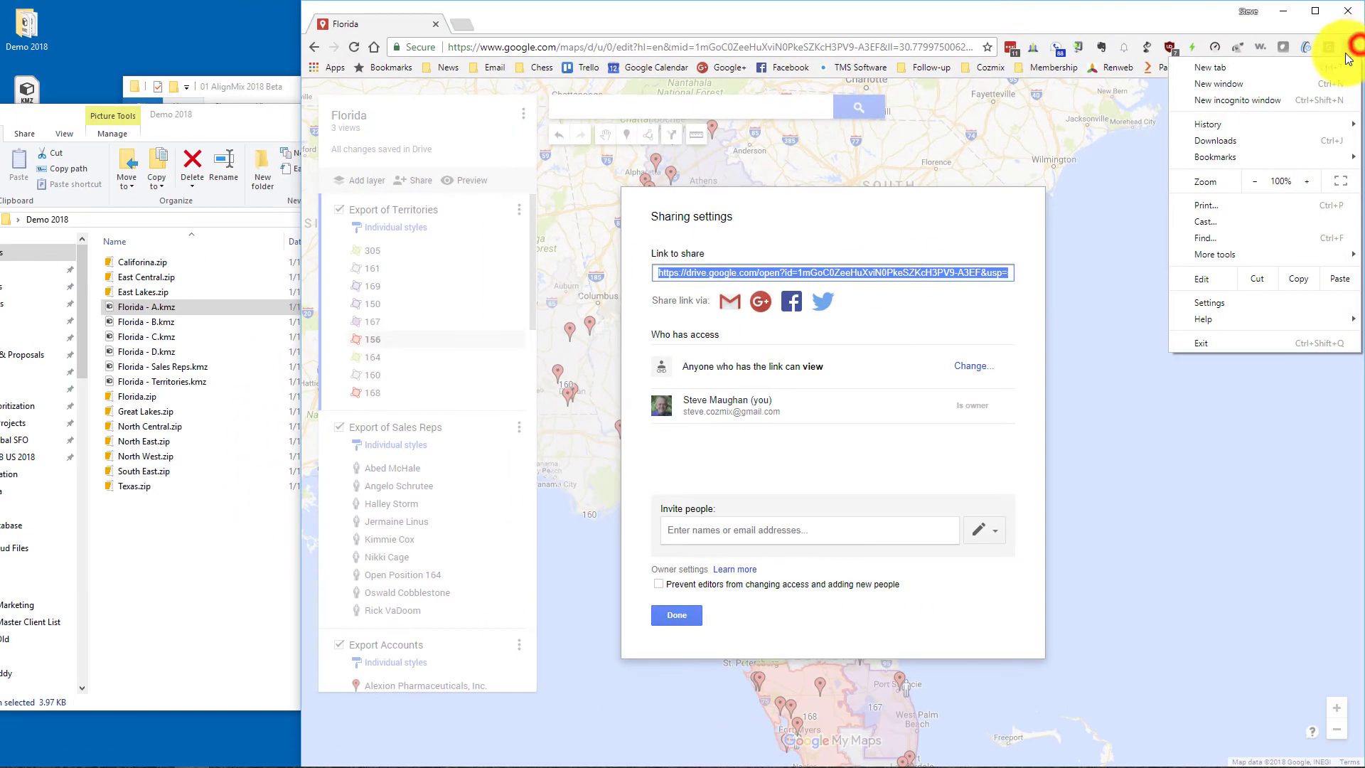
{"action": "left_click", "coordinate": [1269, 101]}
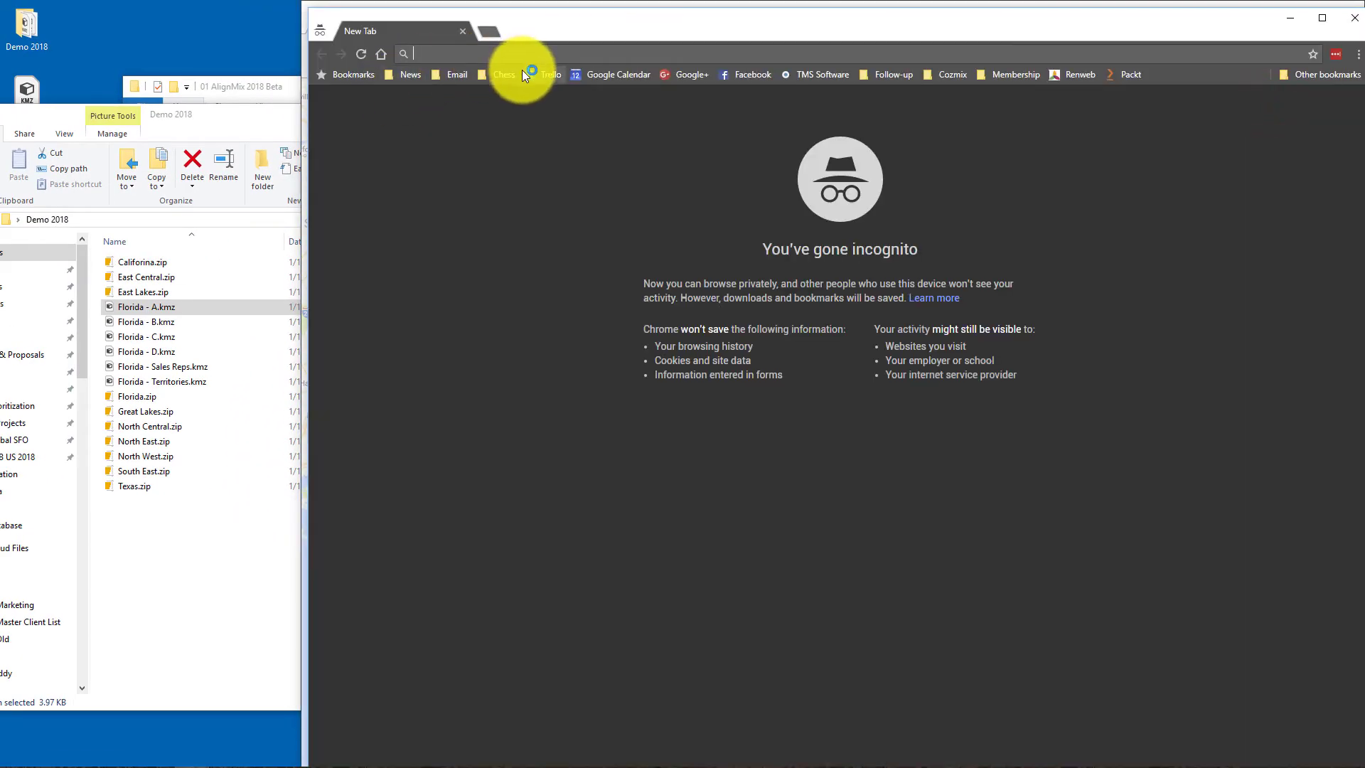
{"action": "key", "text": "ctrl+v"}
{"action": "key", "text": "Return"}
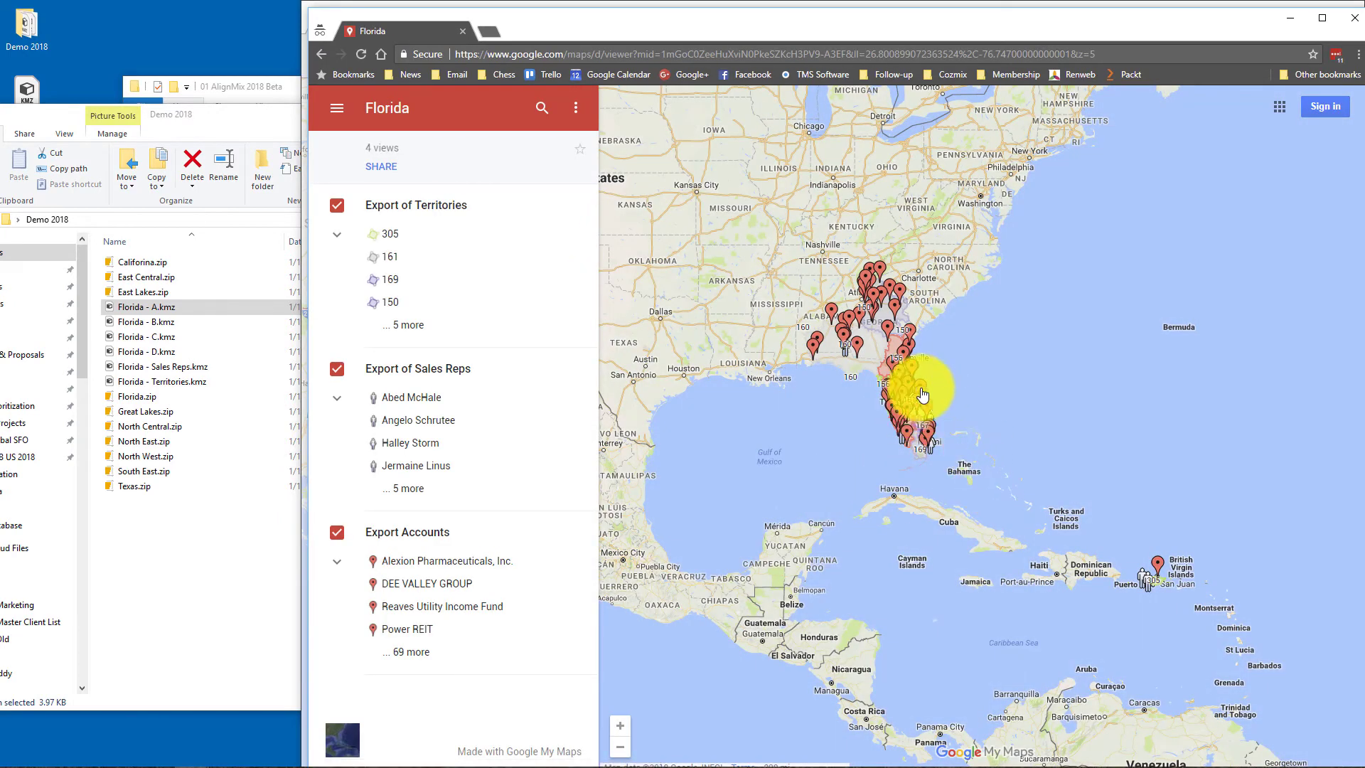
{"action": "scroll", "coordinate": [906, 387], "scroll_direction": "up", "scroll_amount": 1}
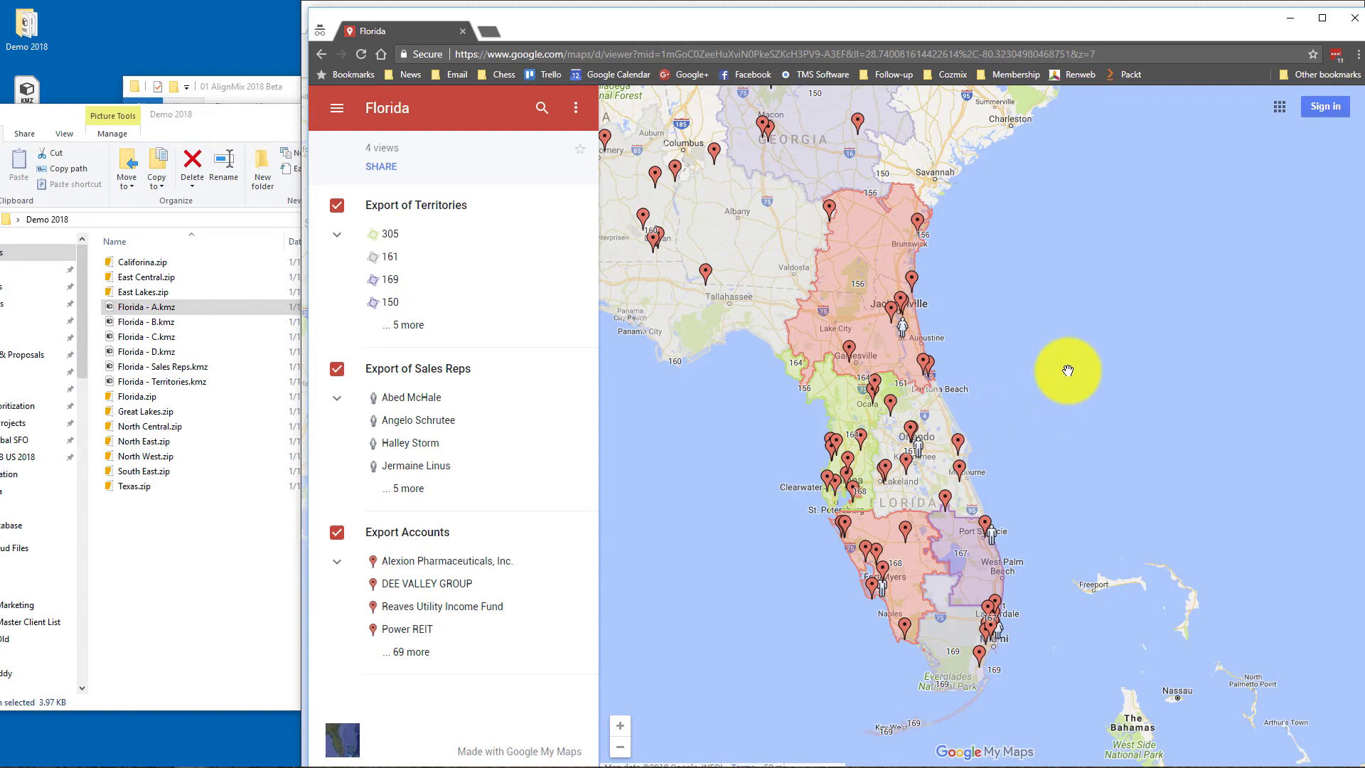
{"action": "scroll", "coordinate": [1067, 371], "scroll_direction": "down", "scroll_amount": 2}
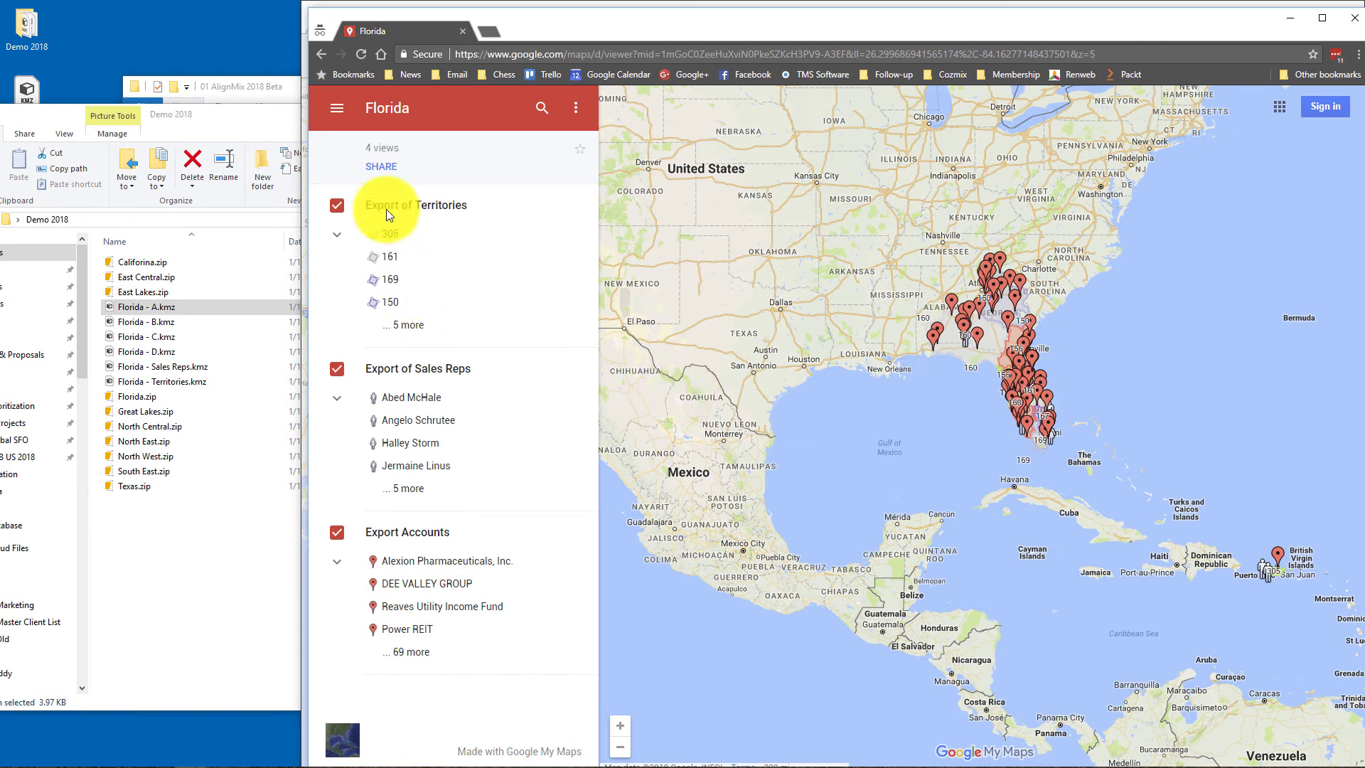
{"action": "left_click", "coordinate": [1350, 23]}
- Finish the sharing settings, add a fourth layer to the map and import the KMZ file from the desktop into it
{"action": "left_click", "coordinate": [1133, 561]}
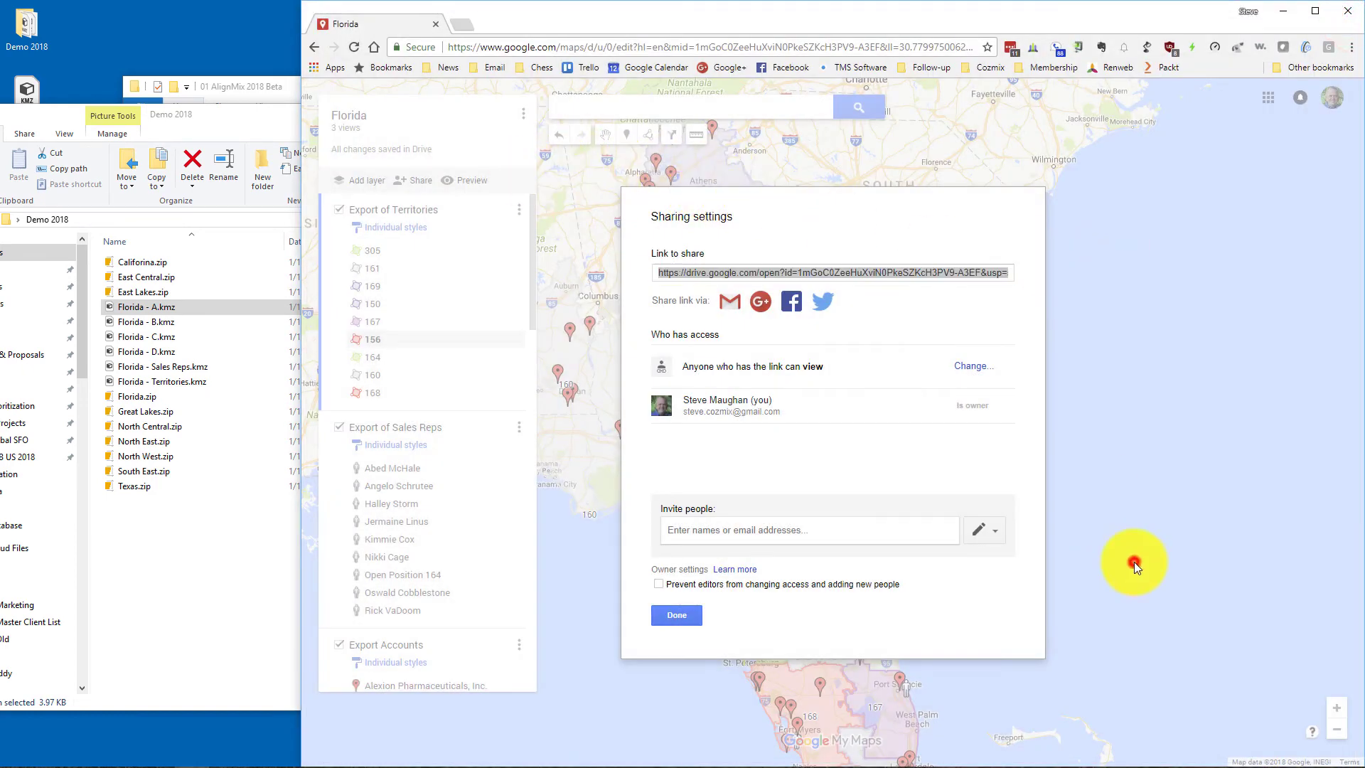
{"action": "left_click", "coordinate": [676, 616]}
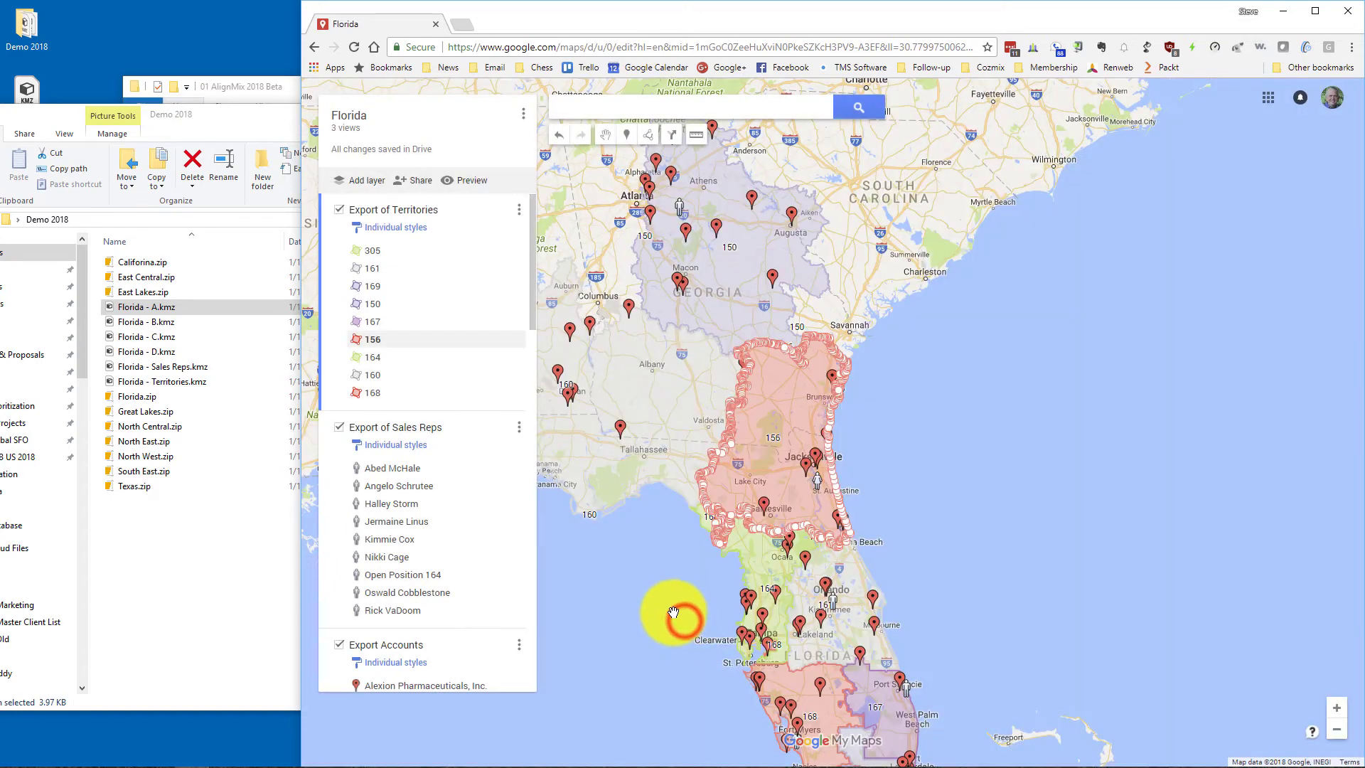
{"action": "left_click", "coordinate": [351, 181]}
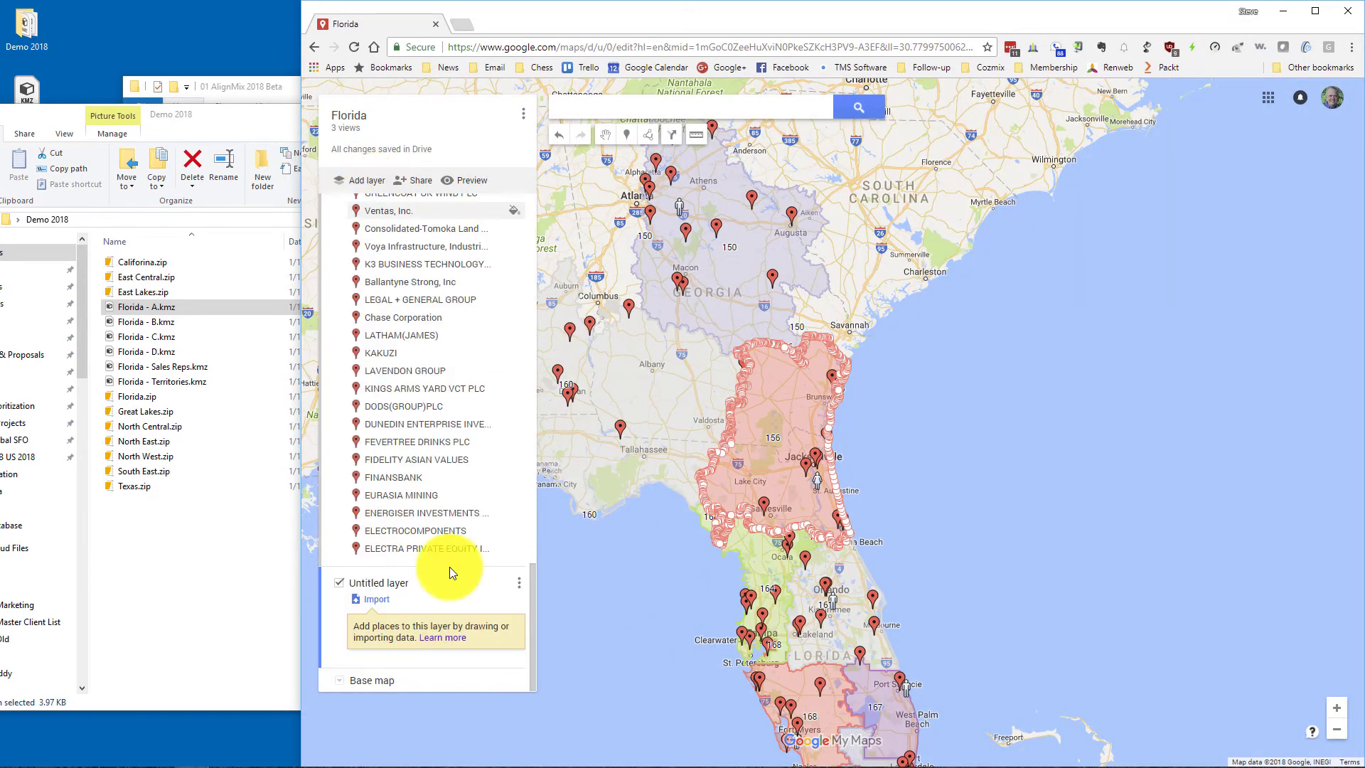
{"action": "left_click", "coordinate": [372, 599]}
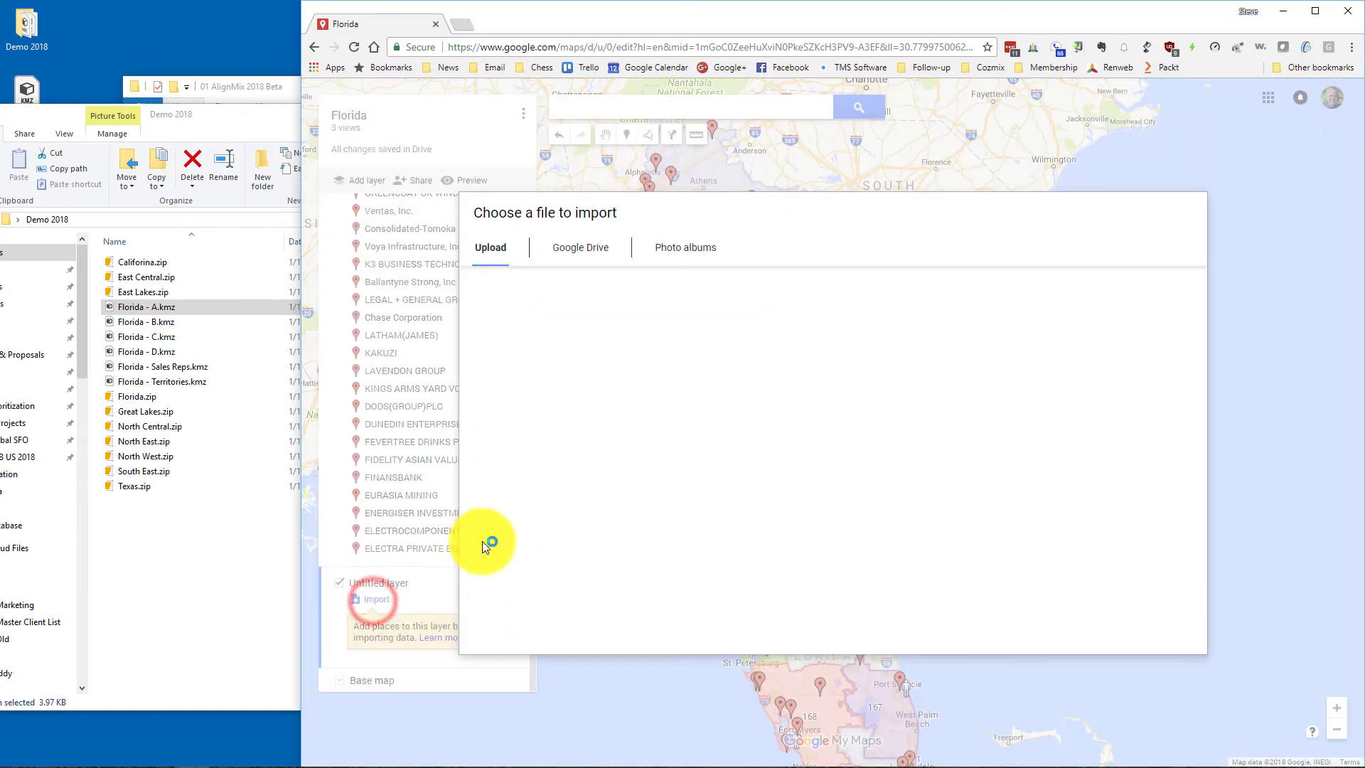
{"action": "left_click_drag", "start_coordinate": [19, 90], "coordinate": [724, 412]}
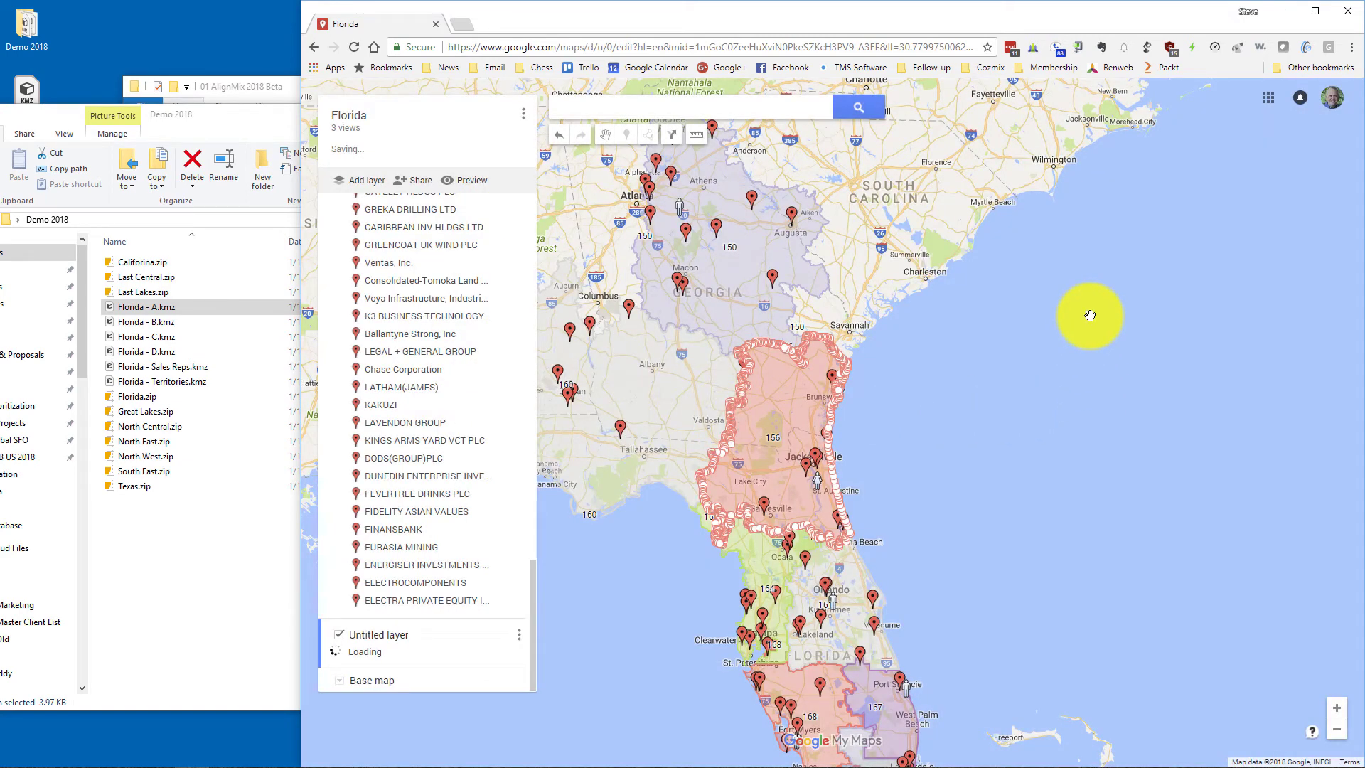
- Examine the newly imported accounts around North Carolina and view the details of J P Morgan Chase + Co and iStar Financial Inc
{"action": "left_click_drag", "start_coordinate": [1118, 288], "coordinate": [1102, 488]}
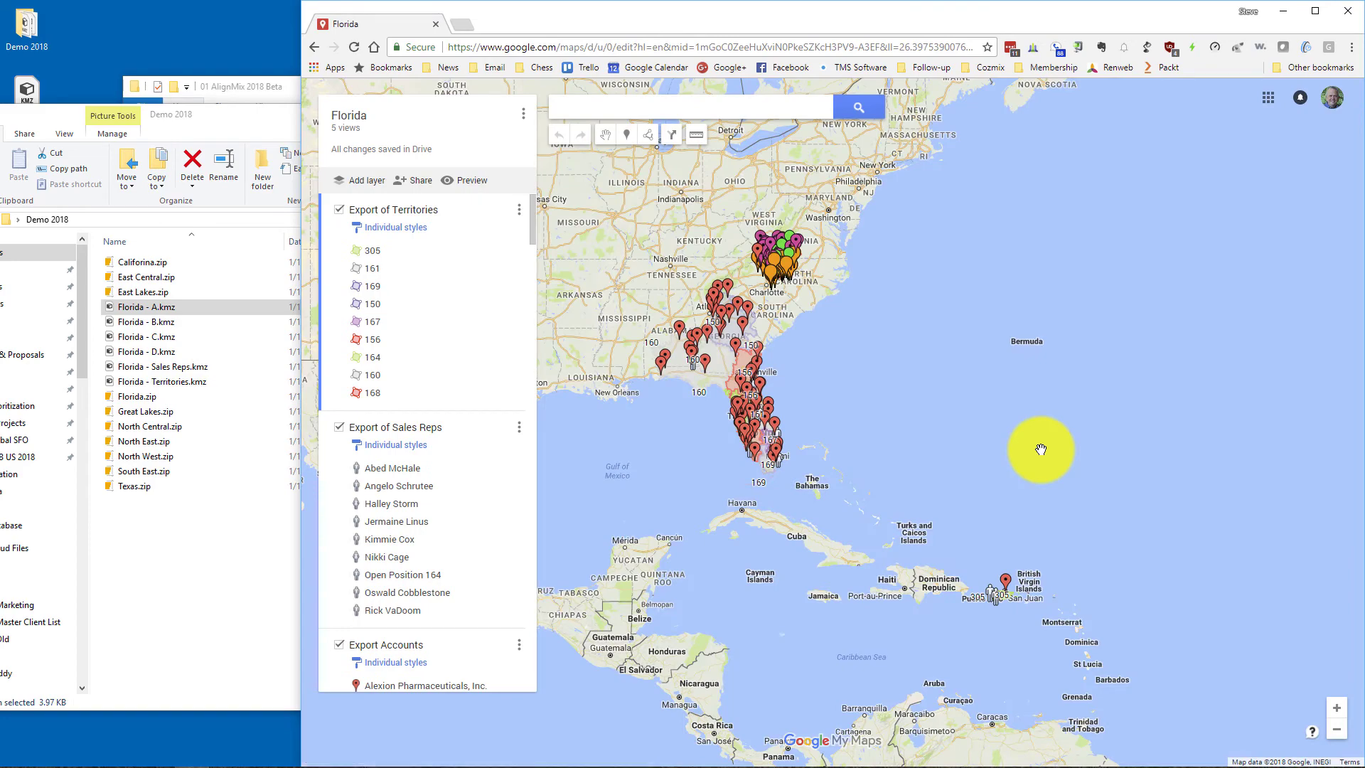
{"action": "double_click", "coordinate": [782, 268]}
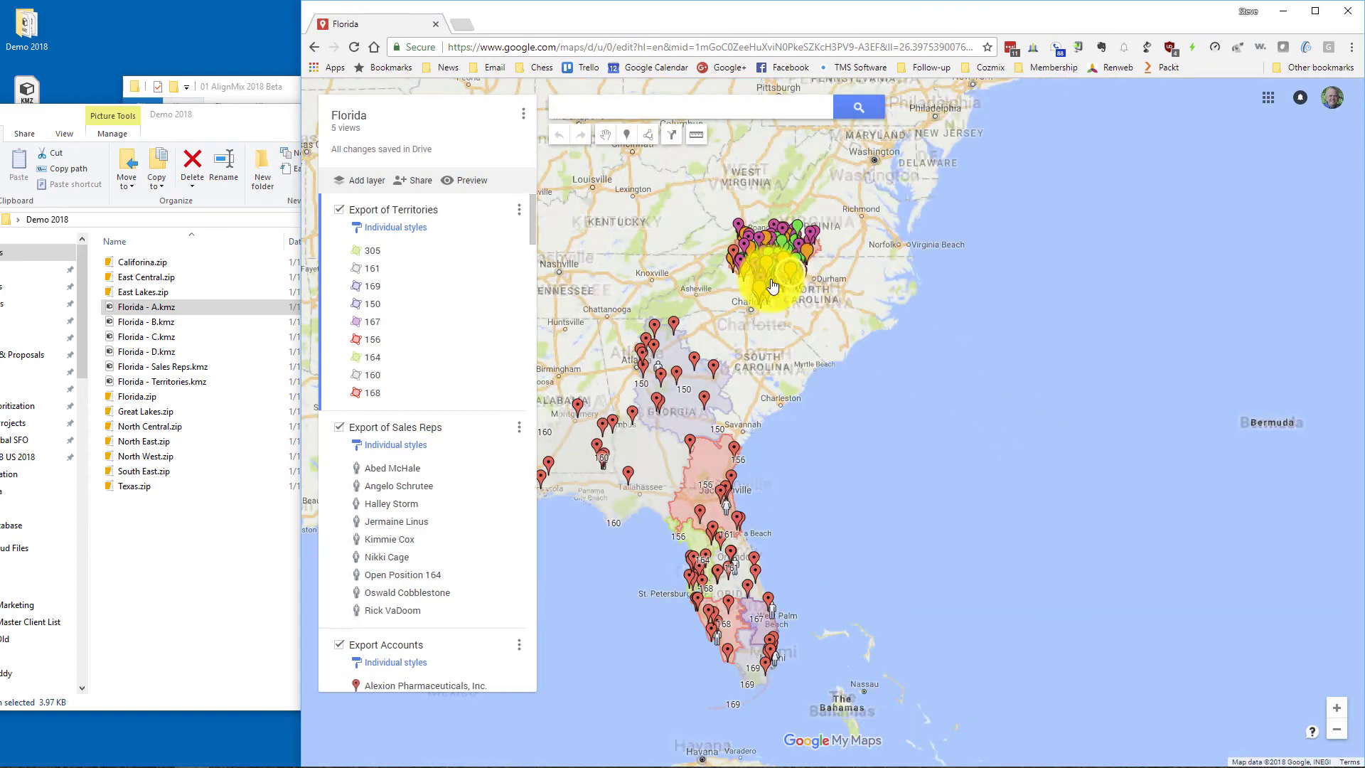
{"action": "double_click", "coordinate": [774, 278]}
{"action": "double_click", "coordinate": [782, 288]}
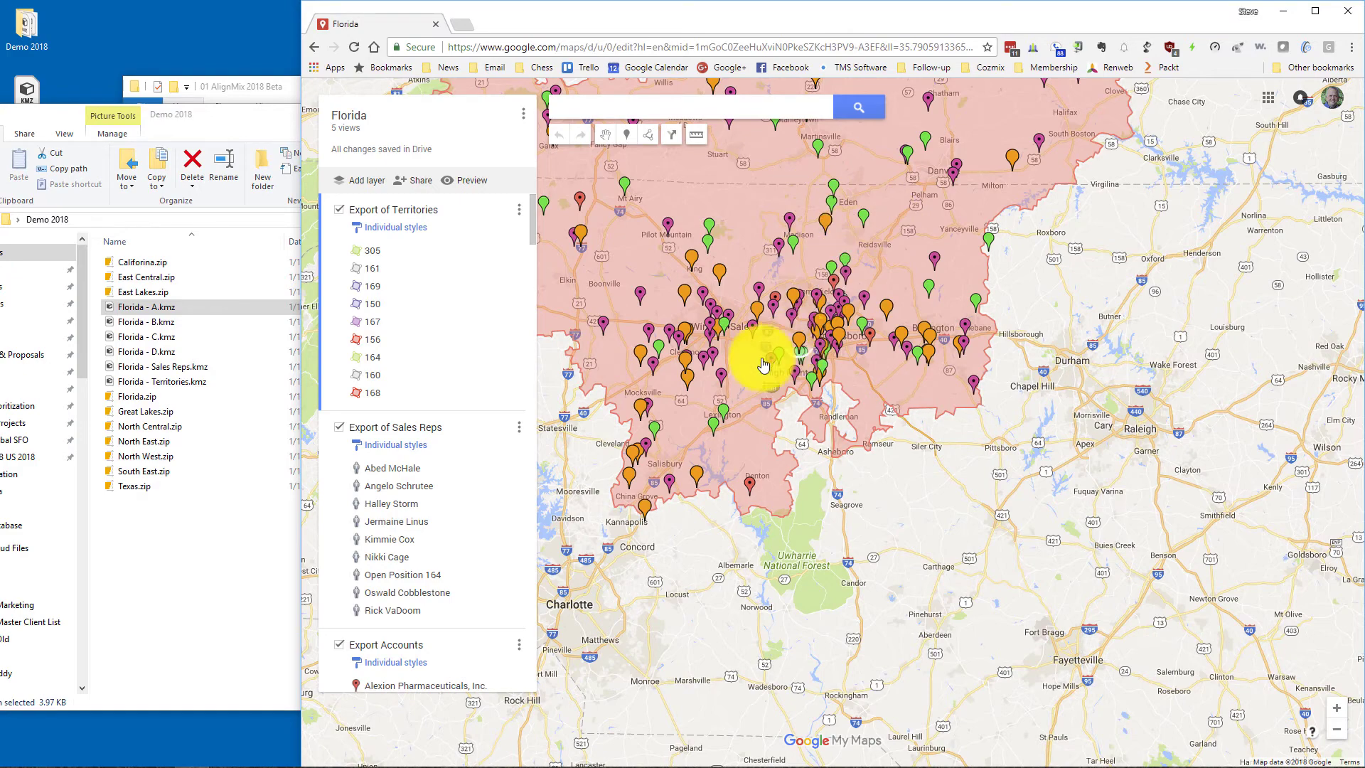
{"action": "left_click", "coordinate": [791, 237]}
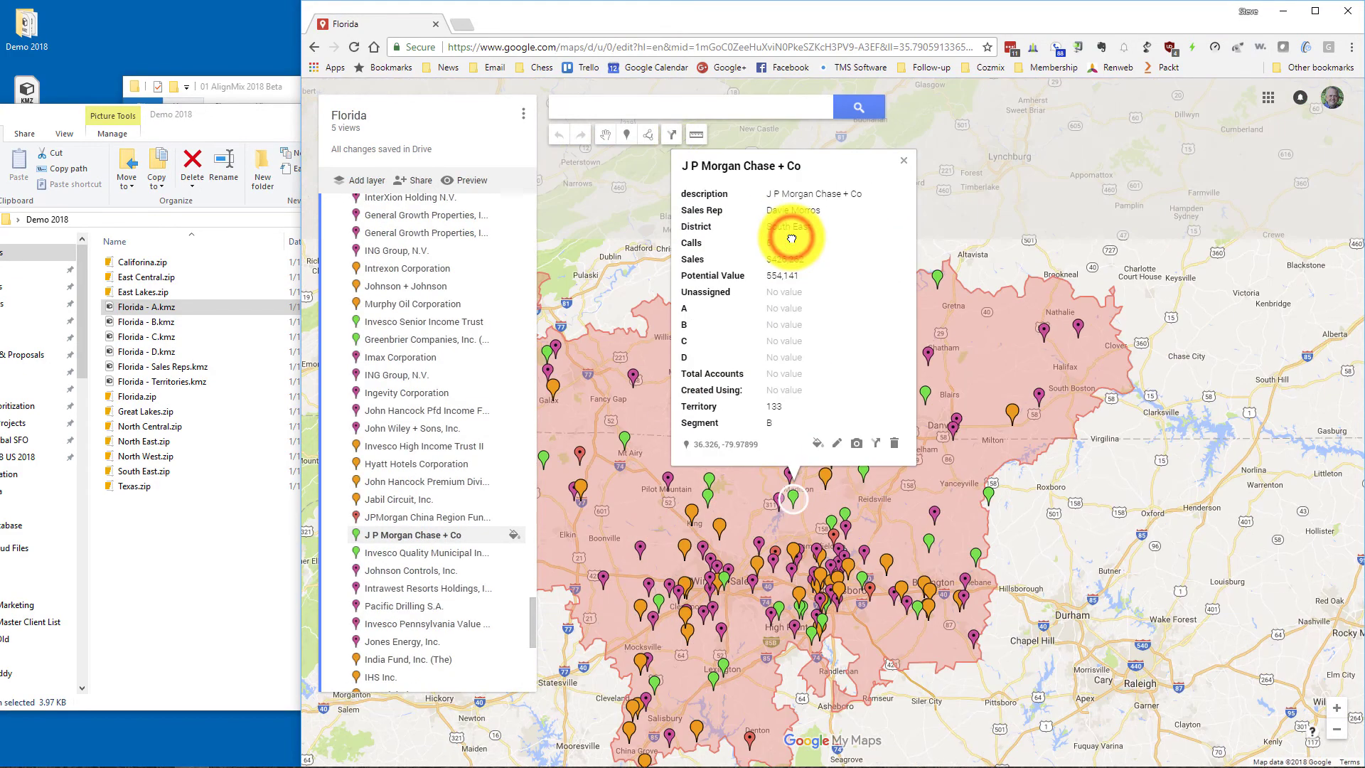
{"action": "left_click", "coordinate": [951, 429]}
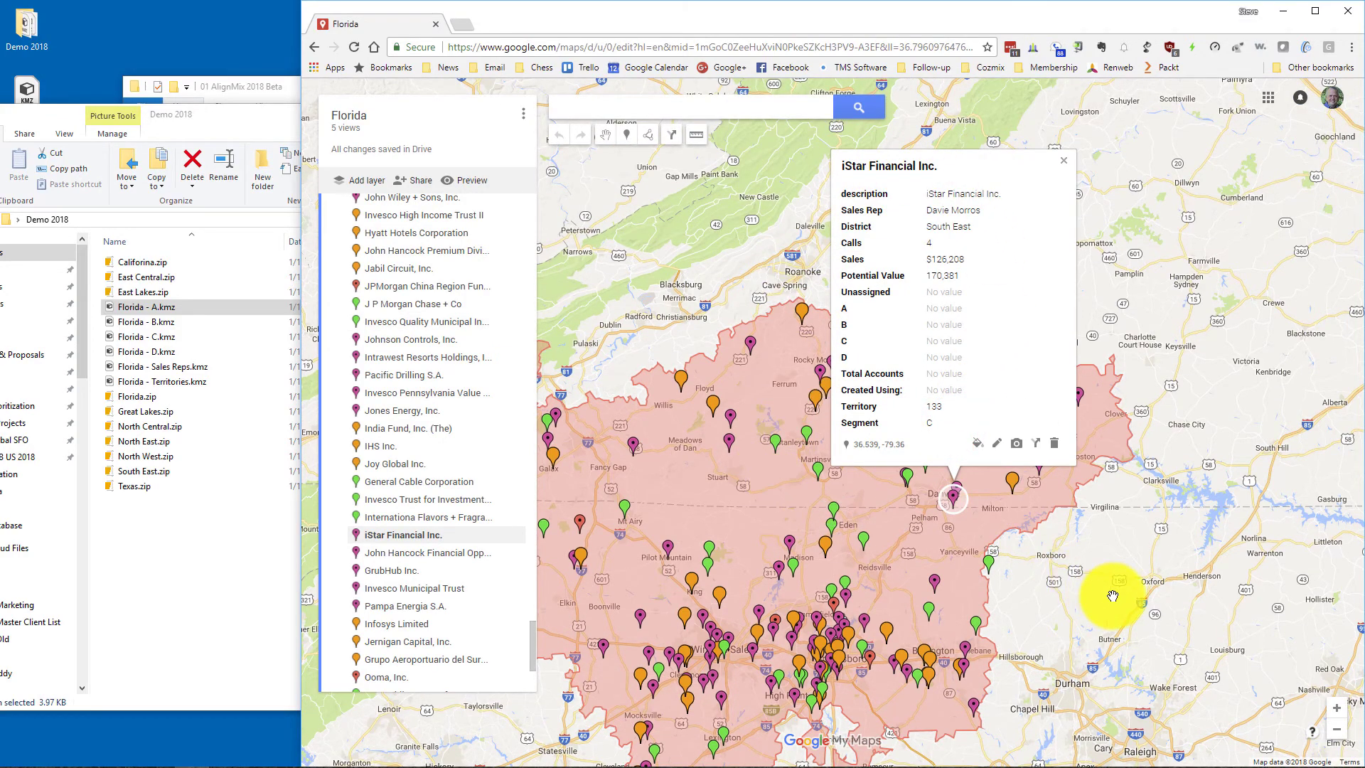
{"action": "scroll", "coordinate": [1172, 562], "scroll_direction": "down", "scroll_amount": 1}
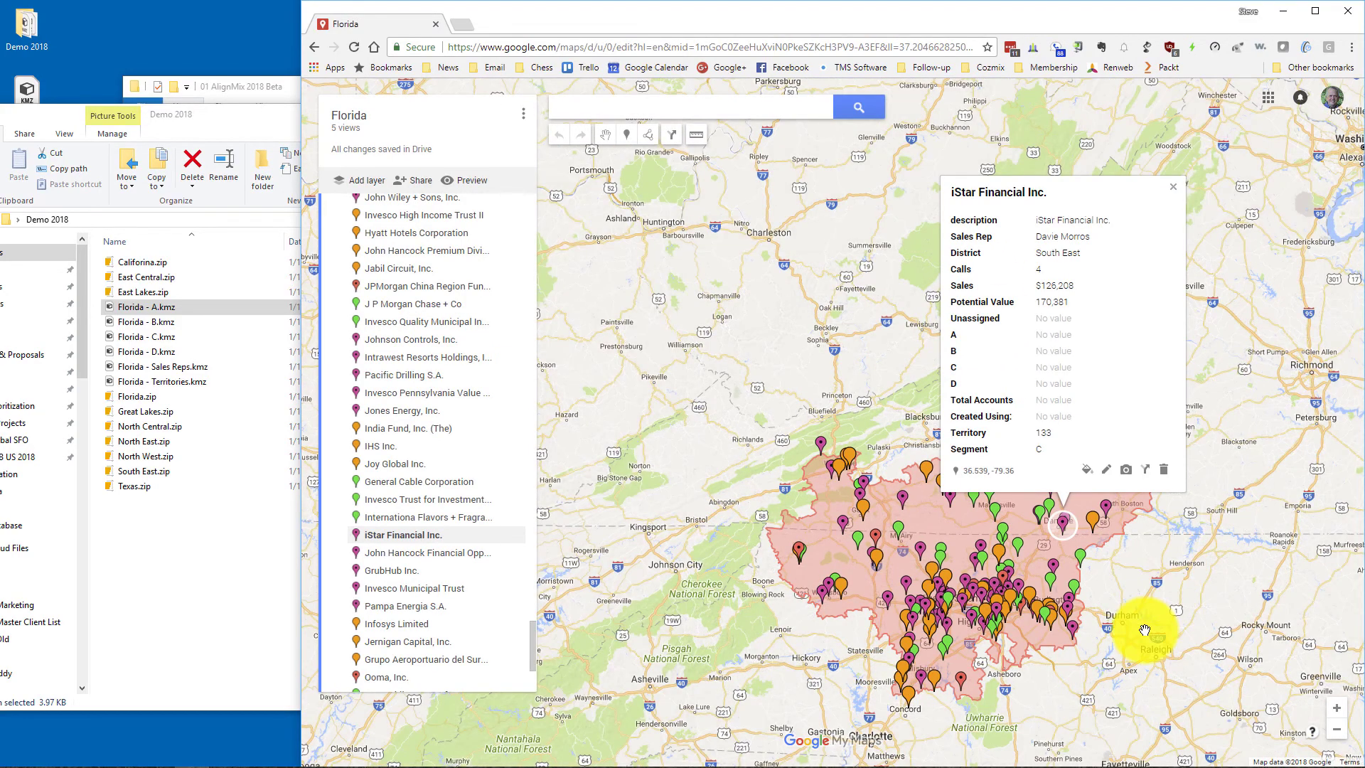
{"action": "left_click", "coordinate": [1172, 192]}
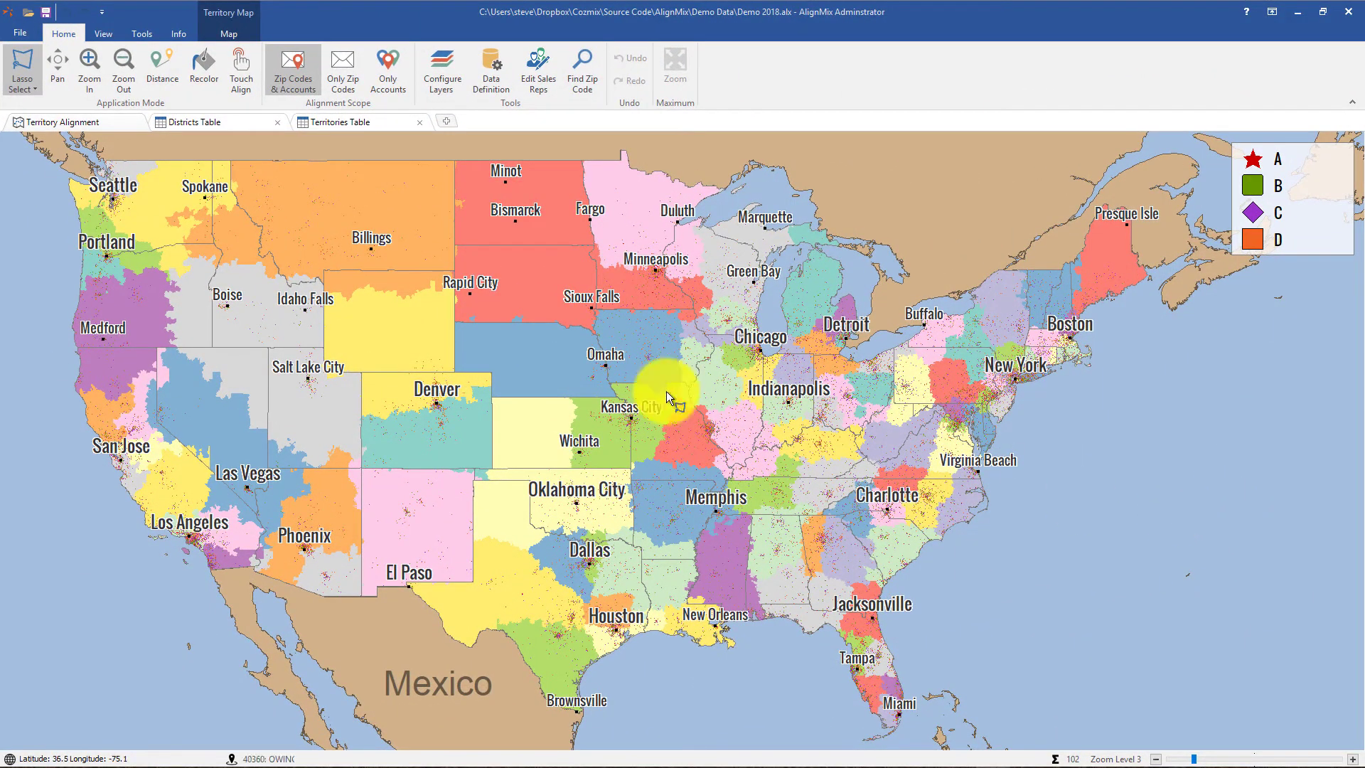
- In AlignMix, export the data filtered by the static layer US Counties 2016 in Cozmix Orange style as US Counties 2016.xlsx on the Desktop
{"action": "left_click", "coordinate": [19, 34]}
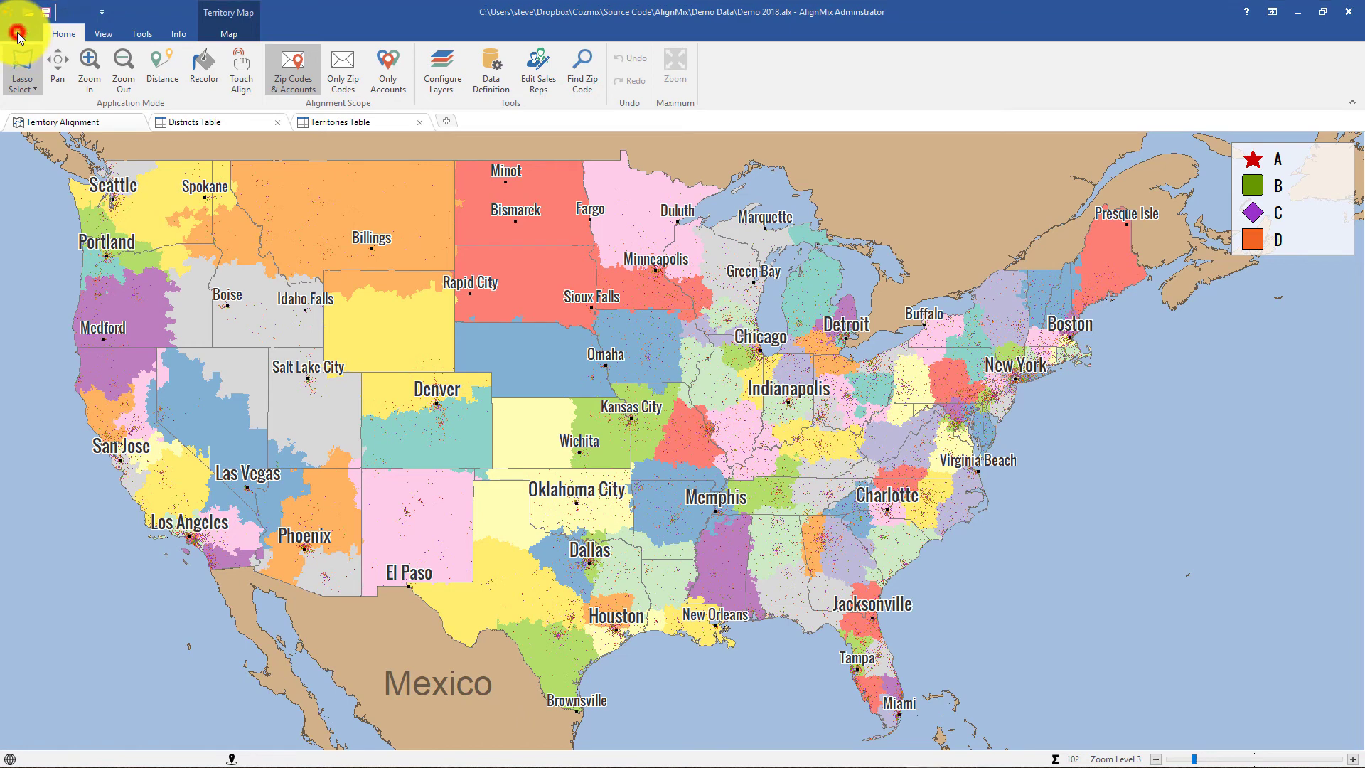
{"action": "mouse_move", "coordinate": [84, 243]}
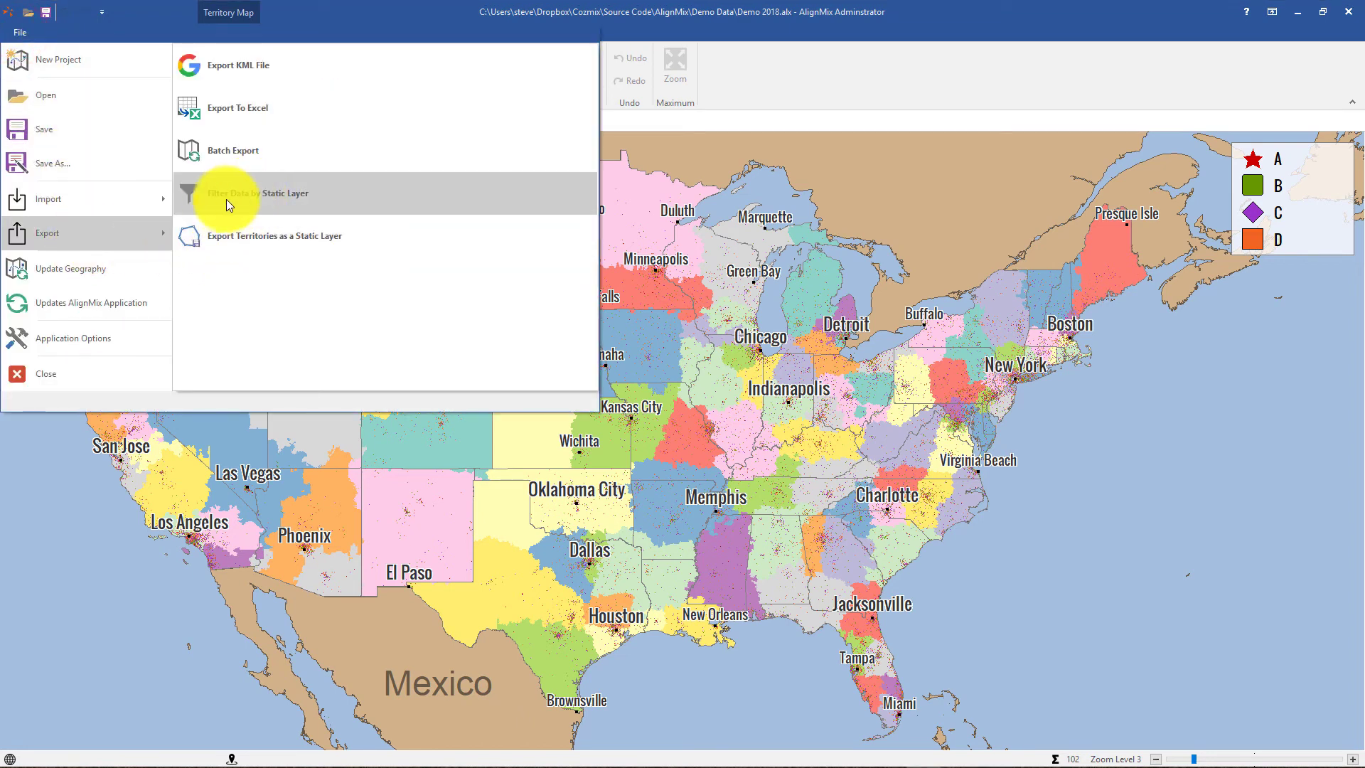
{"action": "left_click", "coordinate": [316, 199]}
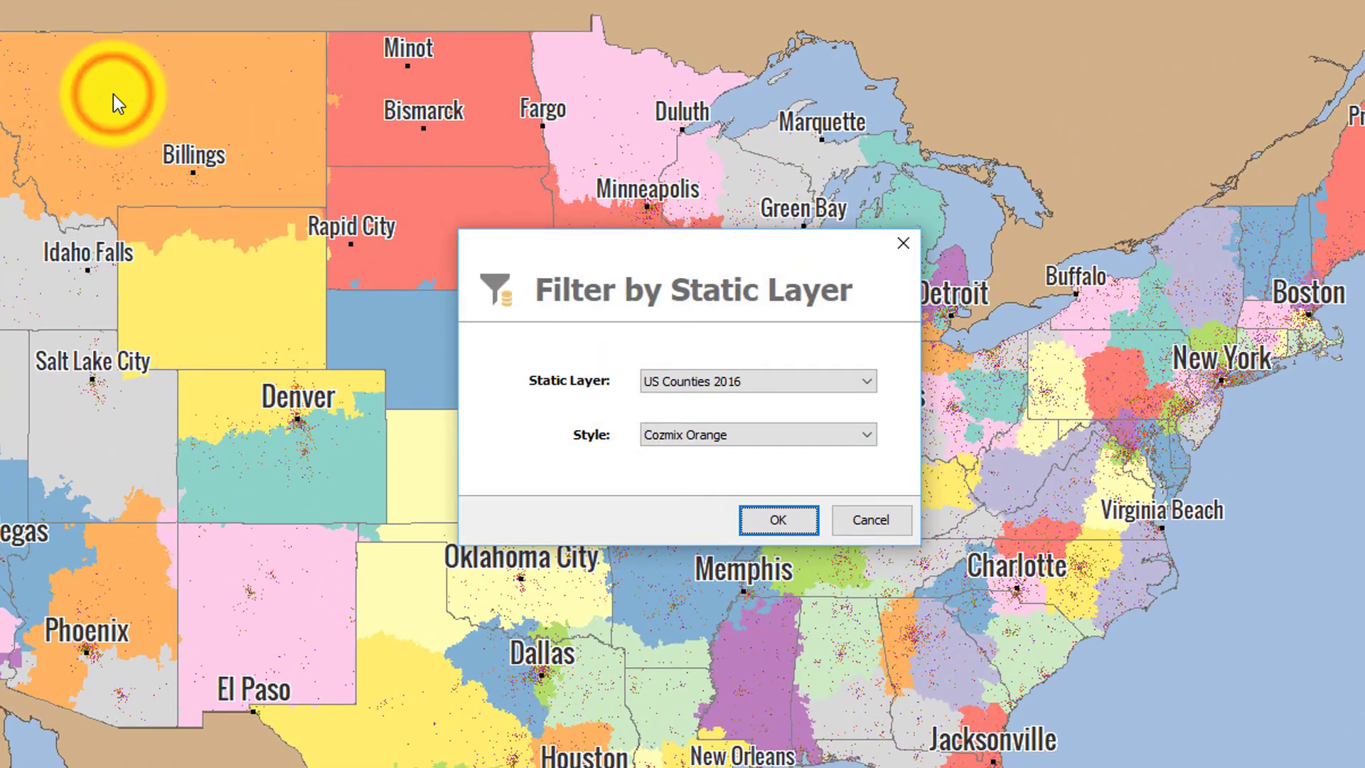
{"action": "left_click", "coordinate": [714, 385]}
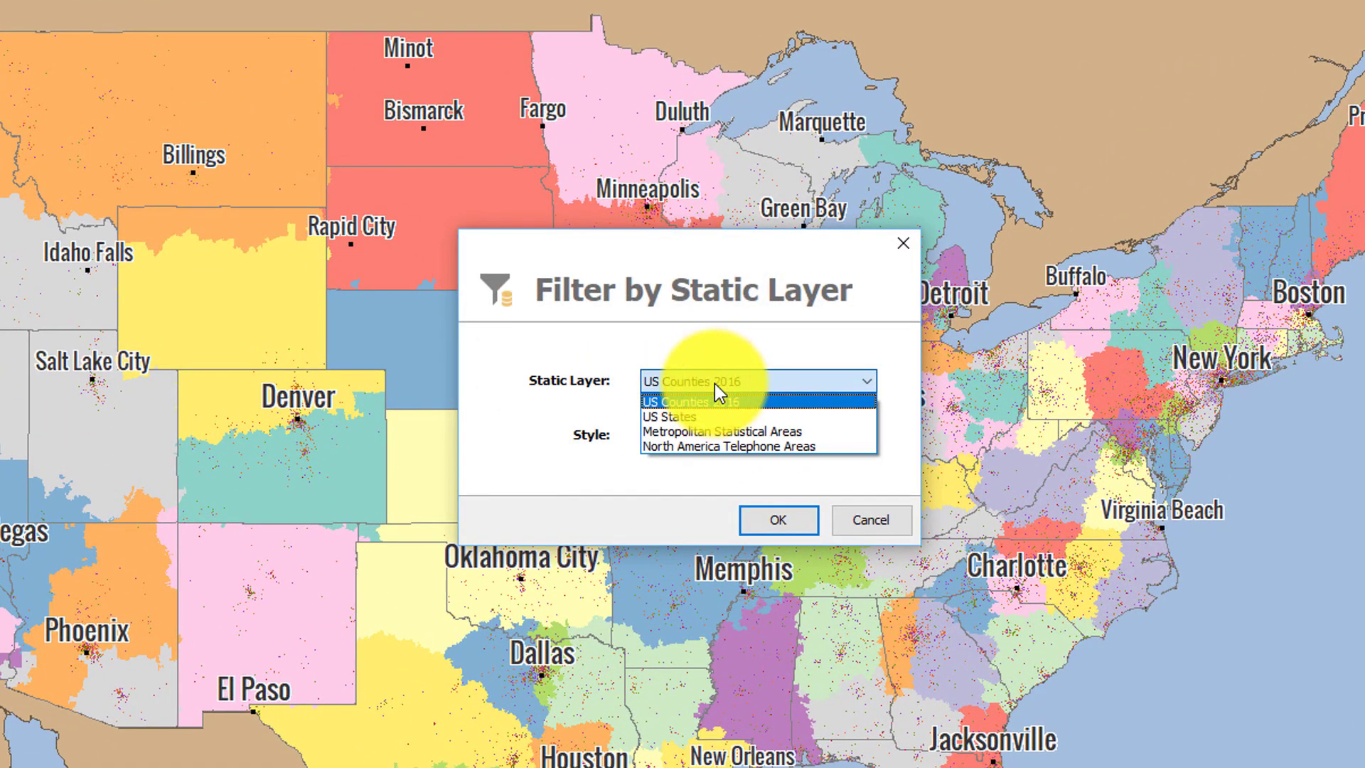
{"action": "left_click", "coordinate": [714, 384]}
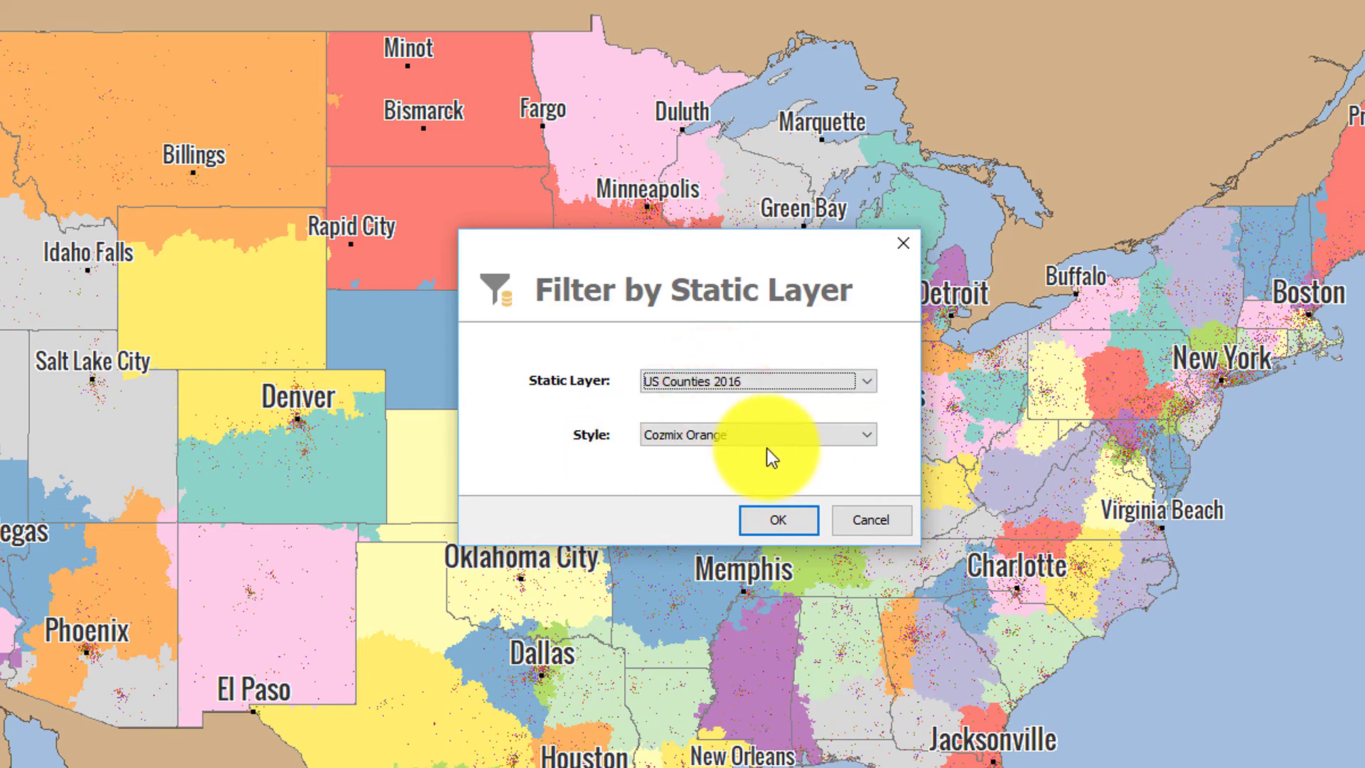
{"action": "left_click", "coordinate": [776, 526]}
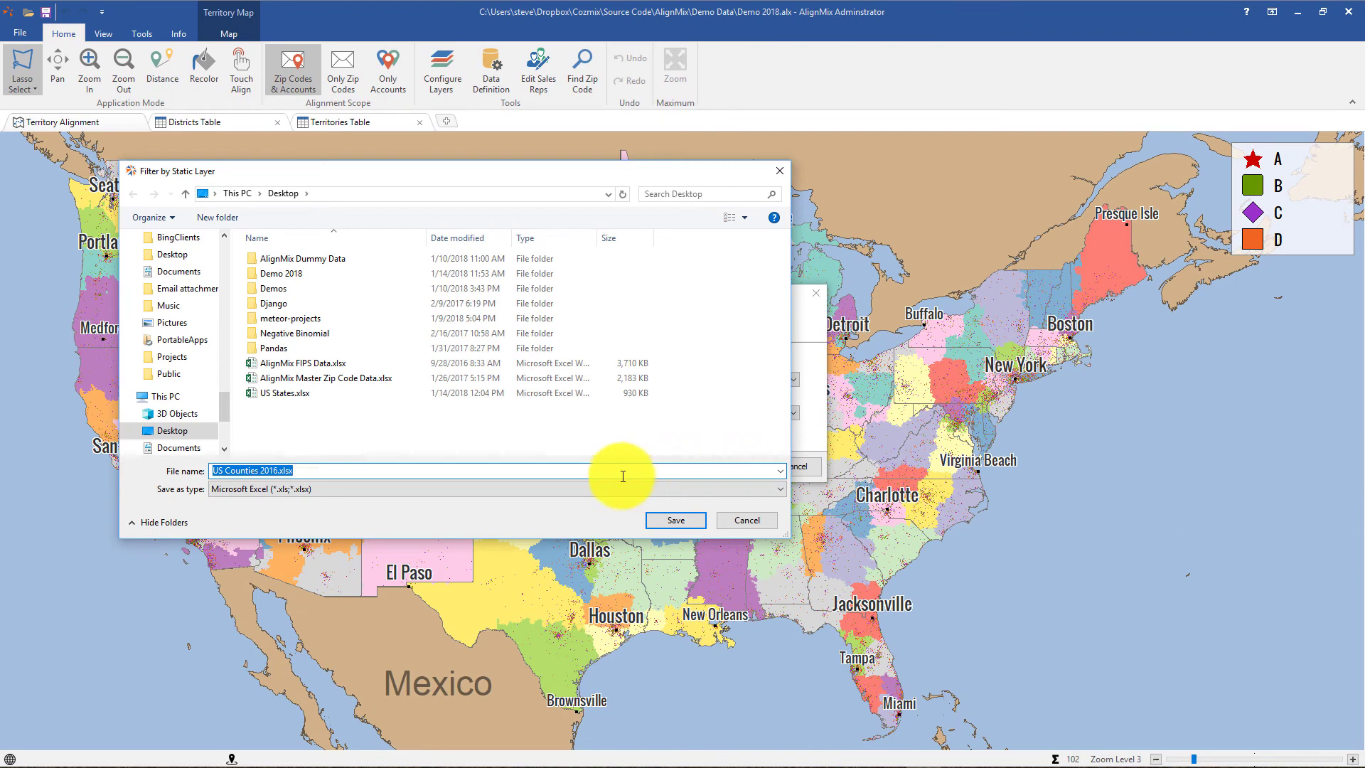
{"action": "left_click", "coordinate": [673, 520]}
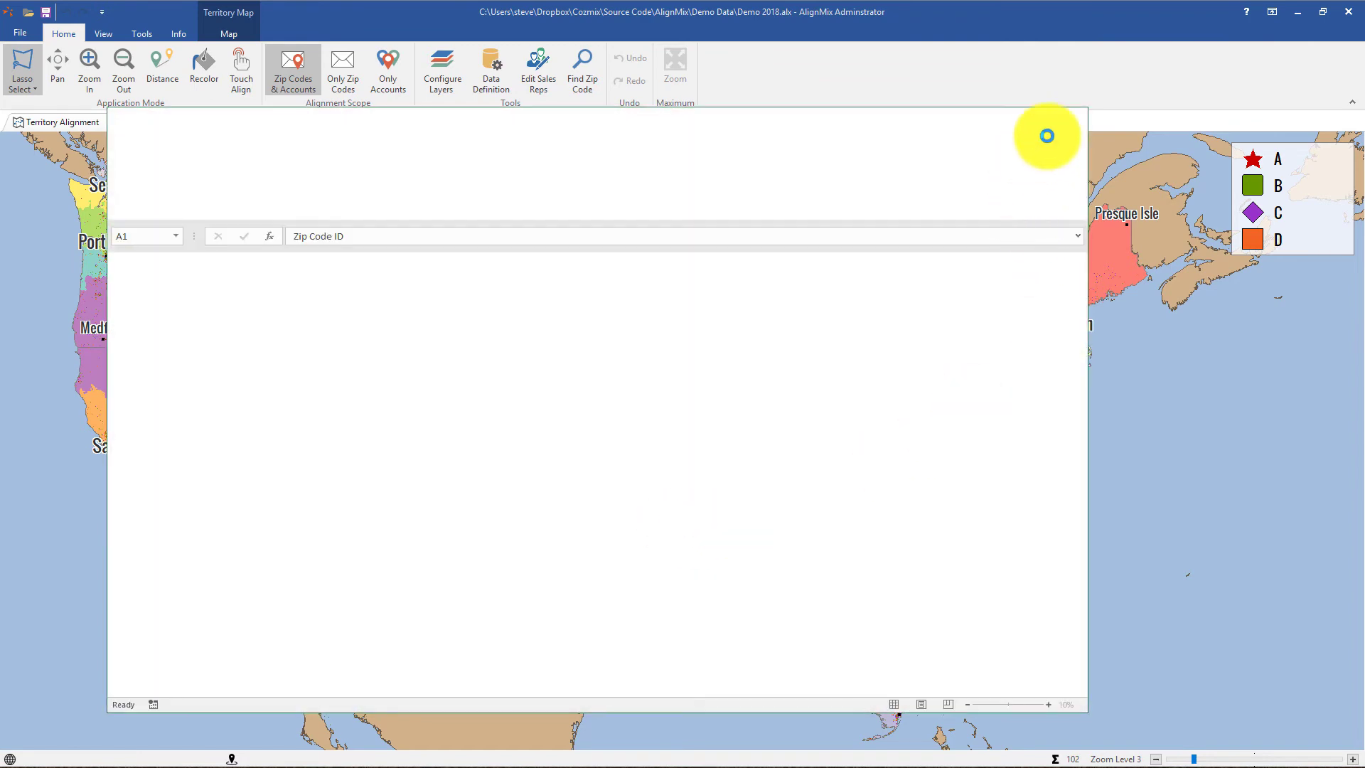
- Maximize the exported workbook in Excel and examine its Zip Codes and US Counties 2016 sheets at 160% zoom
{"action": "left_click", "coordinate": [1039, 114]}
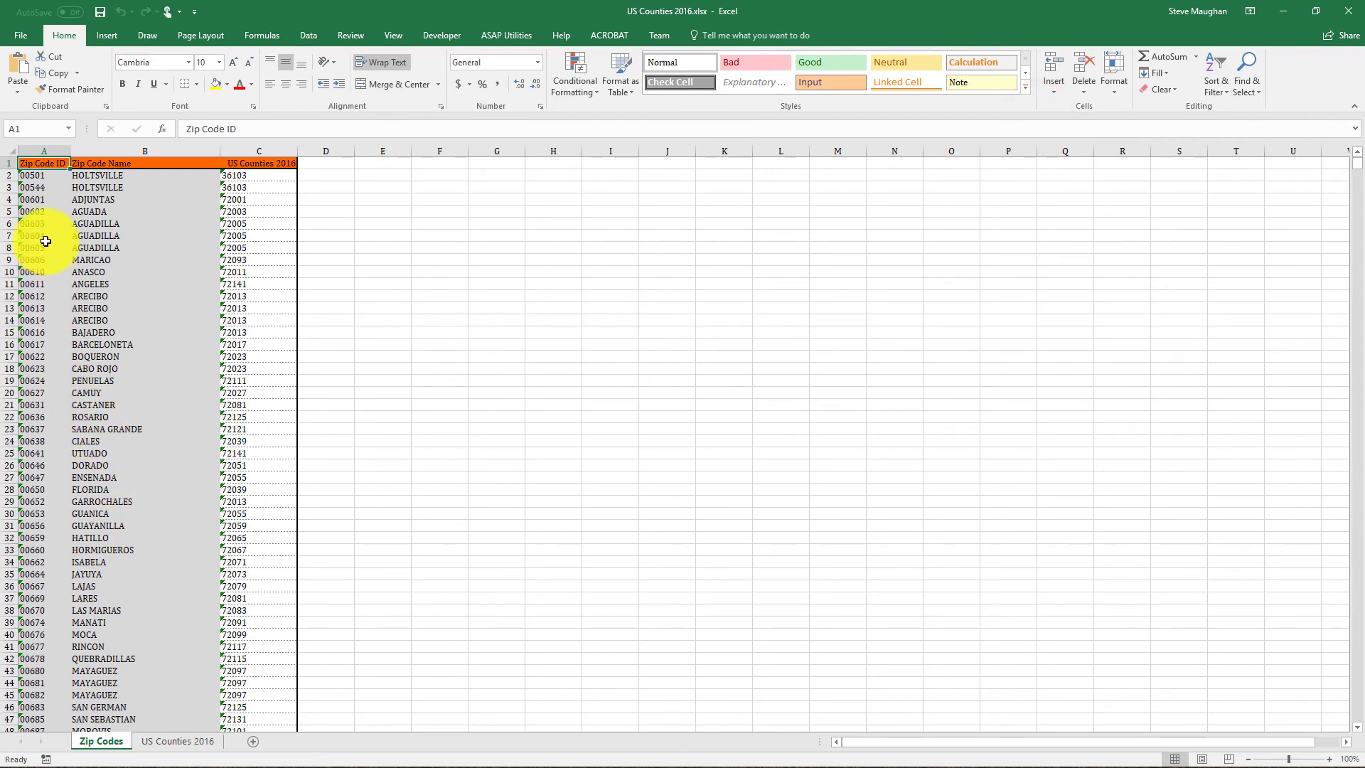
{"action": "scroll", "coordinate": [45, 241], "scroll_direction": "up", "scroll_amount": 4}
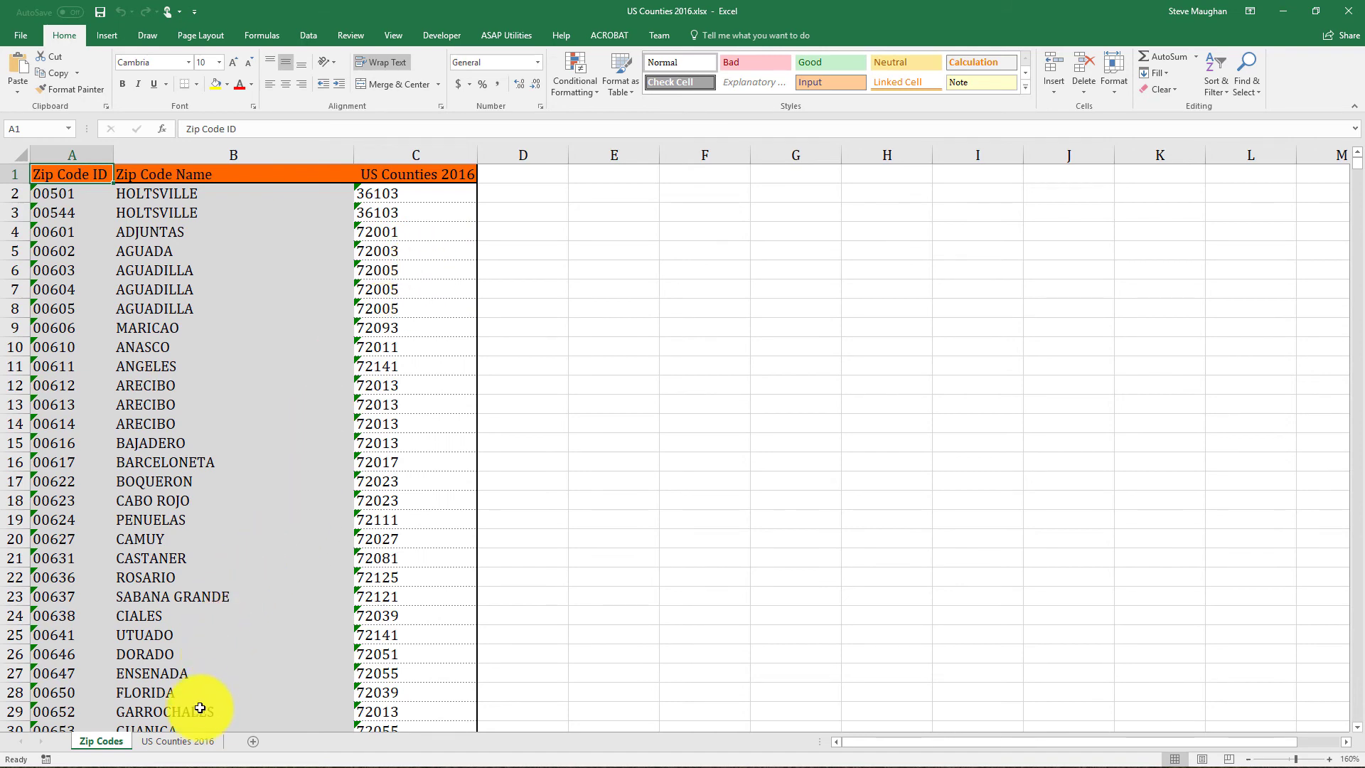
{"action": "left_click", "coordinate": [186, 742]}
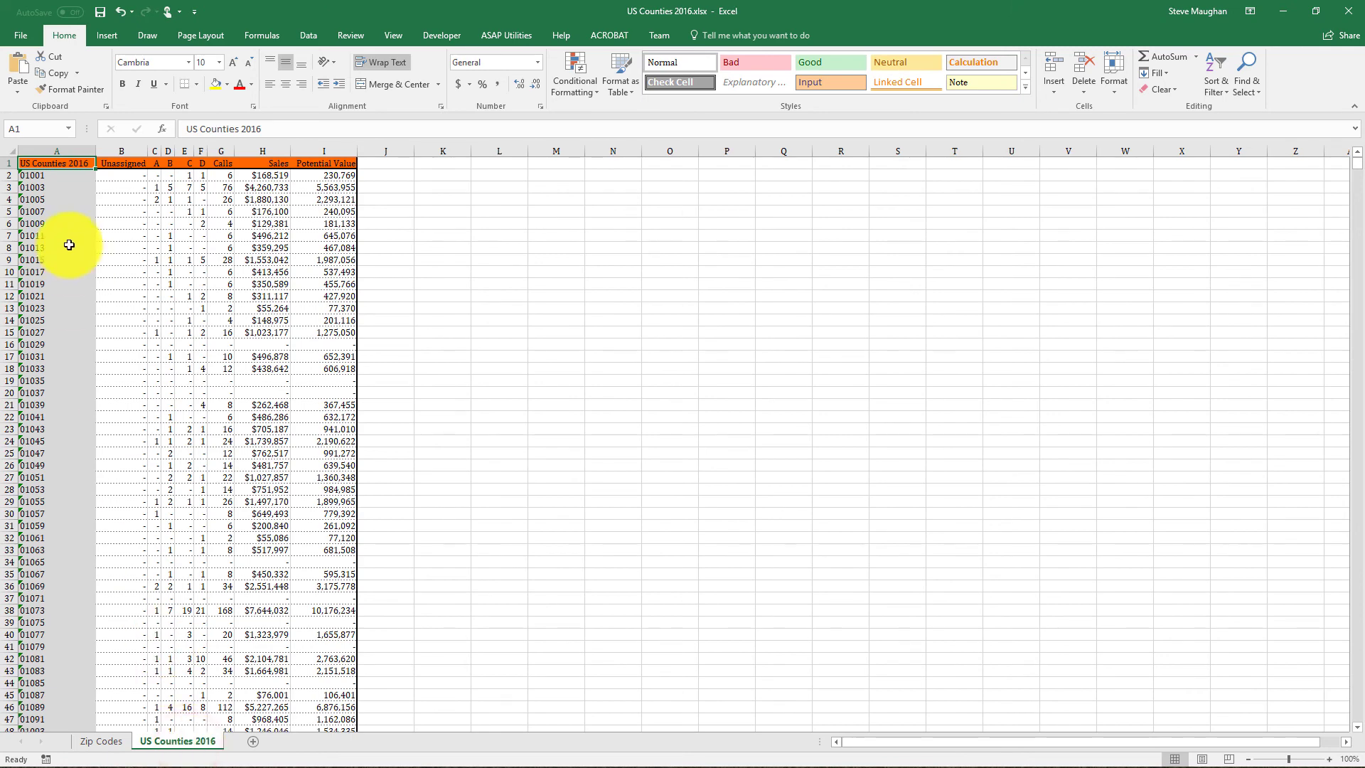
{"action": "scroll", "coordinate": [37, 196], "scroll_direction": "up", "scroll_amount": 4, "text": "ctrl"}
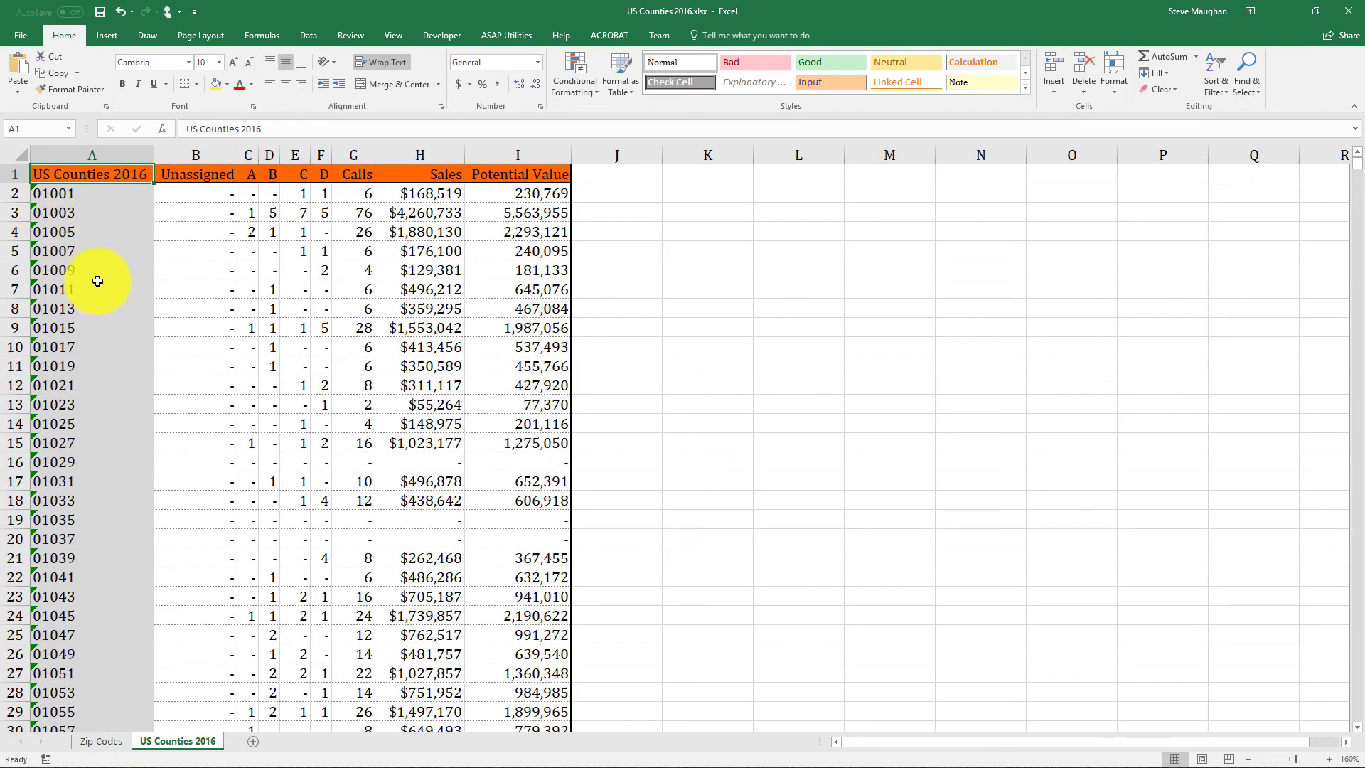